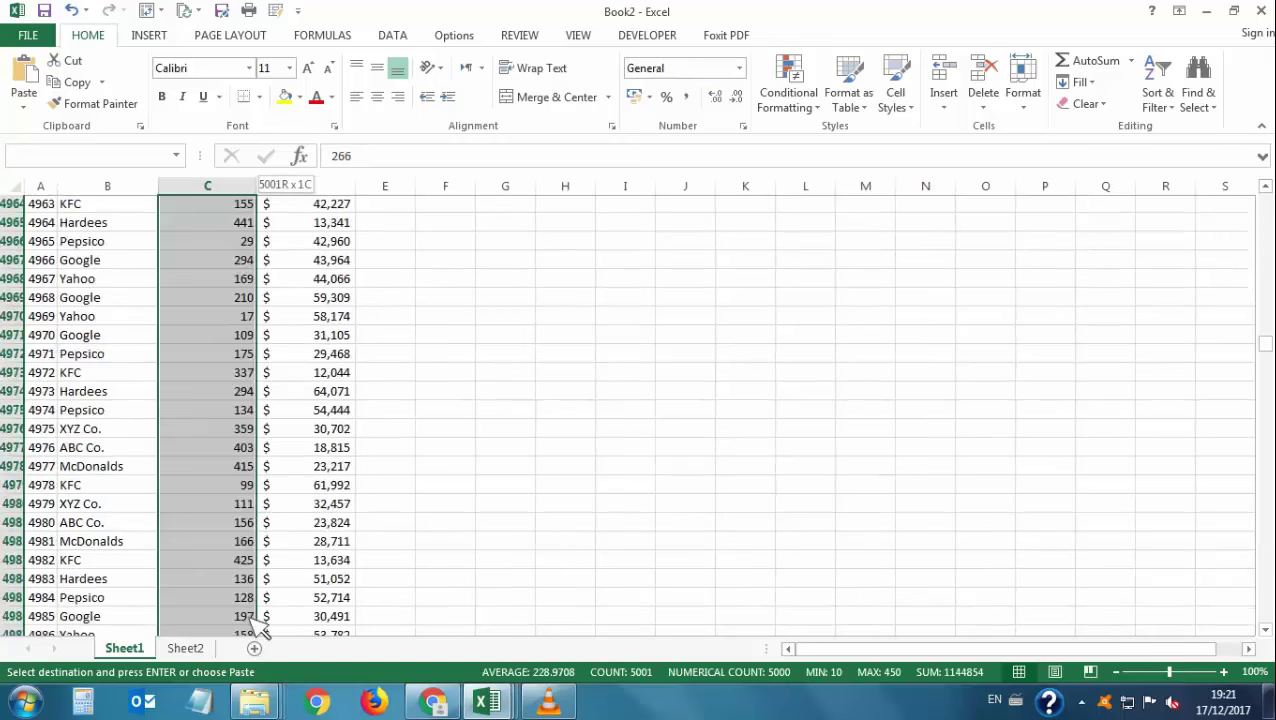
# Centre all entries of the # column, heading included, both horizontally and vertically.
pyautogui.click(320, 432)
pyautogui.click(45, 205)
pyautogui.hotkey('ctrl', 'shift', 'Down')
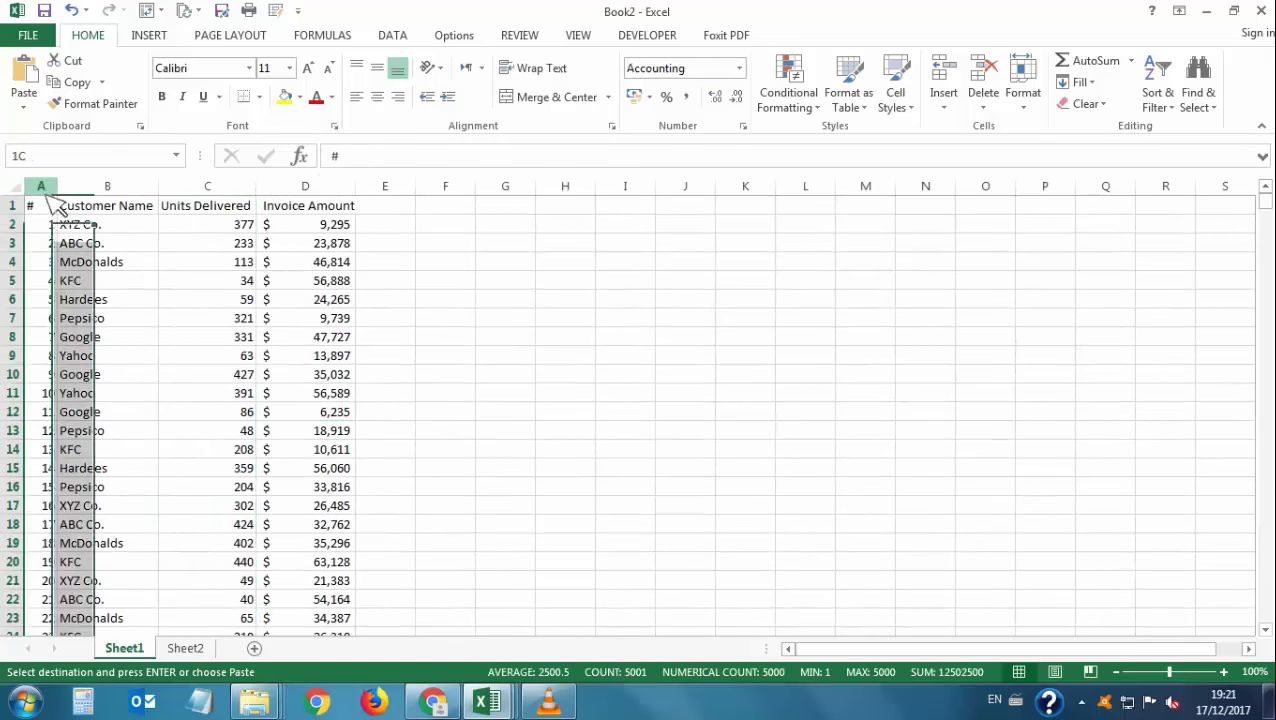
pyautogui.click(356, 96)
pyautogui.click(377, 96)
pyautogui.click(207, 337)
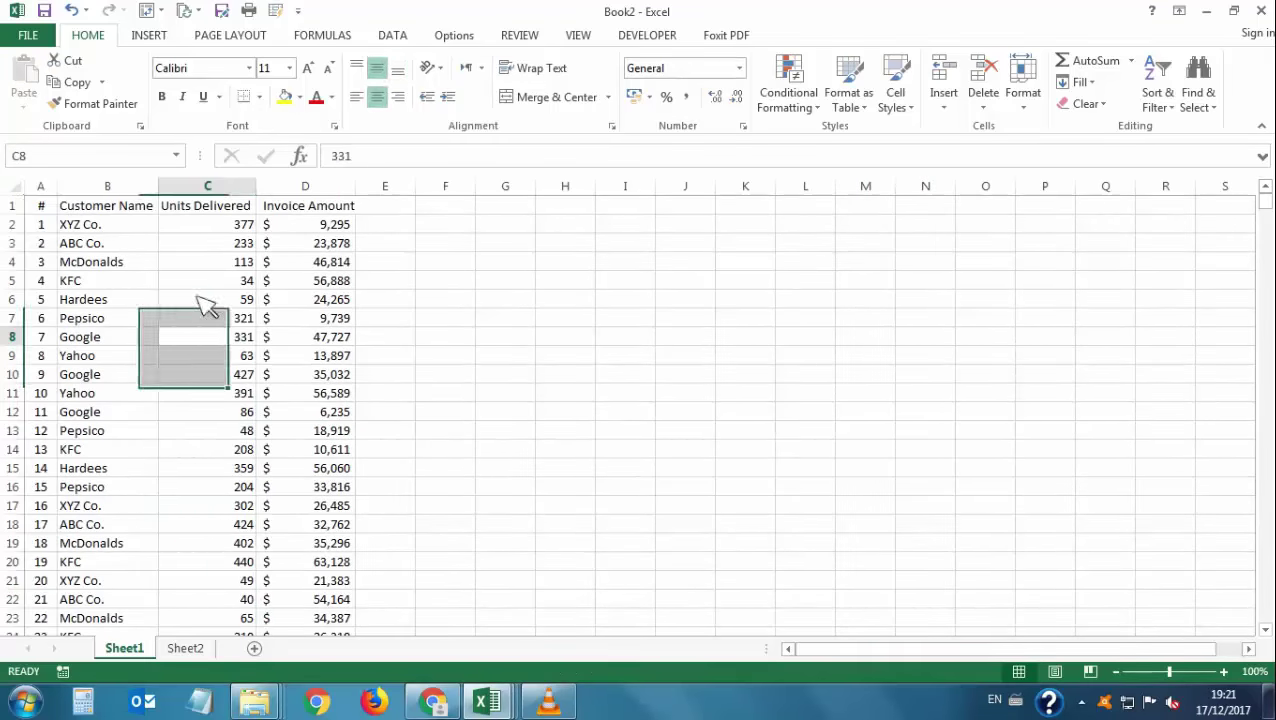
# Convert the whole data range A1:D5001 into a table, using its first row as the header row.
pyautogui.click(55, 209)
pyautogui.hotkey('ctrl', 'shift', 'Right')
pyautogui.hotkey('ctrl', 'shift', 'Down')
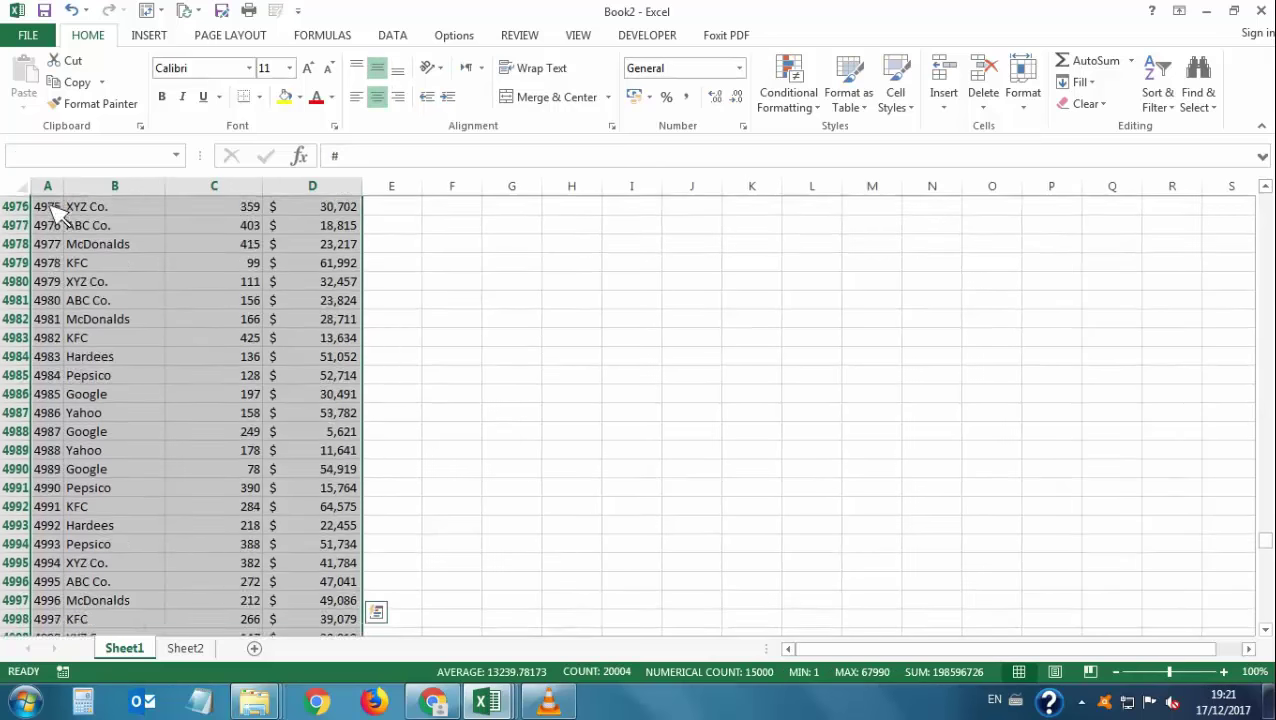
pyautogui.hotkey('ctrl', 'q')
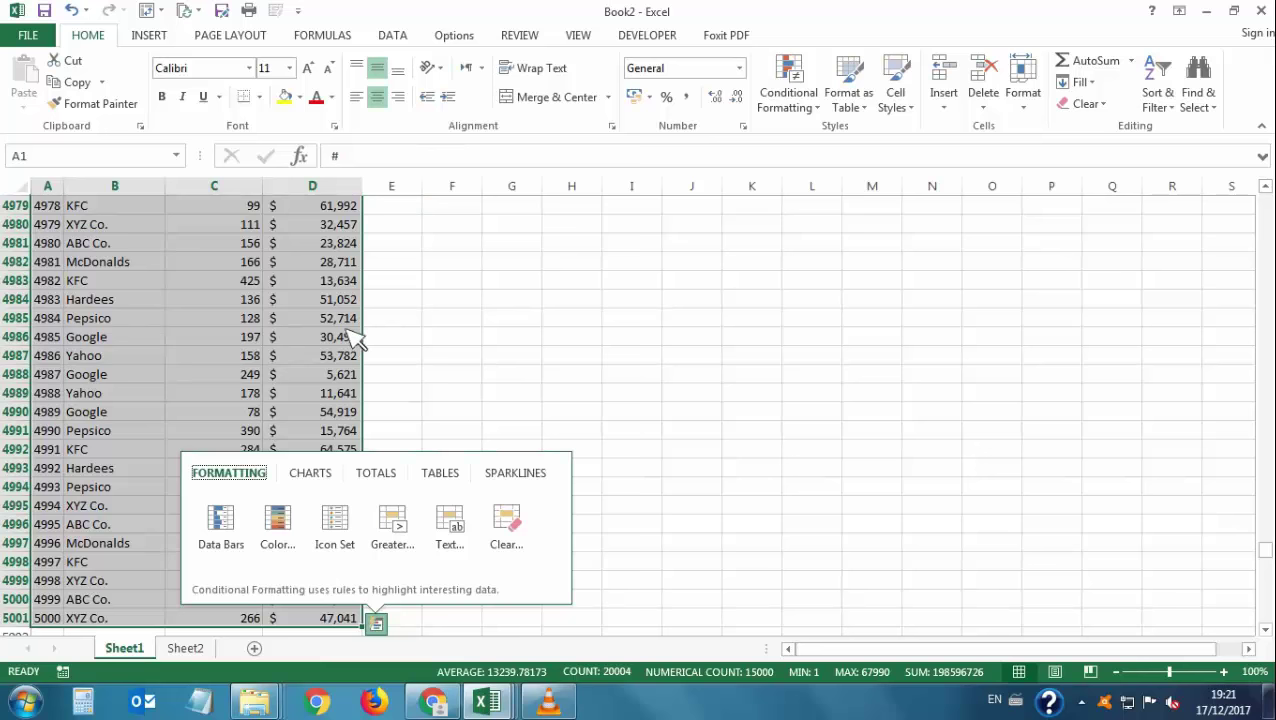
pyautogui.press('Escape')
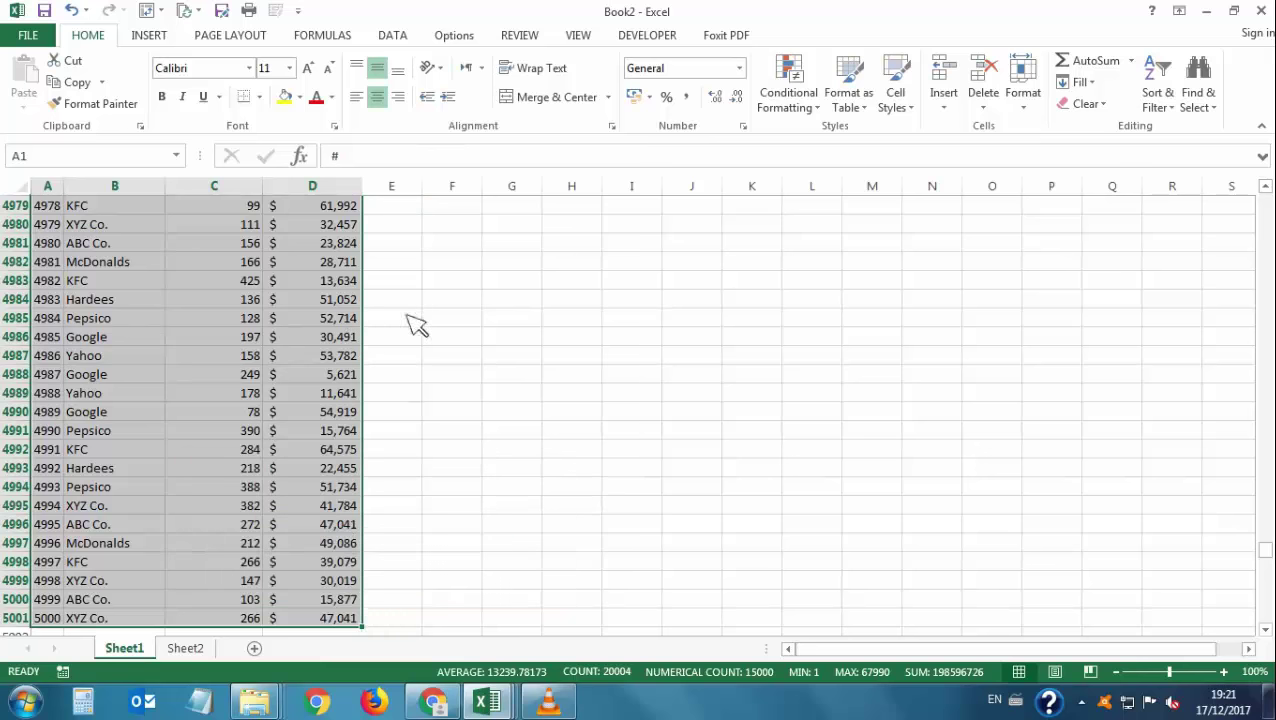
pyautogui.hotkey('ctrl', 't')
pyautogui.click(810, 478)
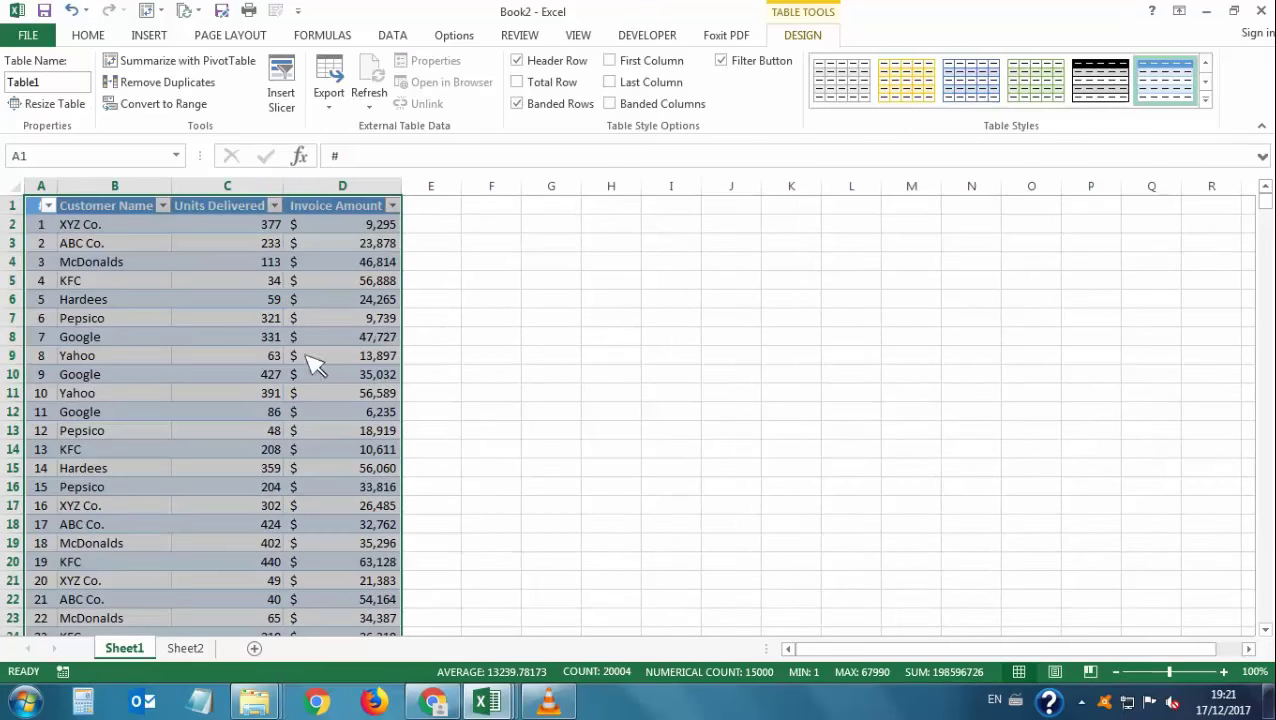
pyautogui.click(227, 299)
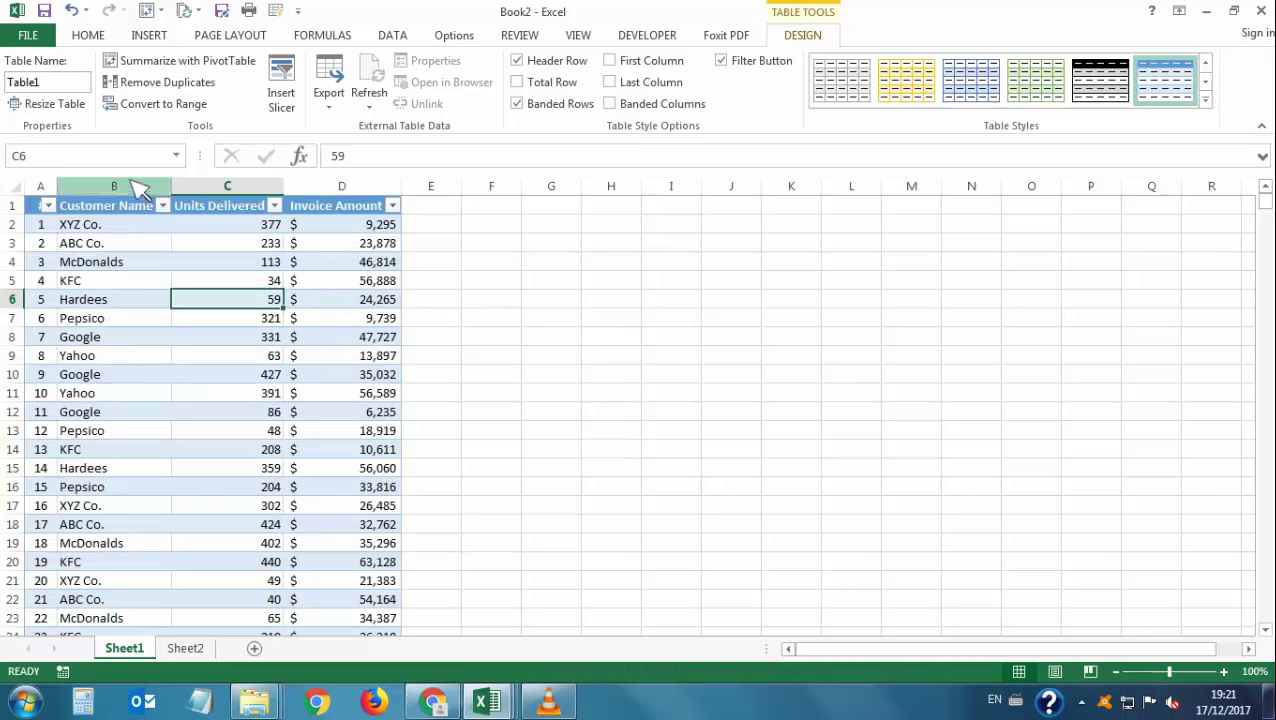
# Create named ranges for columns B to D from the selection, using only the top row as names.
pyautogui.moveTo(128, 192); pyautogui.dragTo(342, 188)
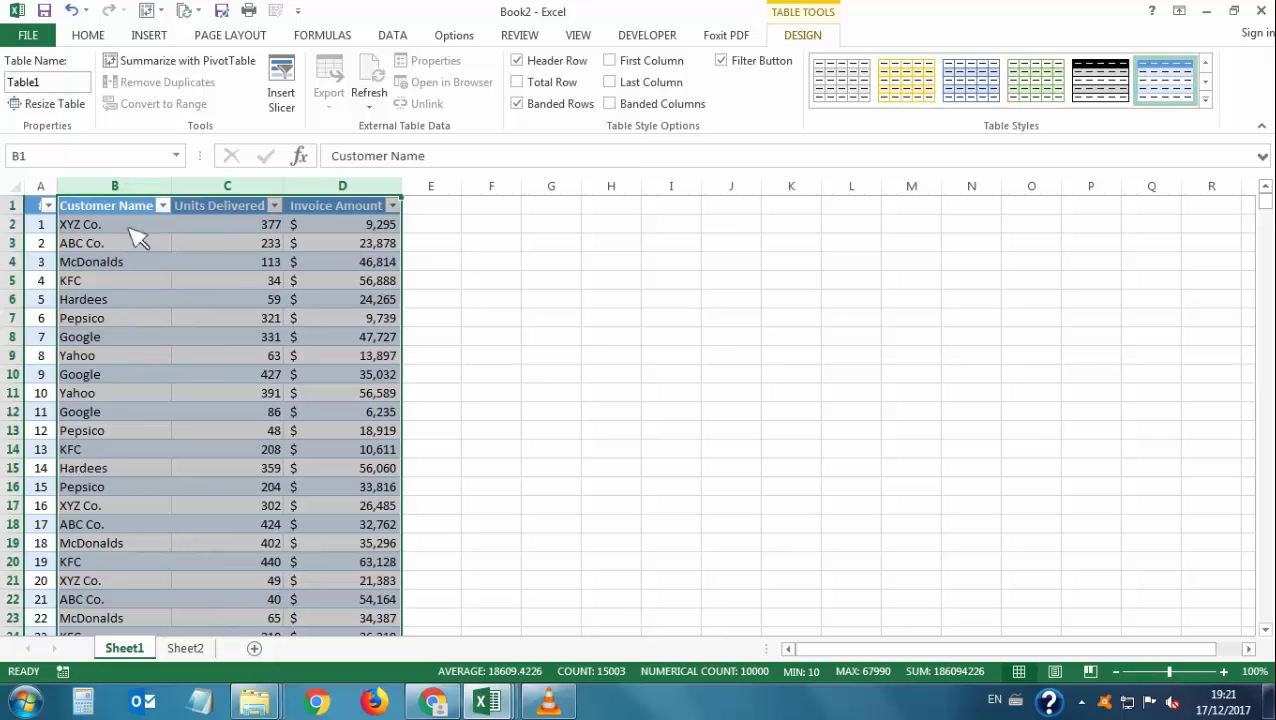
pyautogui.moveTo(125, 194); pyautogui.dragTo(342, 189)
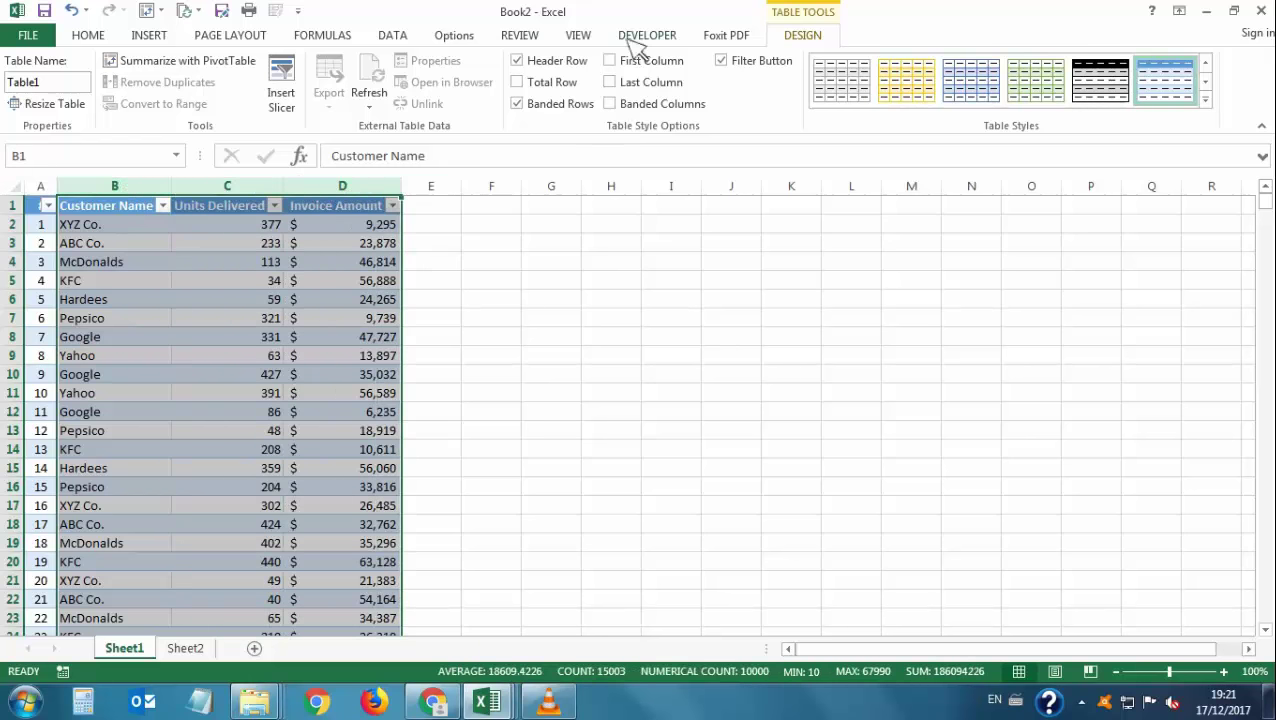
pyautogui.click(330, 37)
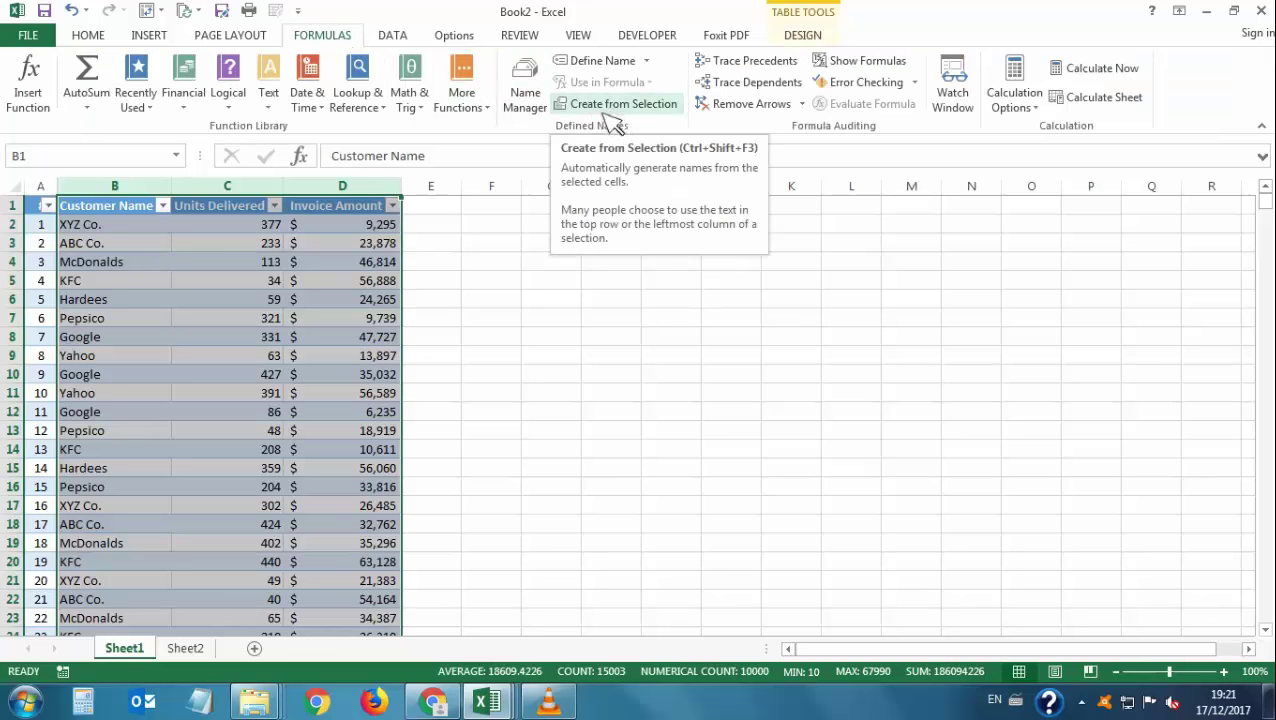
pyautogui.click(670, 112)
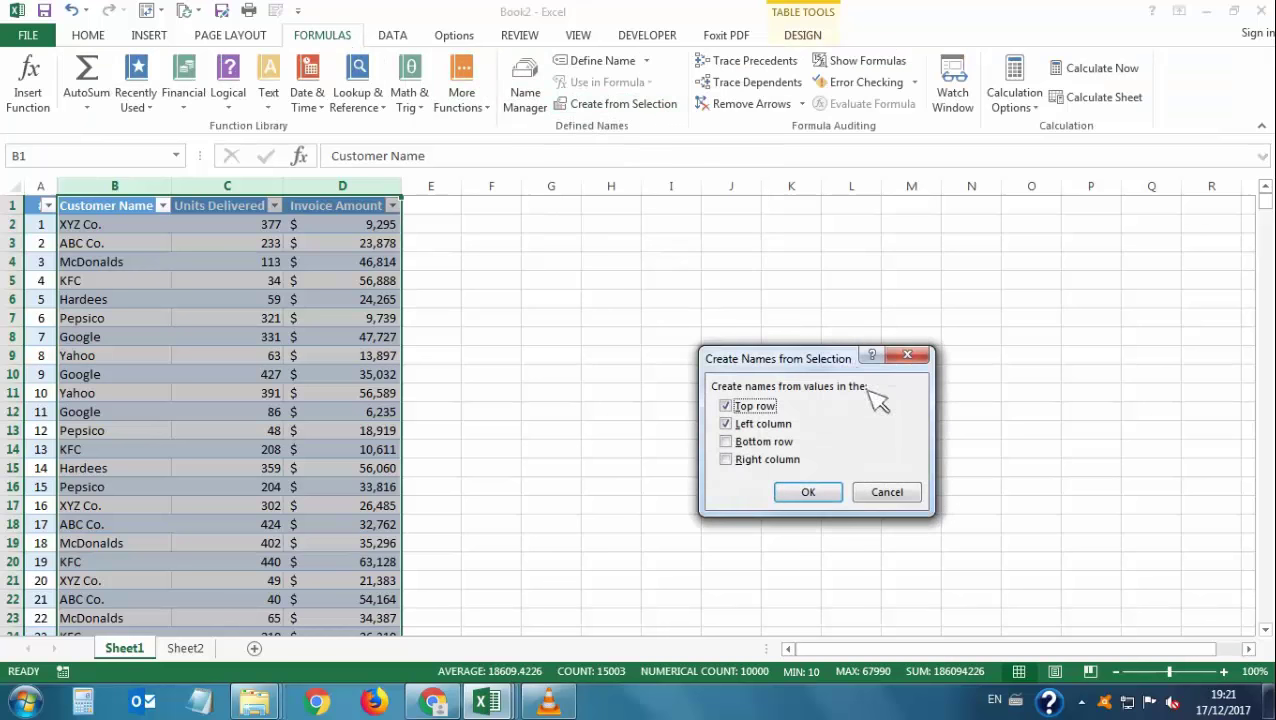
pyautogui.moveTo(849, 364); pyautogui.dragTo(719, 235)
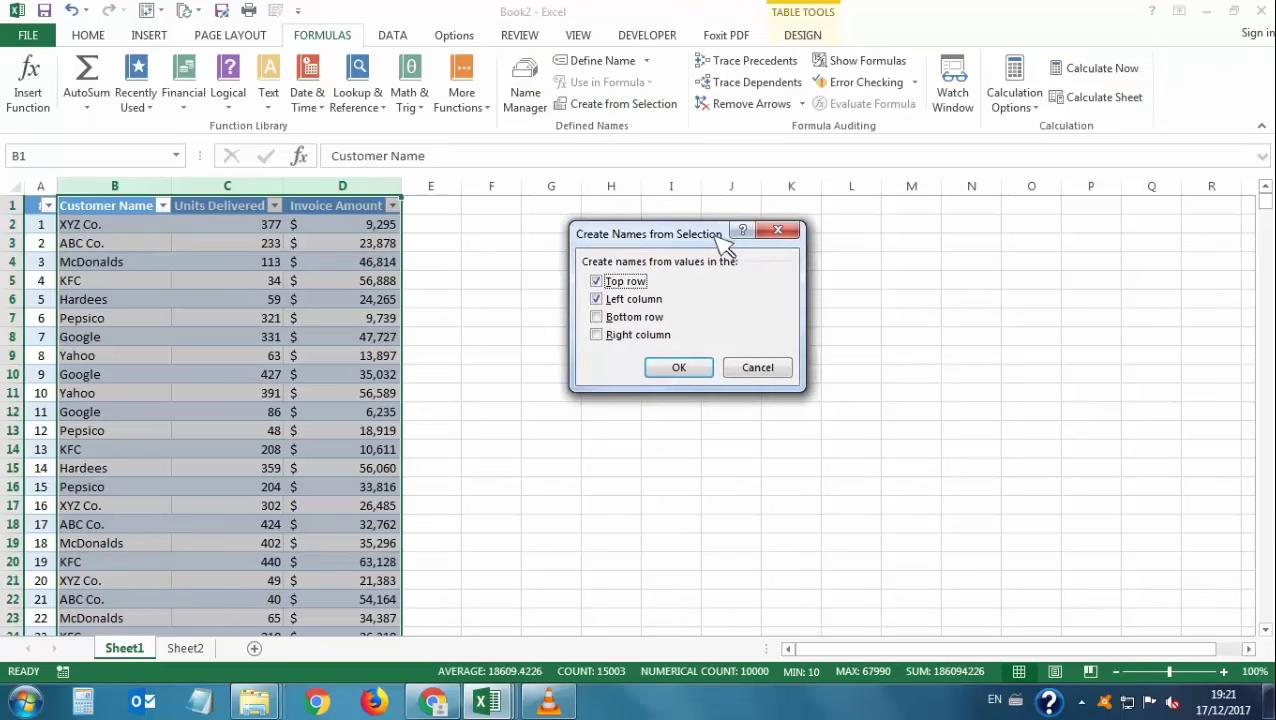
pyautogui.click(598, 300)
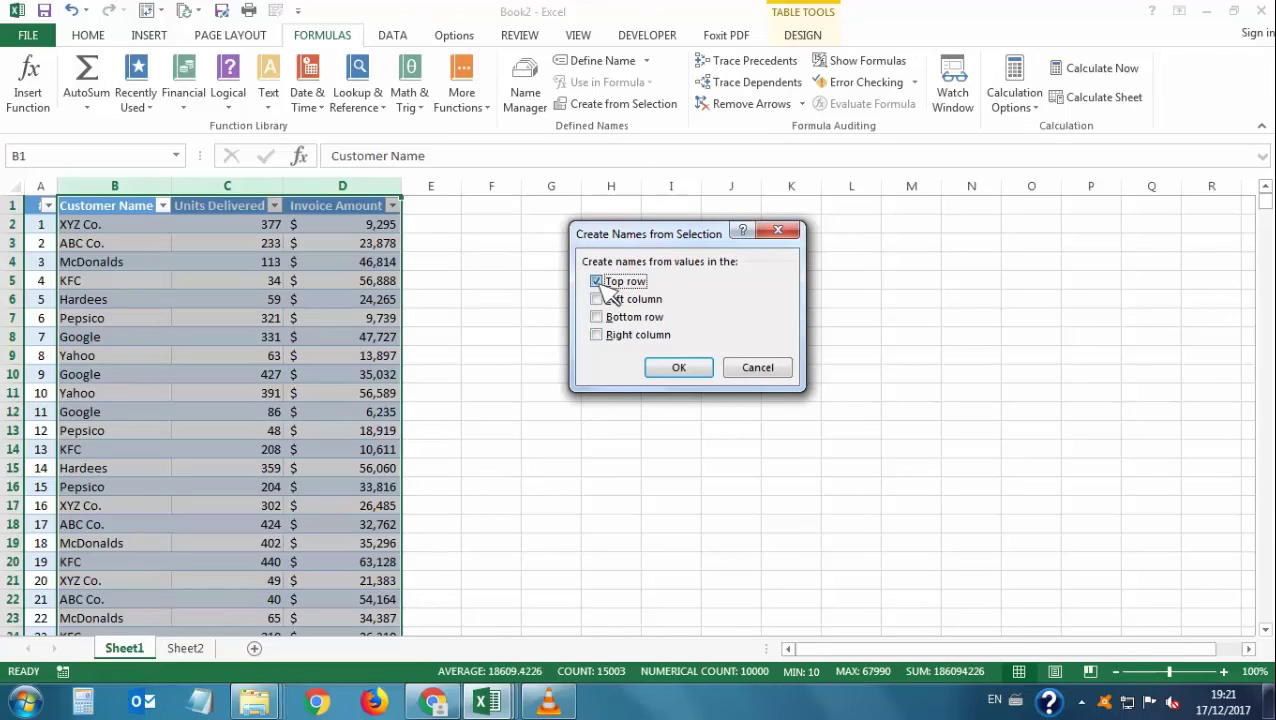
pyautogui.click(598, 282)
pyautogui.click(680, 368)
pyautogui.click(507, 347)
# Check the workbook's list of defined names against the Customer Name, Units Delivered and Invoice Amount columns.
pyautogui.click(177, 156)
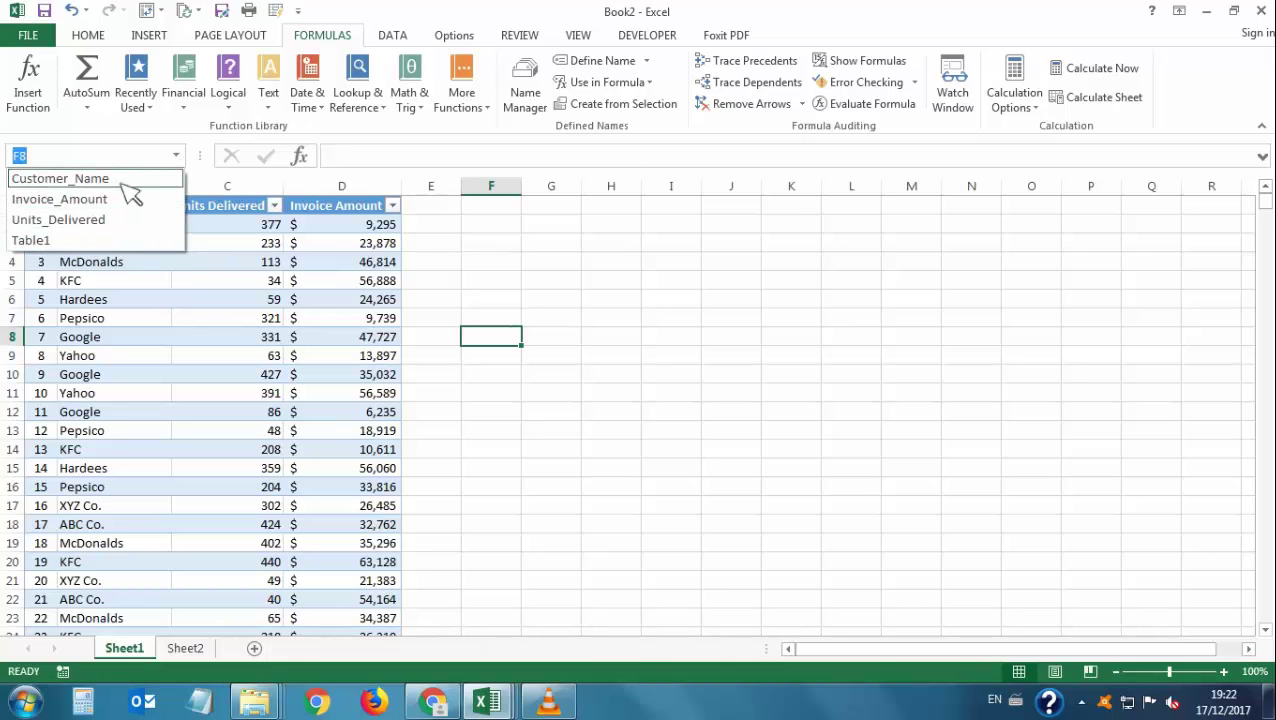
pyautogui.press('Escape')
pyautogui.click(130, 224)
pyautogui.click(128, 207)
pyautogui.click(127, 228)
pyautogui.moveTo(127, 229); pyautogui.dragTo(130, 299)
pyautogui.click(200, 228)
pyautogui.click(176, 156)
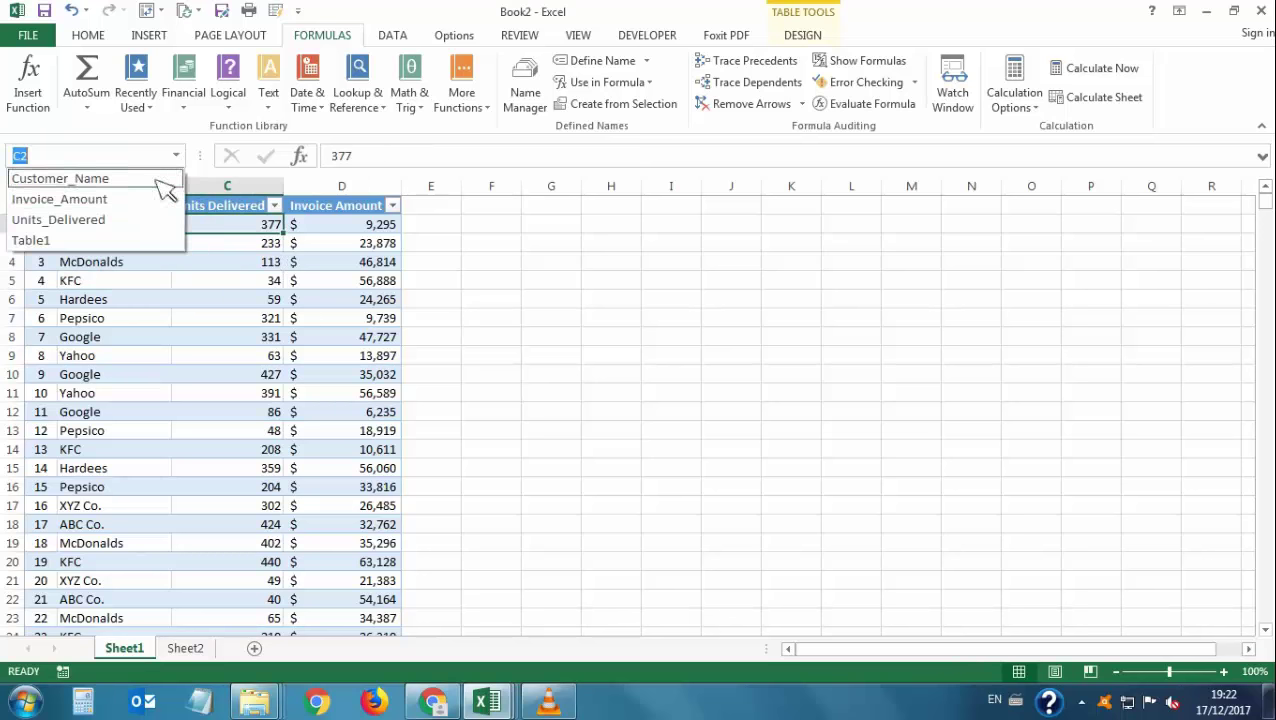
pyautogui.press('Escape')
pyautogui.moveTo(338, 208); pyautogui.dragTo(347, 430)
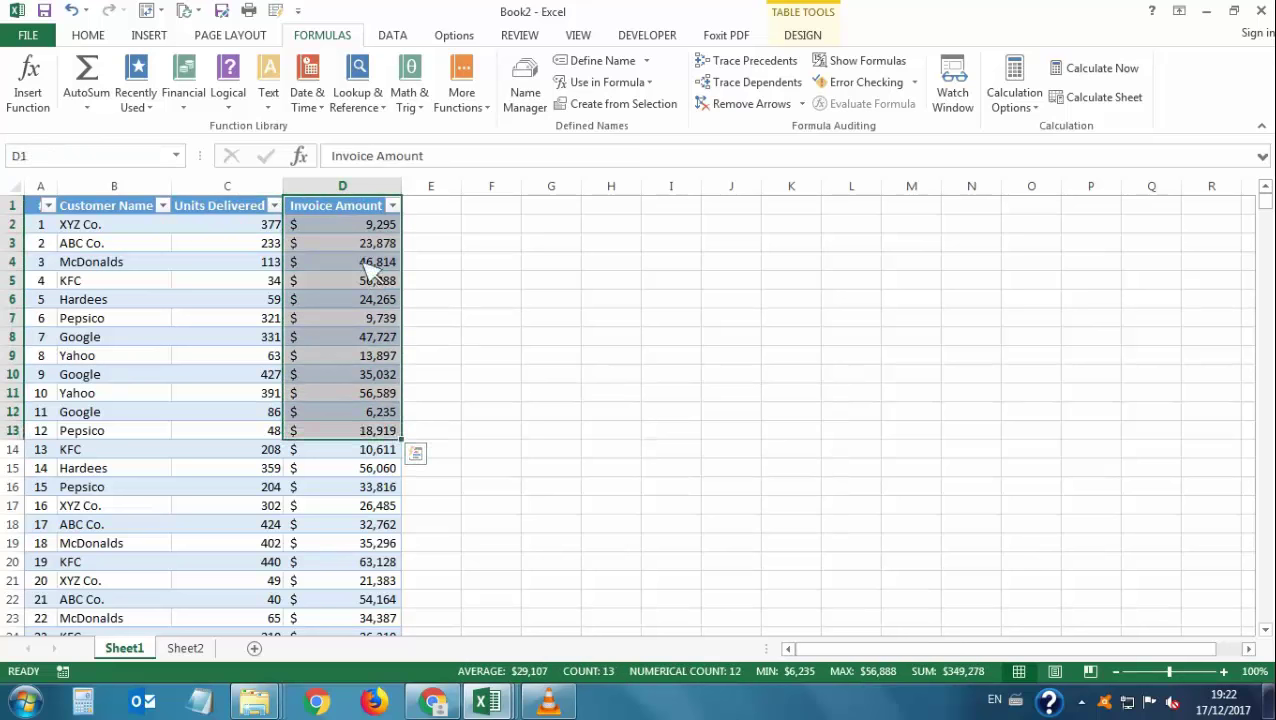
pyautogui.click(375, 262)
pyautogui.click(177, 157)
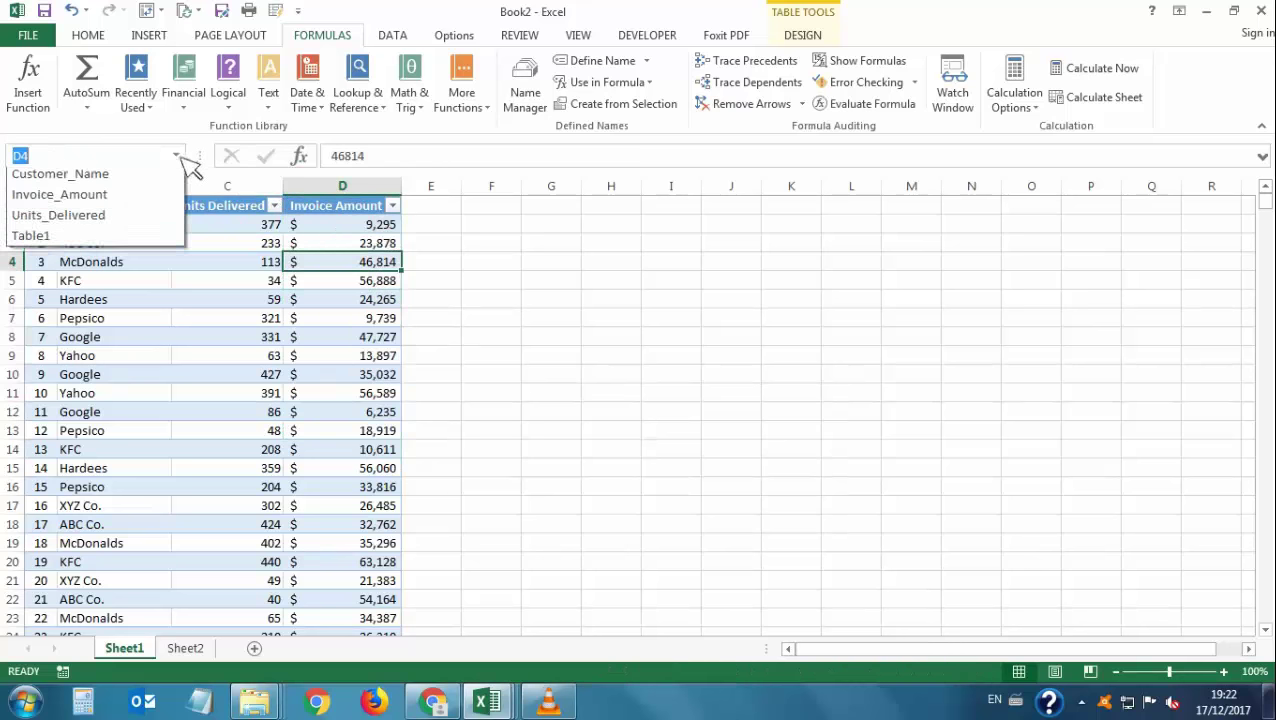
# Jump to the Units_Delivered named range and compare it with the cells of its column.
pyautogui.click(110, 215)
pyautogui.click(278, 340)
pyautogui.scroll(1, 279, 250)
pyautogui.click(228, 210)
pyautogui.moveTo(227, 337); pyautogui.dragTo(227, 374)
pyautogui.click(278, 225)
pyautogui.click(340, 282)
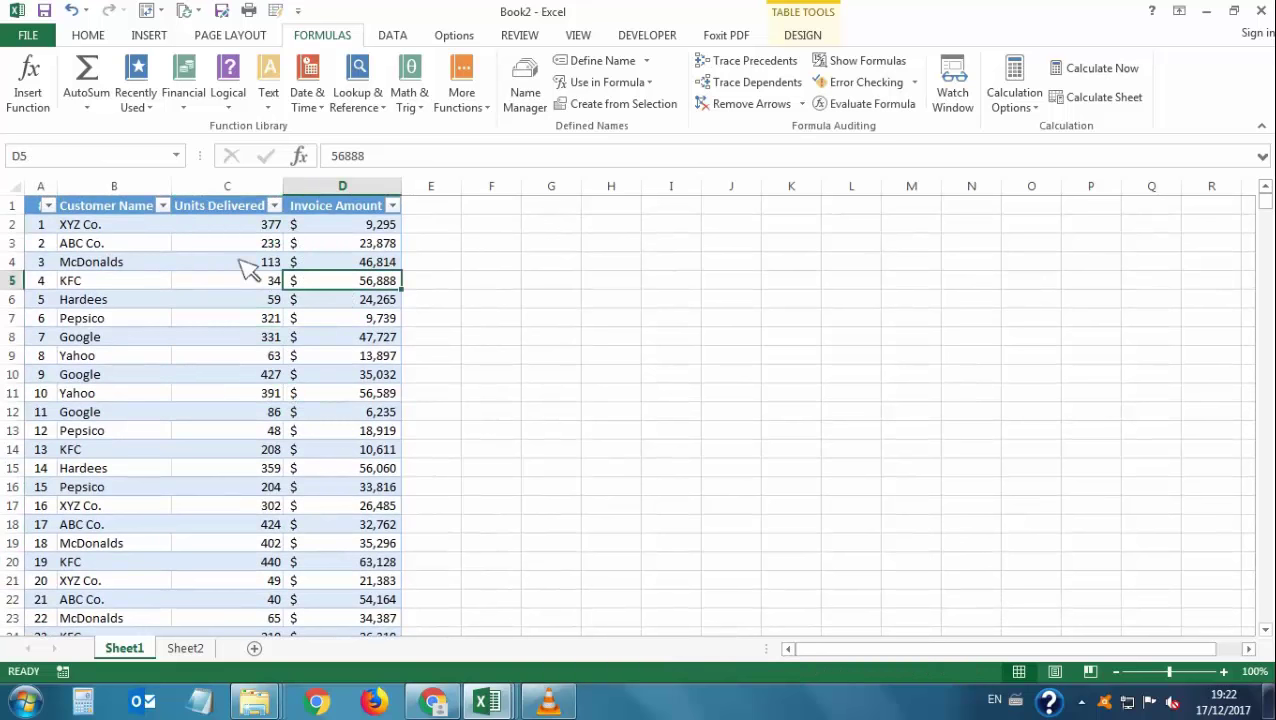
pyautogui.click(508, 306)
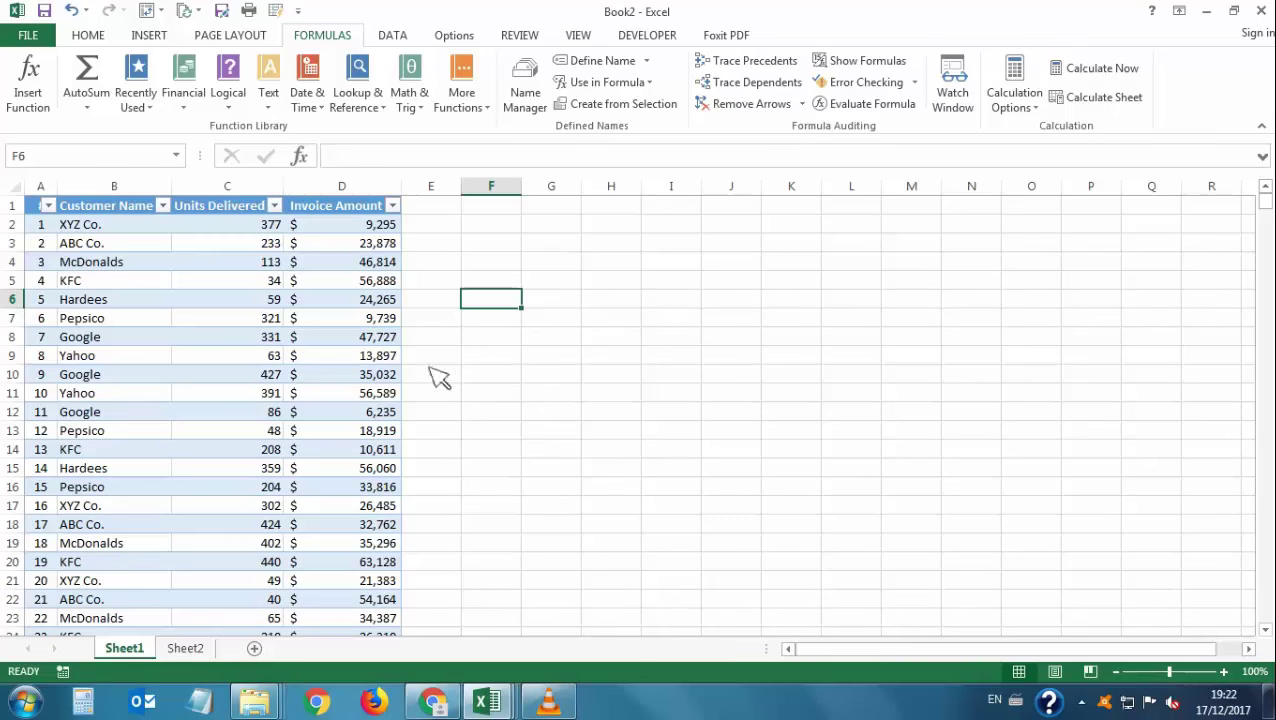
pyautogui.press('Up')
pyautogui.press('Up')
pyautogui.press('Up')
pyautogui.press('Right')
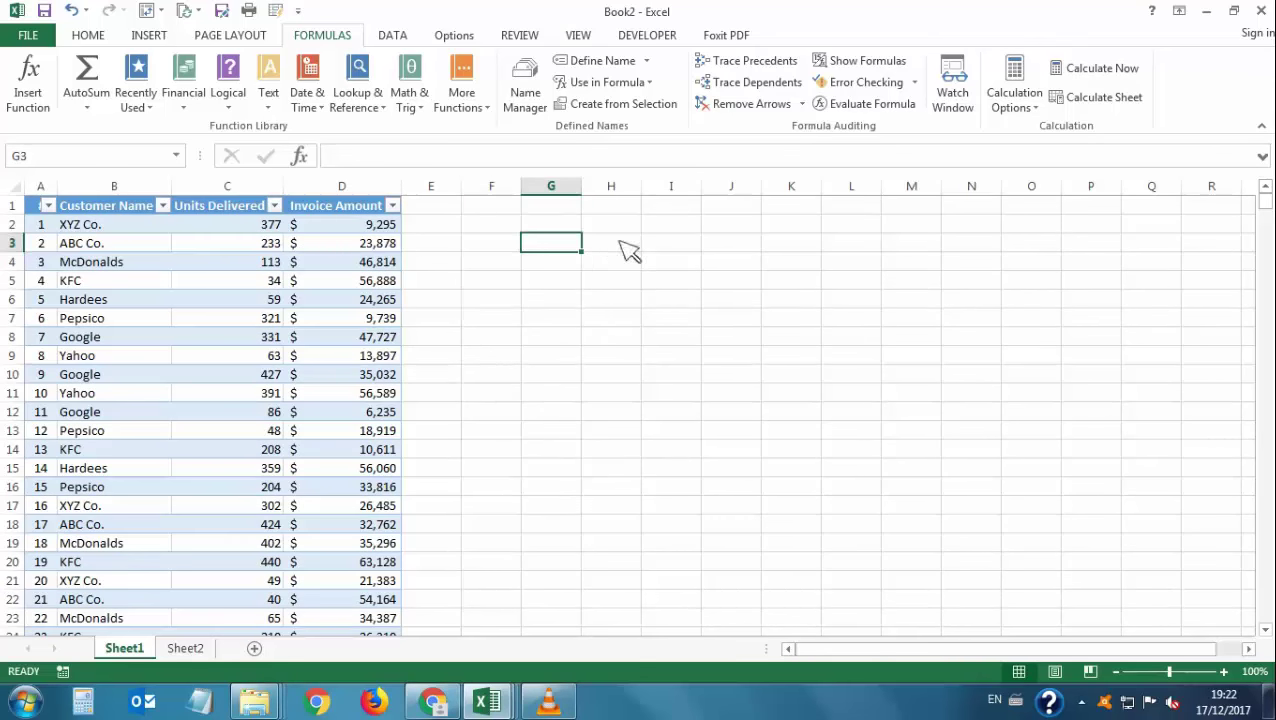
pyautogui.moveTo(113, 228); pyautogui.dragTo(340, 412)
pyautogui.click(575, 318)
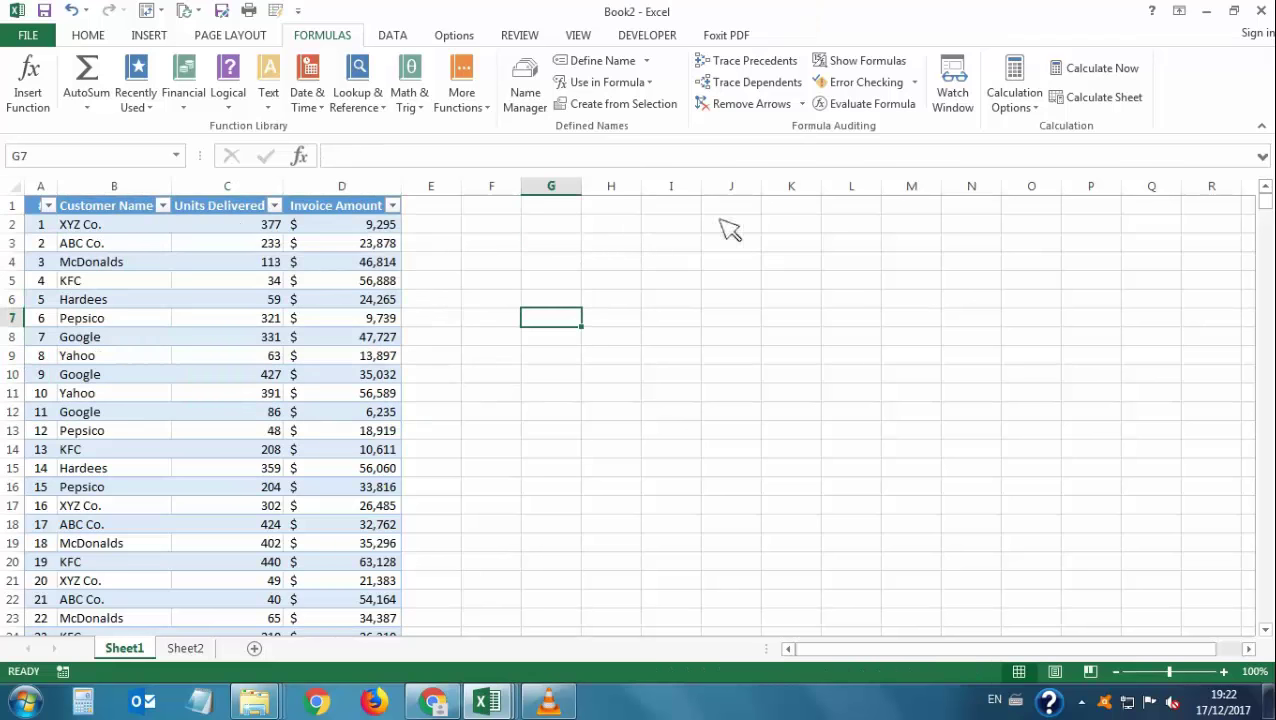
# Set up an Advanced Filter that copies to another location, with column B (Customer Name) as the list range.
pyautogui.click(637, 233)
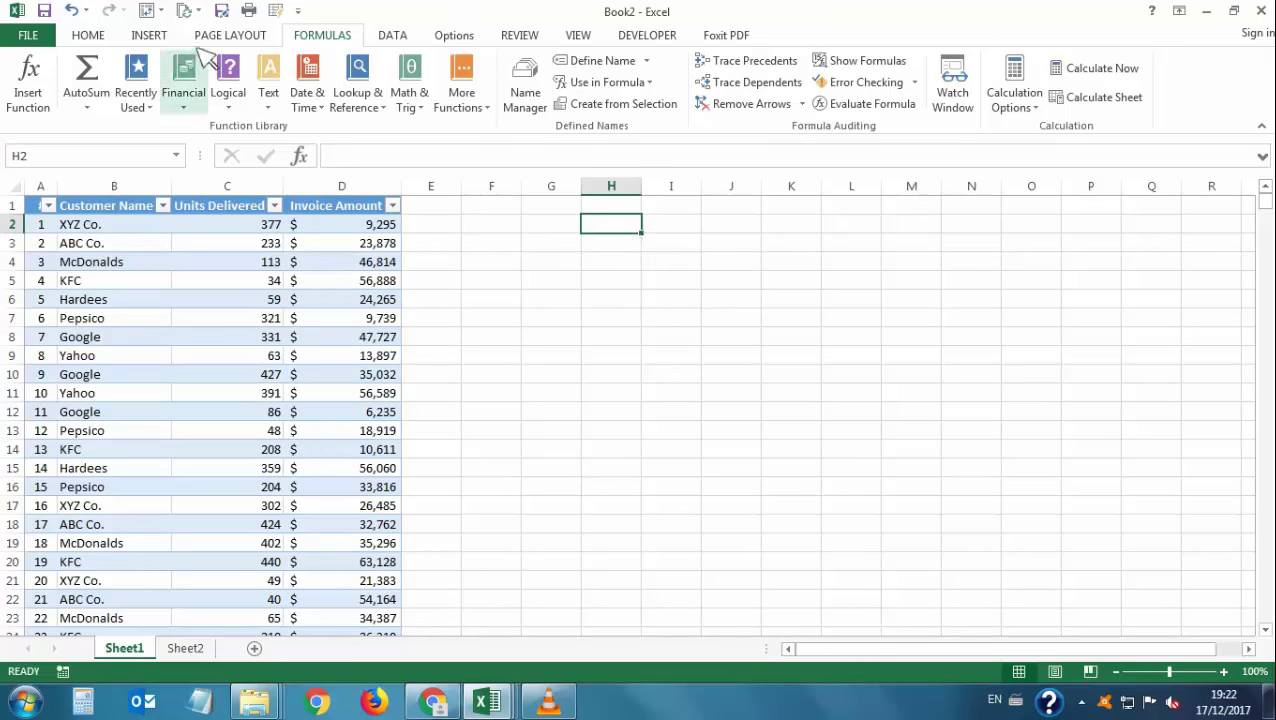
pyautogui.click(394, 38)
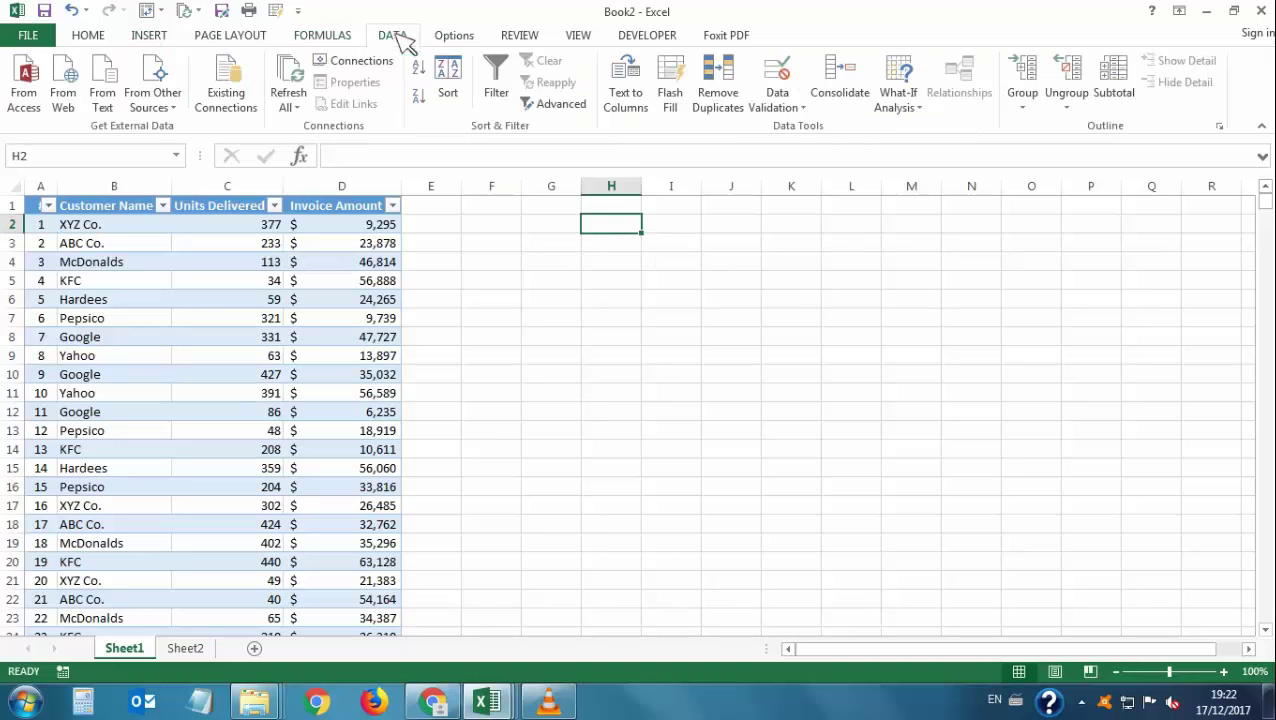
pyautogui.click(566, 108)
pyautogui.moveTo(660, 217); pyautogui.dragTo(722, 190)
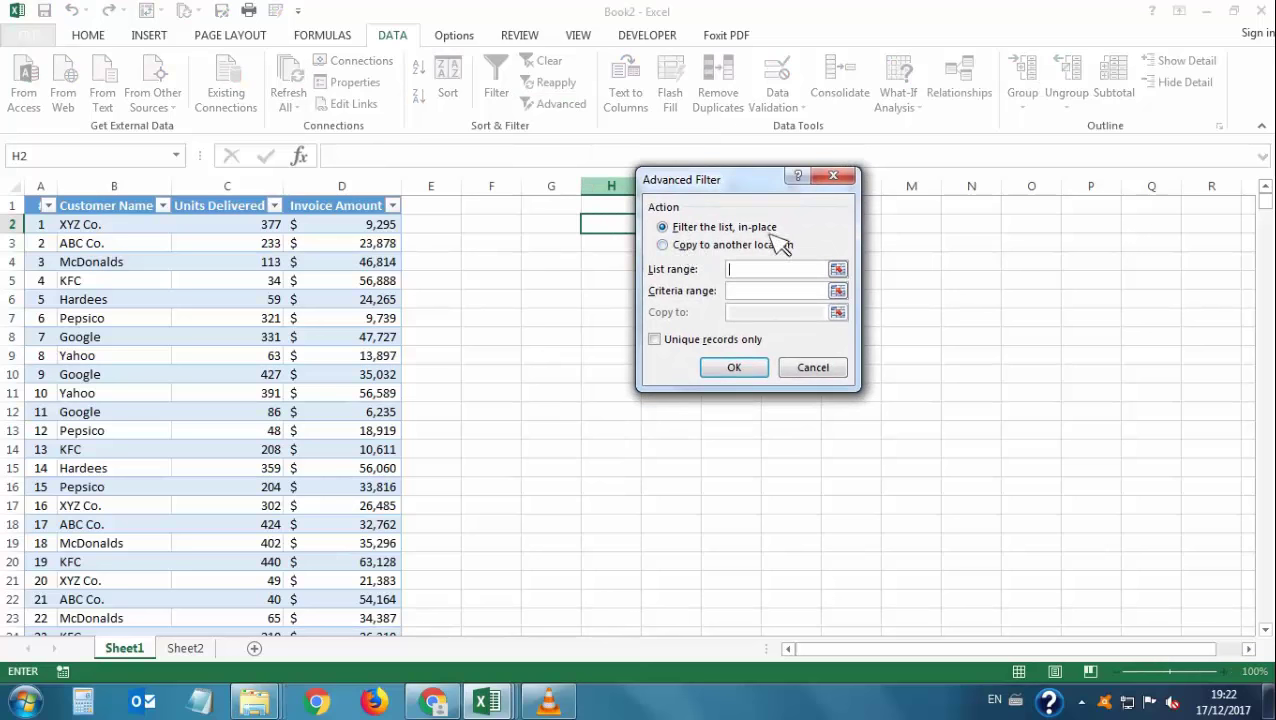
pyautogui.click(672, 244)
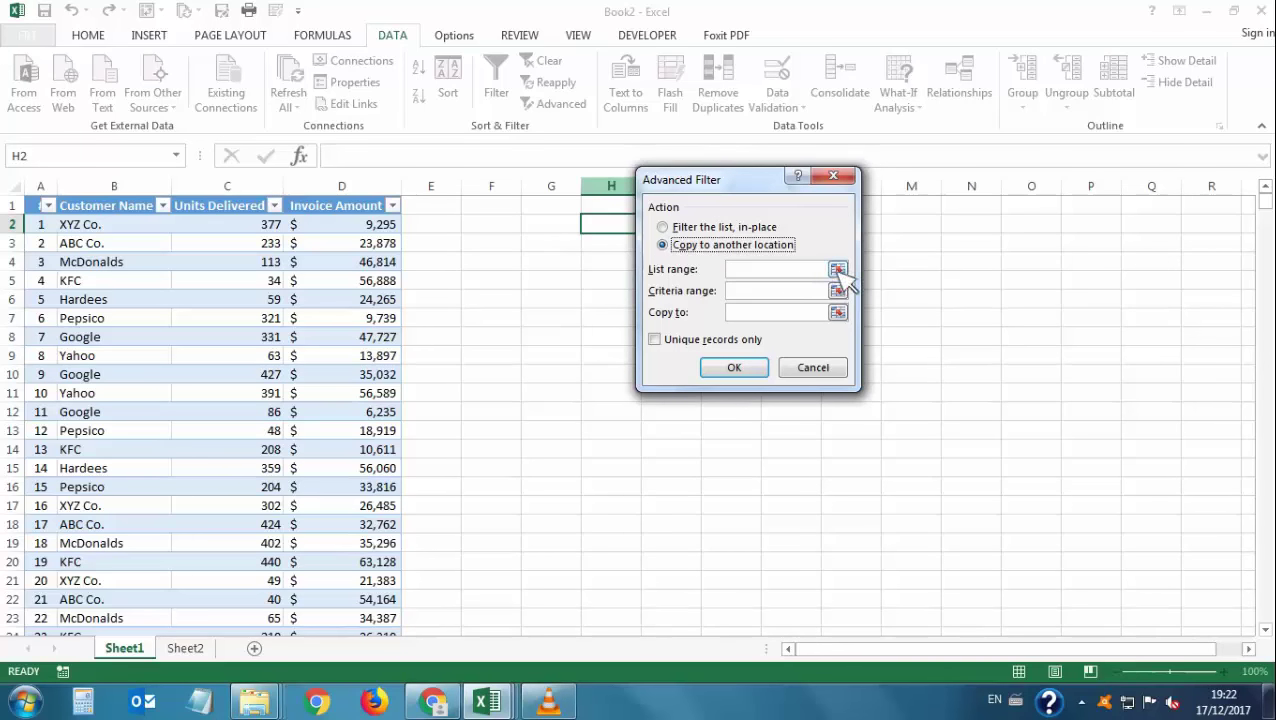
pyautogui.click(838, 271)
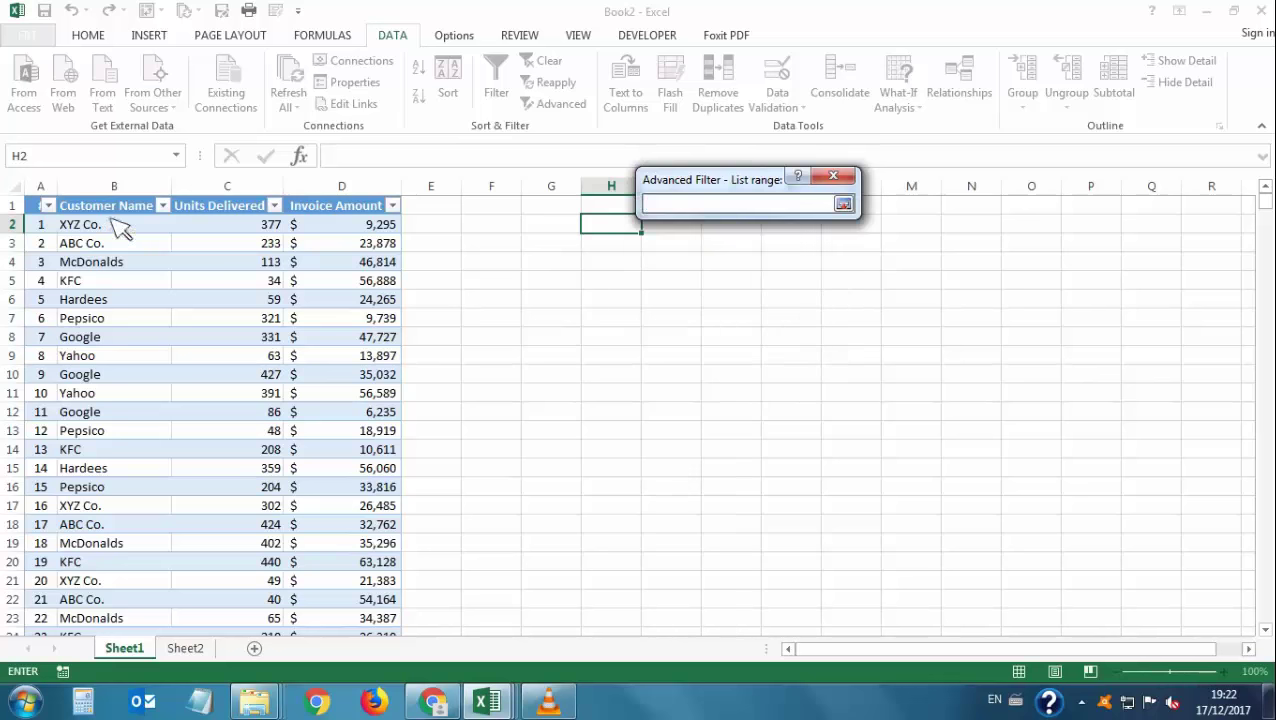
pyautogui.click(120, 187)
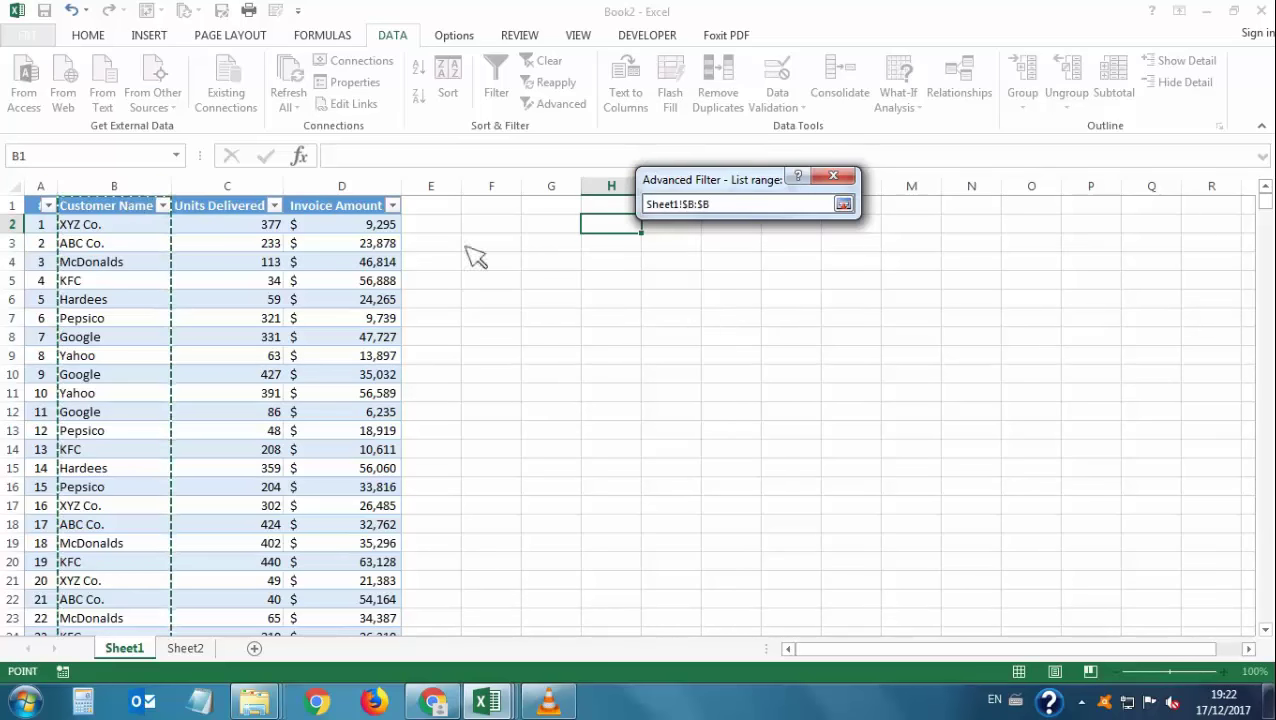
pyautogui.press('Return')
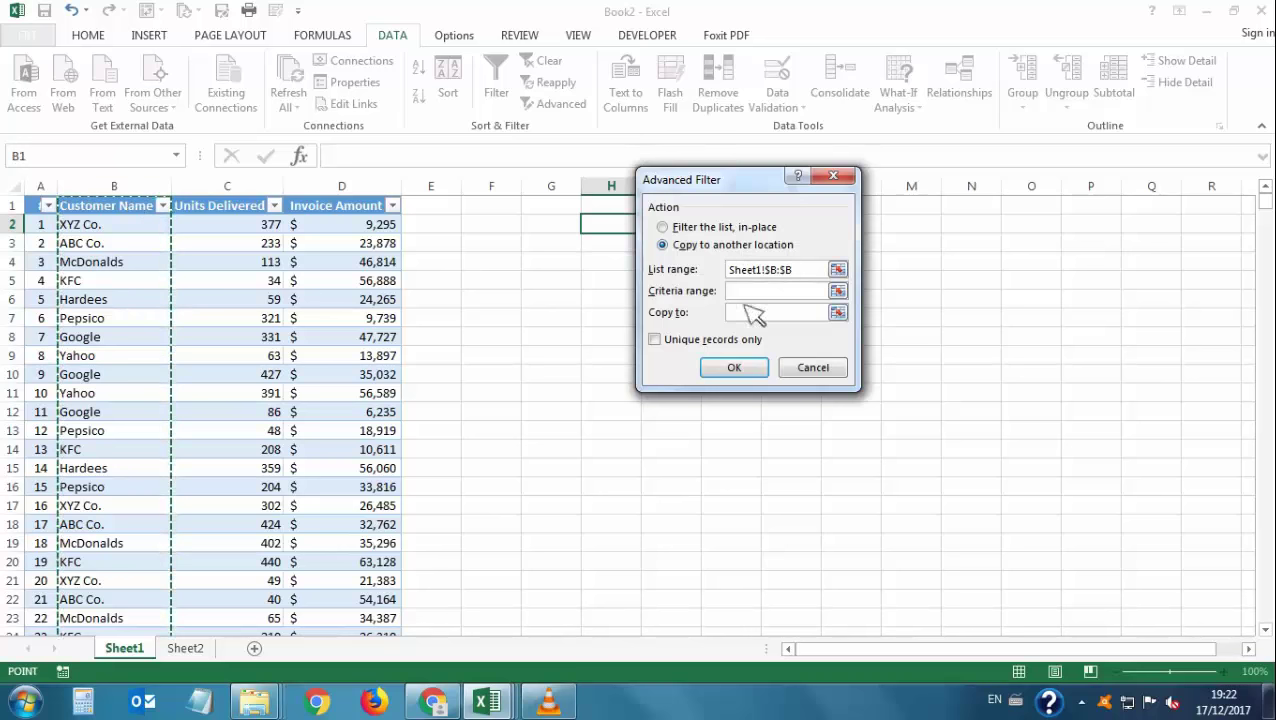
# Restrict the filter to unique records only, set cell H1 as the copy destination and run it.
pyautogui.click(657, 342)
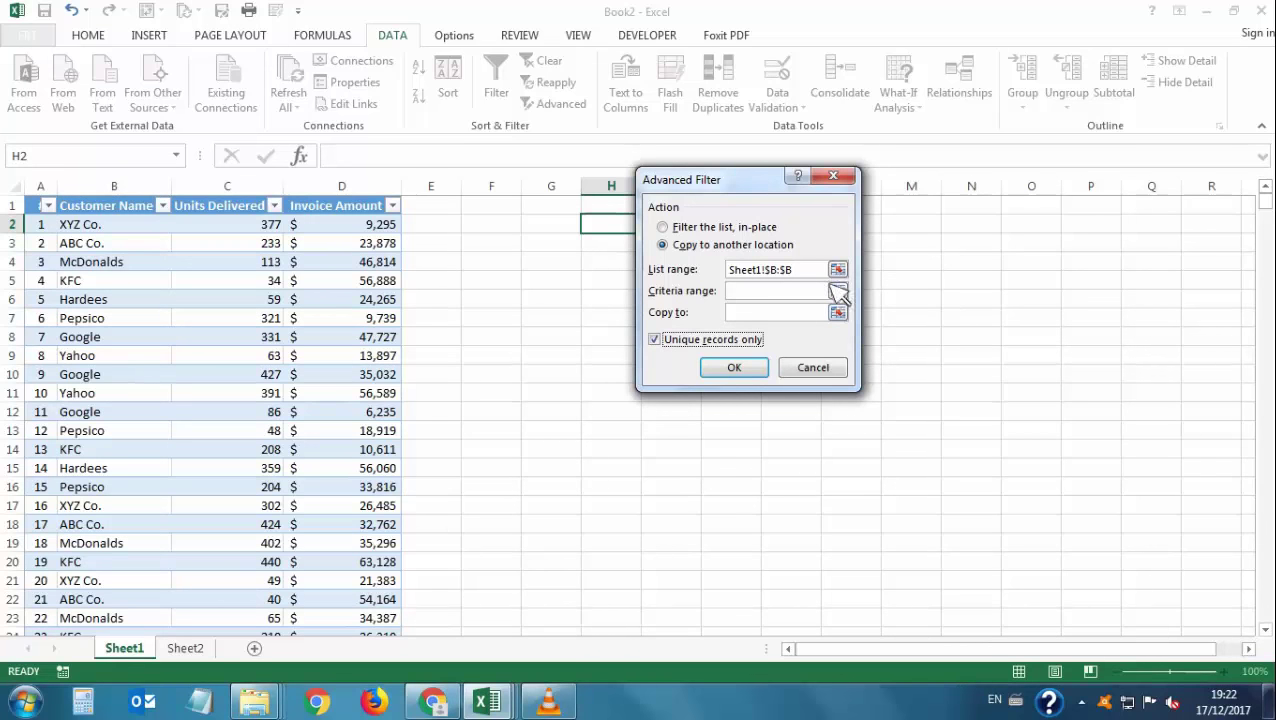
pyautogui.moveTo(752, 184); pyautogui.dragTo(908, 193)
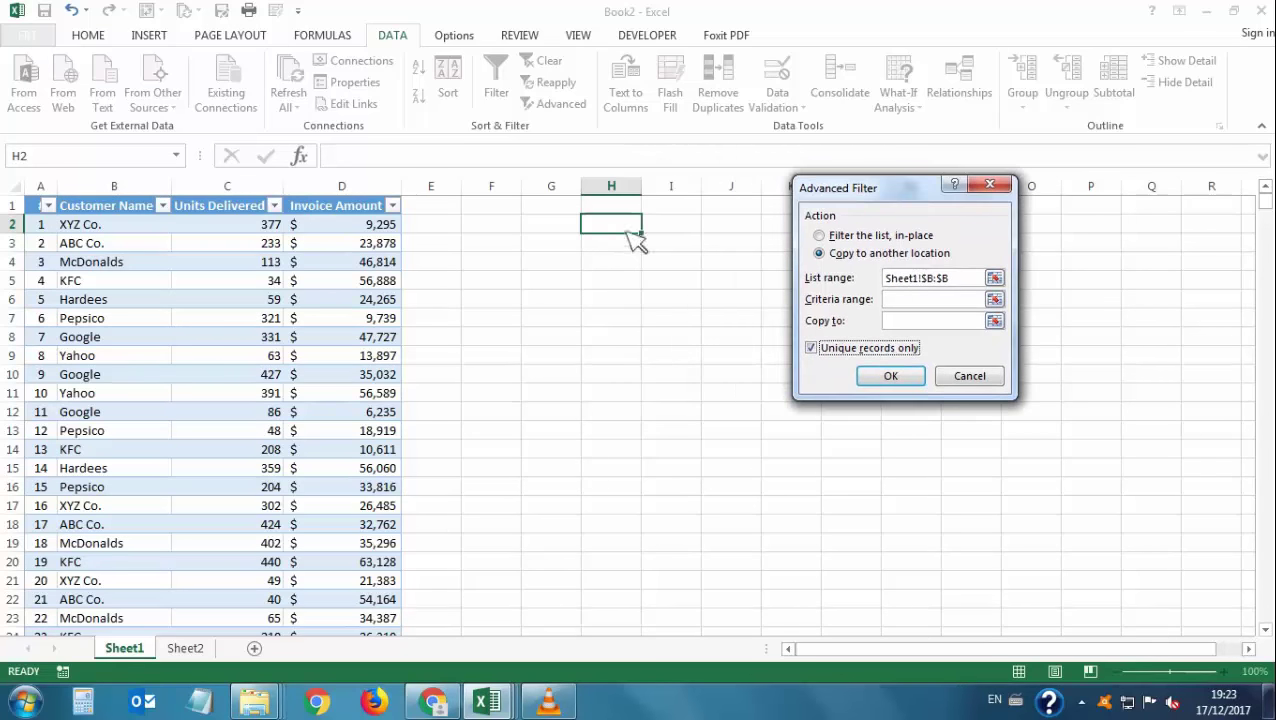
pyautogui.click(994, 321)
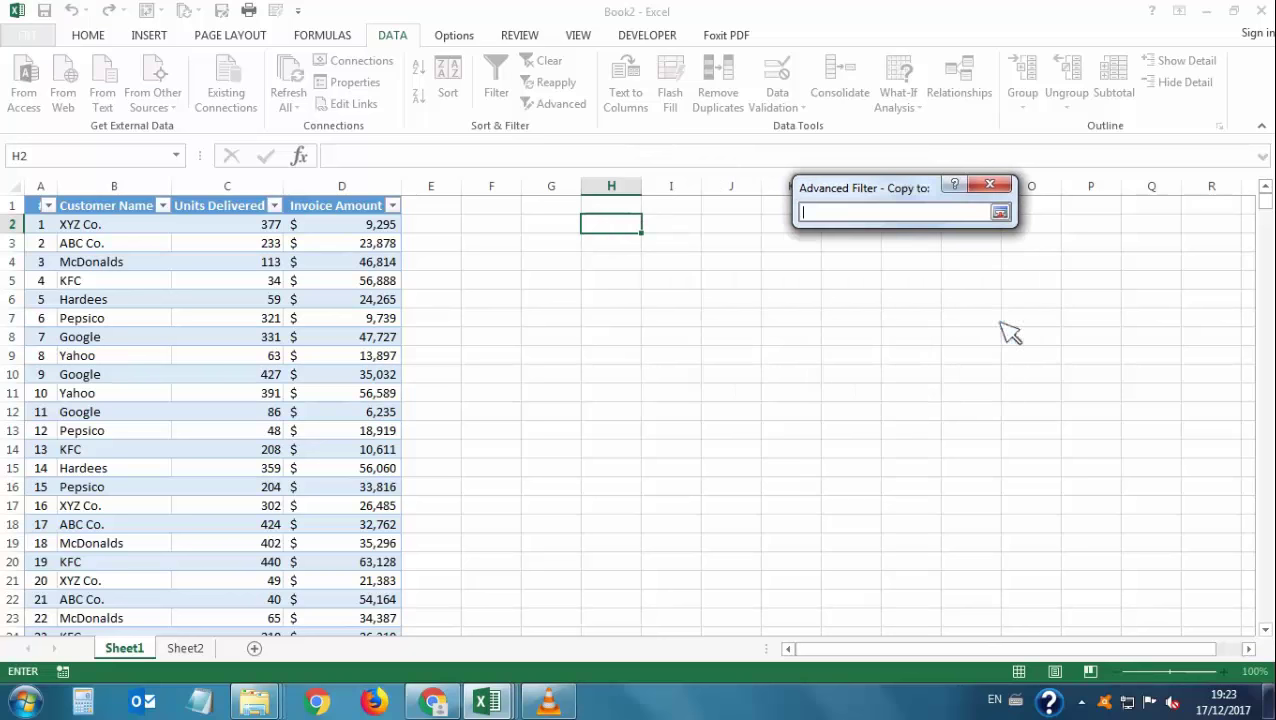
pyautogui.click(621, 206)
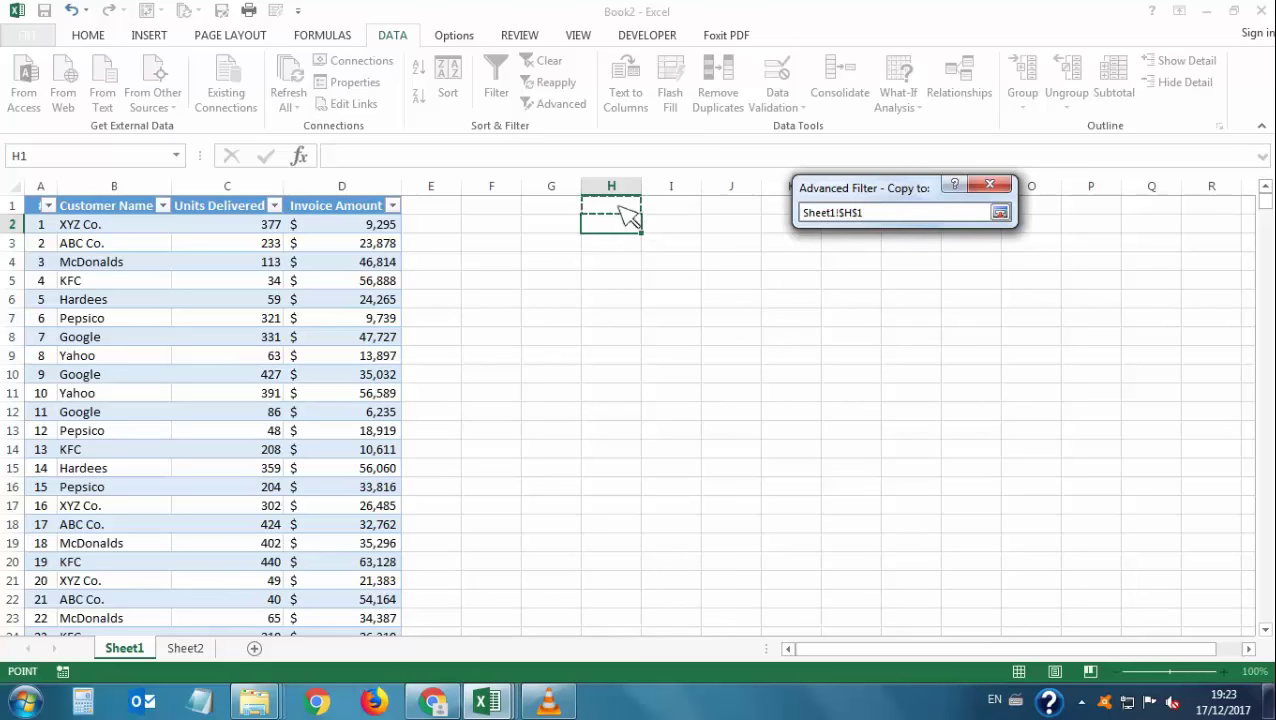
pyautogui.press('Return')
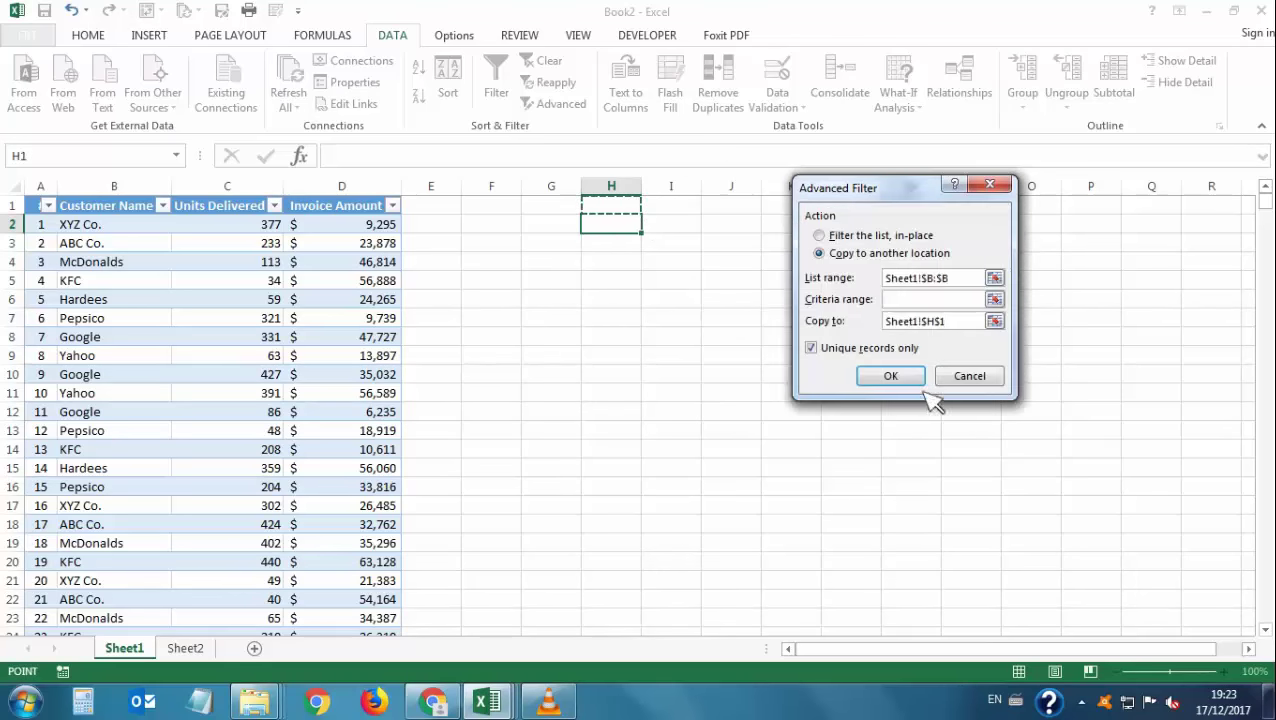
pyautogui.click(895, 378)
# Fit column H to the width of the extracted customer list and make its Customer Name header in H1 bold.
pyautogui.moveTo(632, 212); pyautogui.dragTo(632, 335)
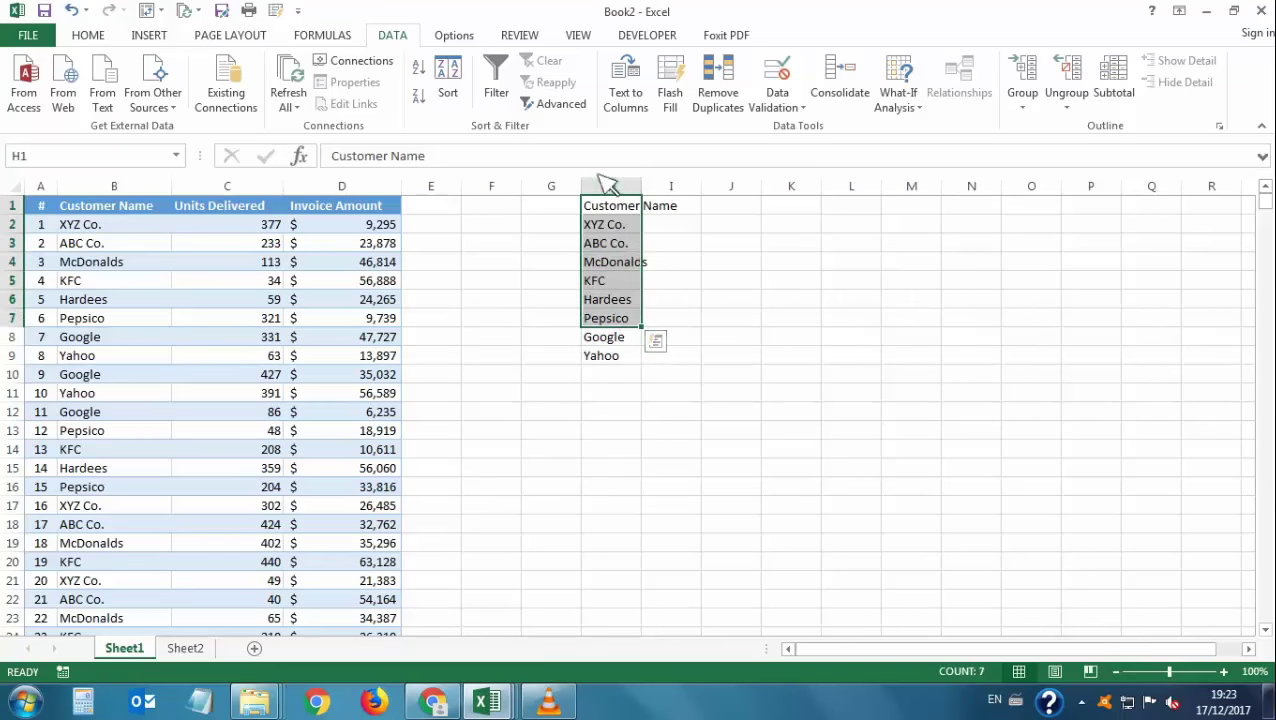
pyautogui.click(615, 208)
pyautogui.moveTo(617, 210); pyautogui.dragTo(655, 215)
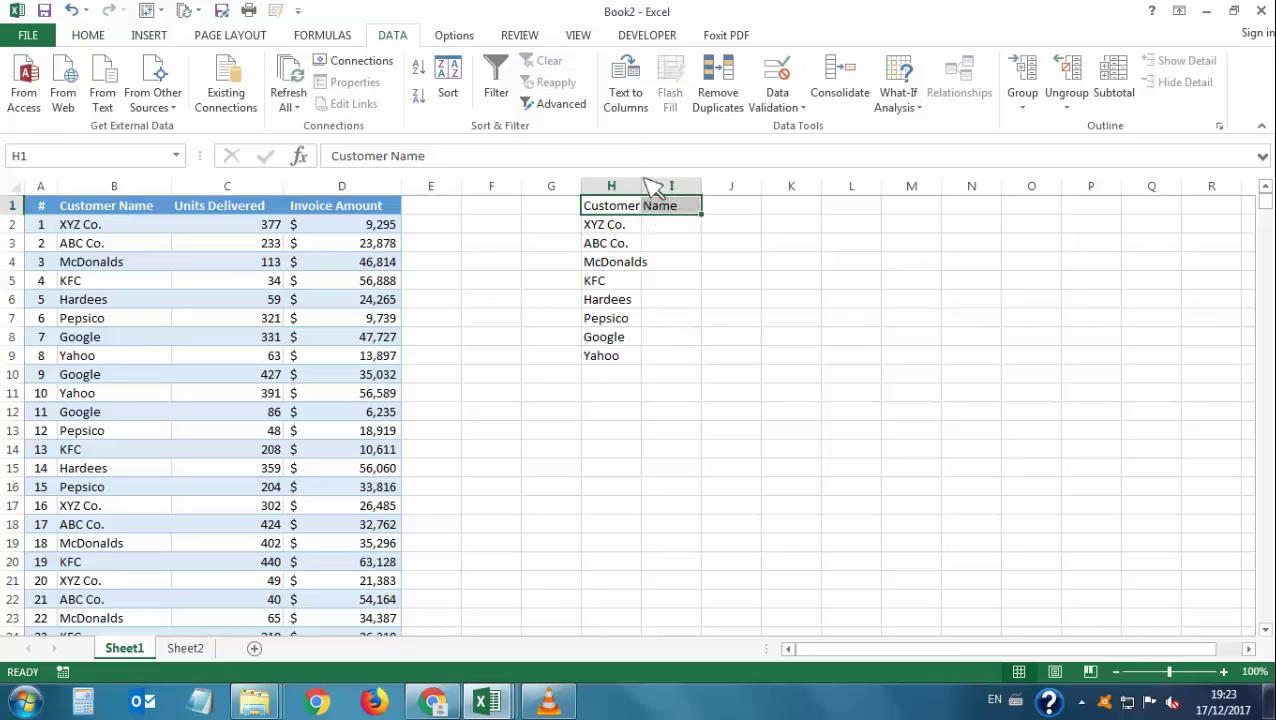
pyautogui.doubleClick(641, 186)
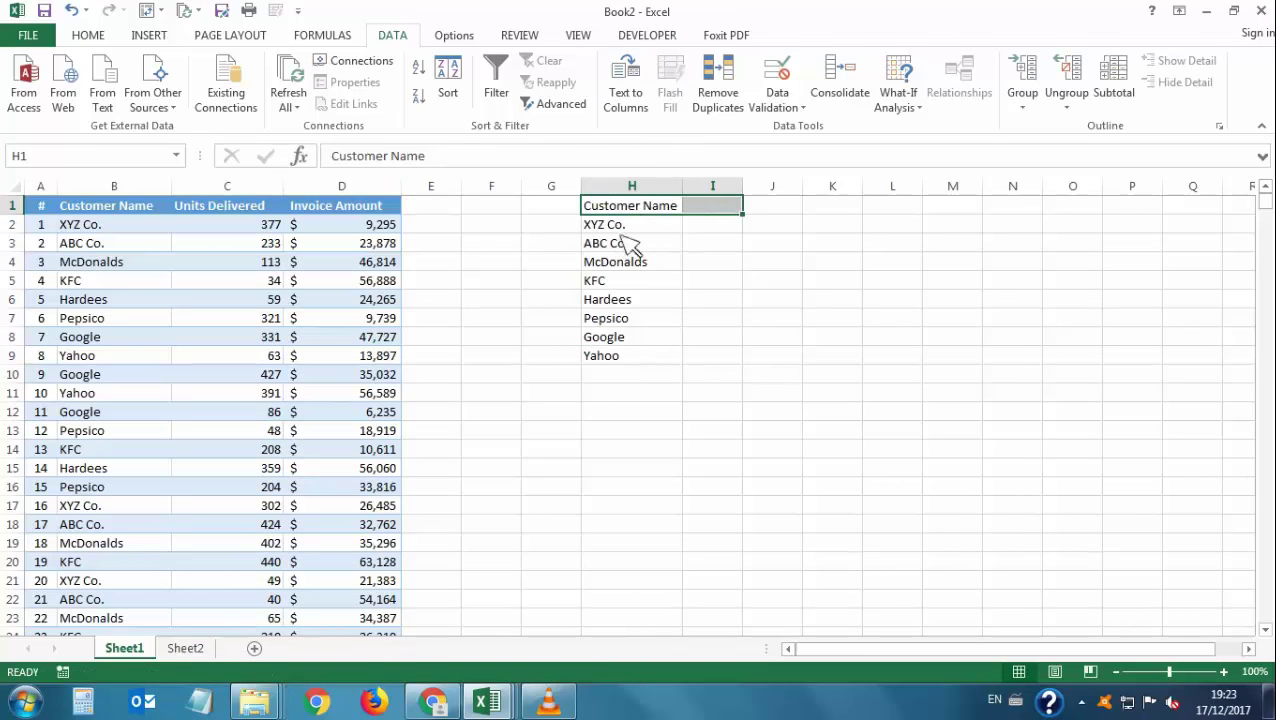
pyautogui.click(649, 214)
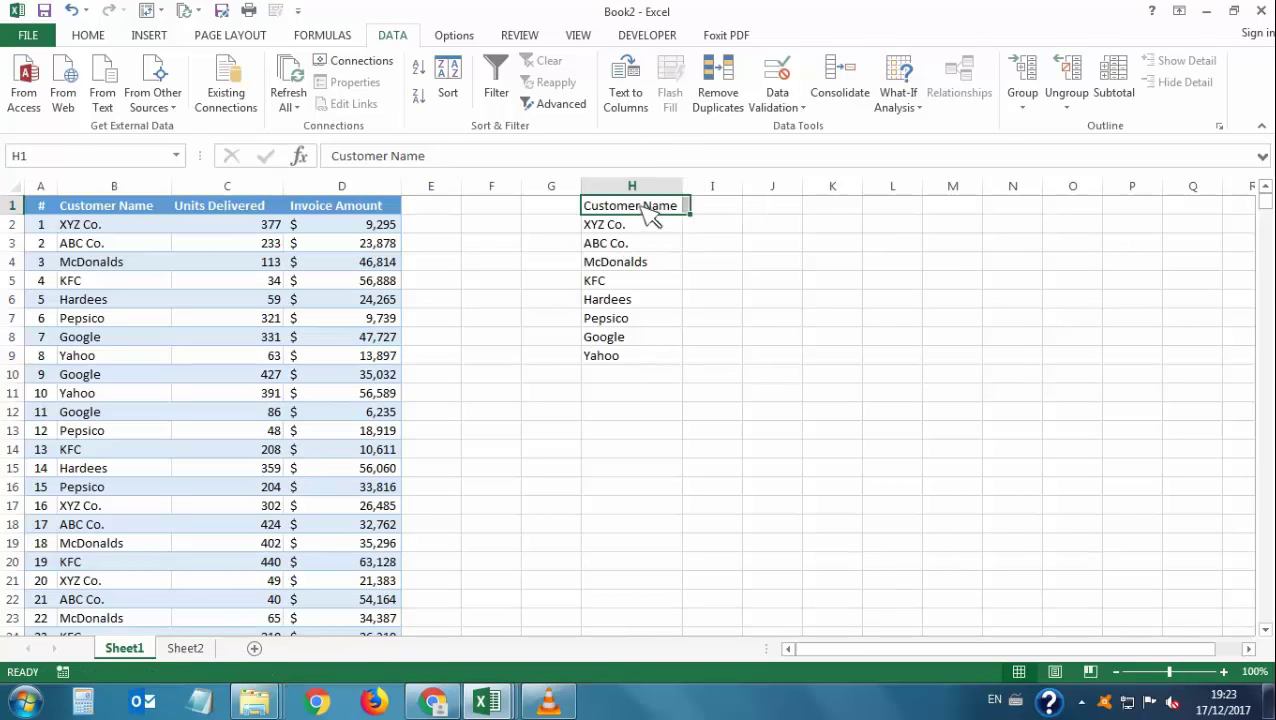
pyautogui.click(646, 258)
# Compare the unique customer names in H2:H9 with the full Customer Name column of the table.
pyautogui.moveTo(630, 226); pyautogui.dragTo(640, 337)
pyautogui.moveTo(632, 226); pyautogui.dragTo(660, 362)
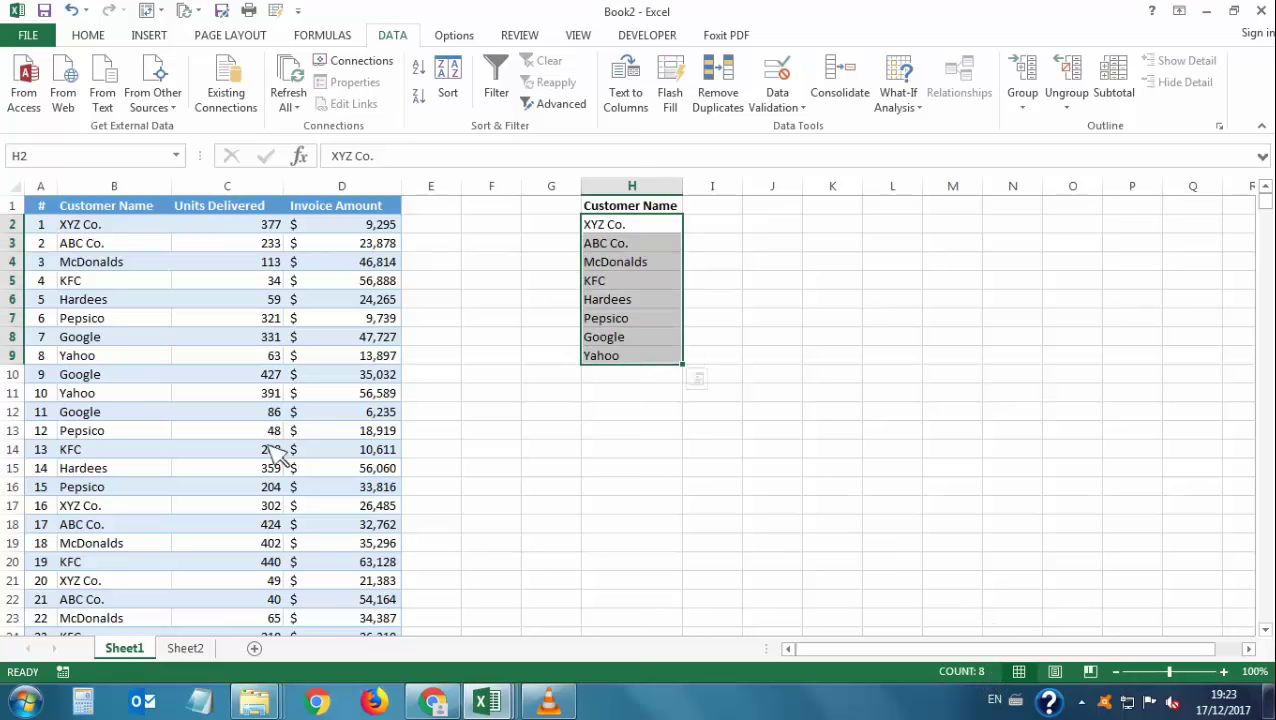
pyautogui.click(116, 228)
pyautogui.hotkey('ctrl', 'shift', 'Down')
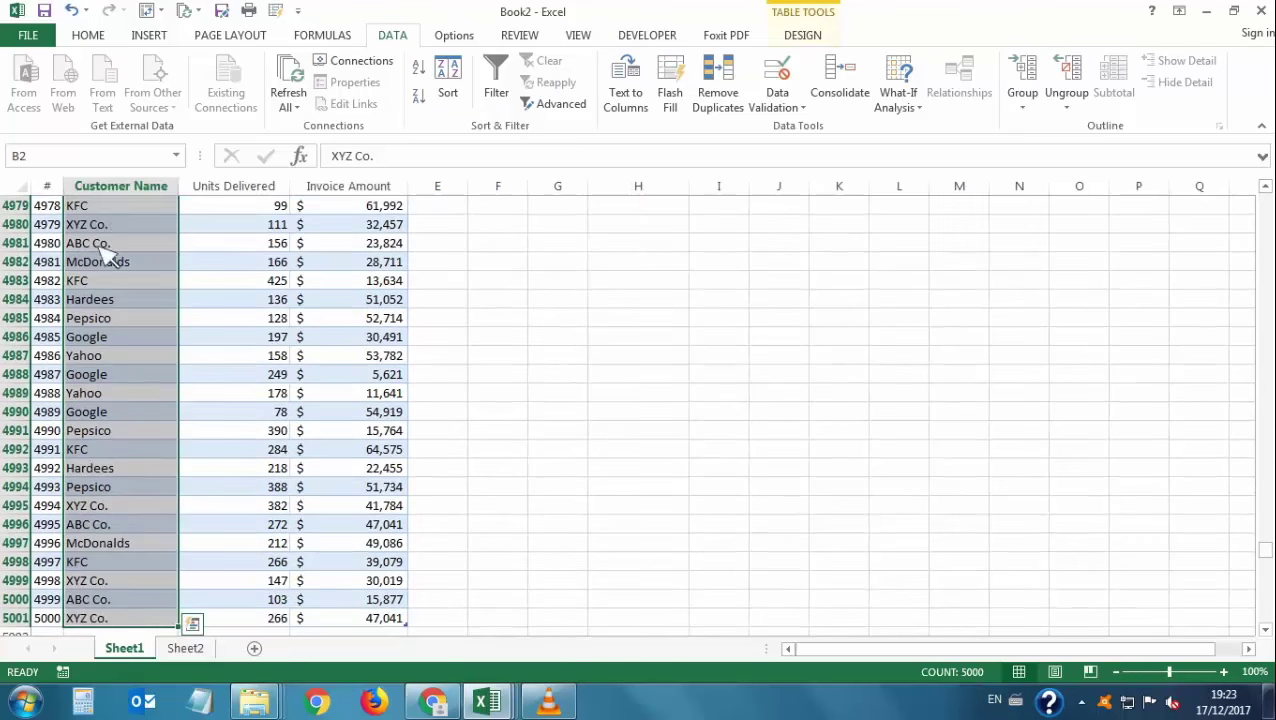
pyautogui.moveTo(1265, 537); pyautogui.dragTo(1264, 200)
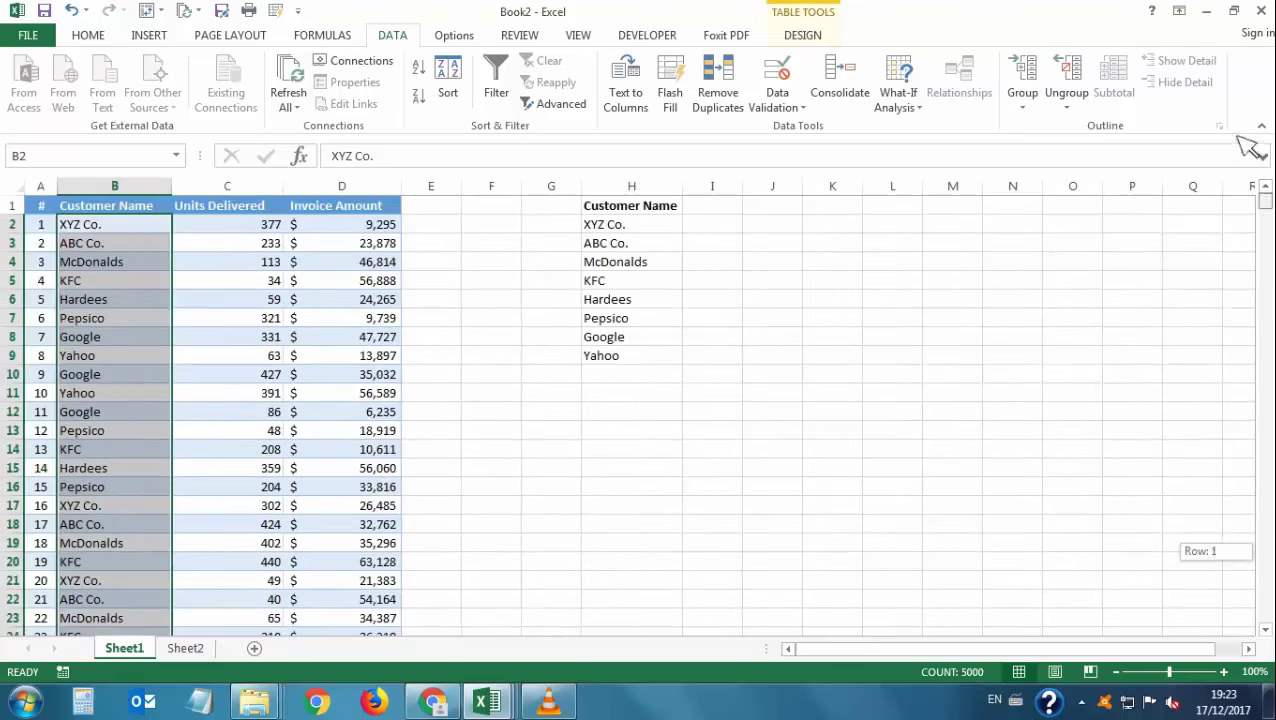
pyautogui.click(652, 316)
pyautogui.moveTo(644, 226); pyautogui.dragTo(645, 365)
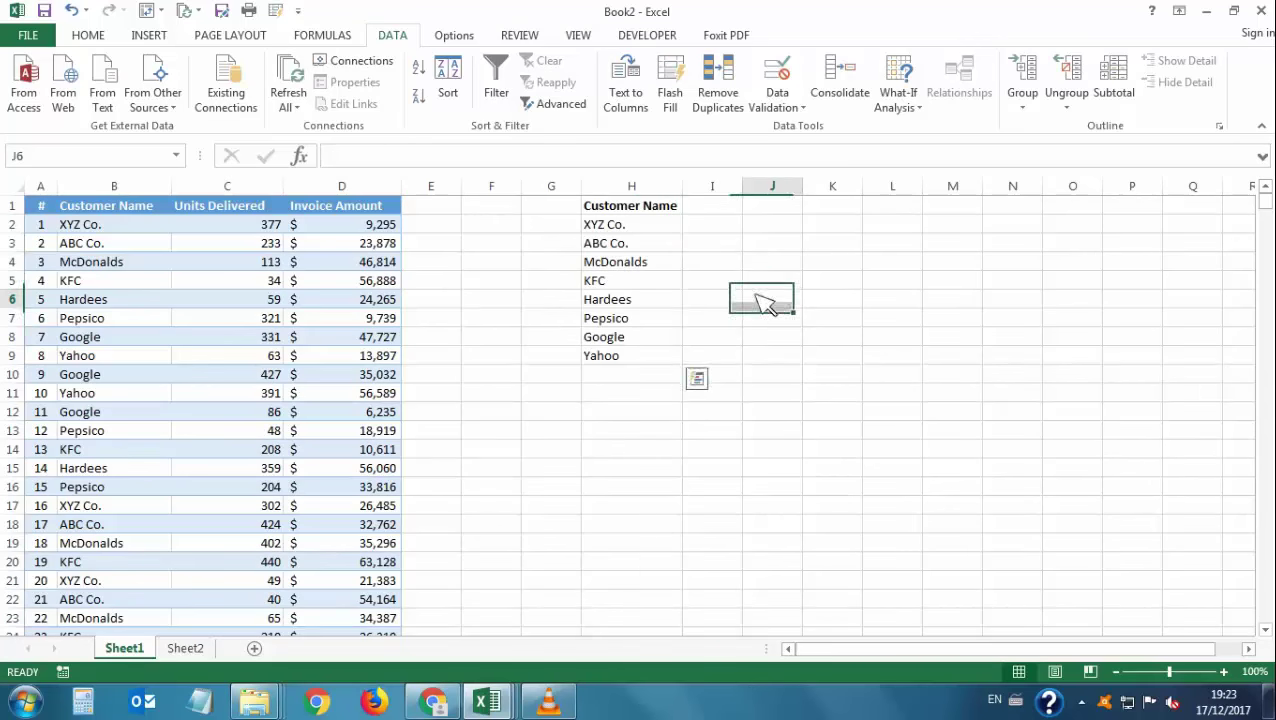
# Add the header Total Amount in cell I1 and fit column I to its width.
pyautogui.click(735, 216)
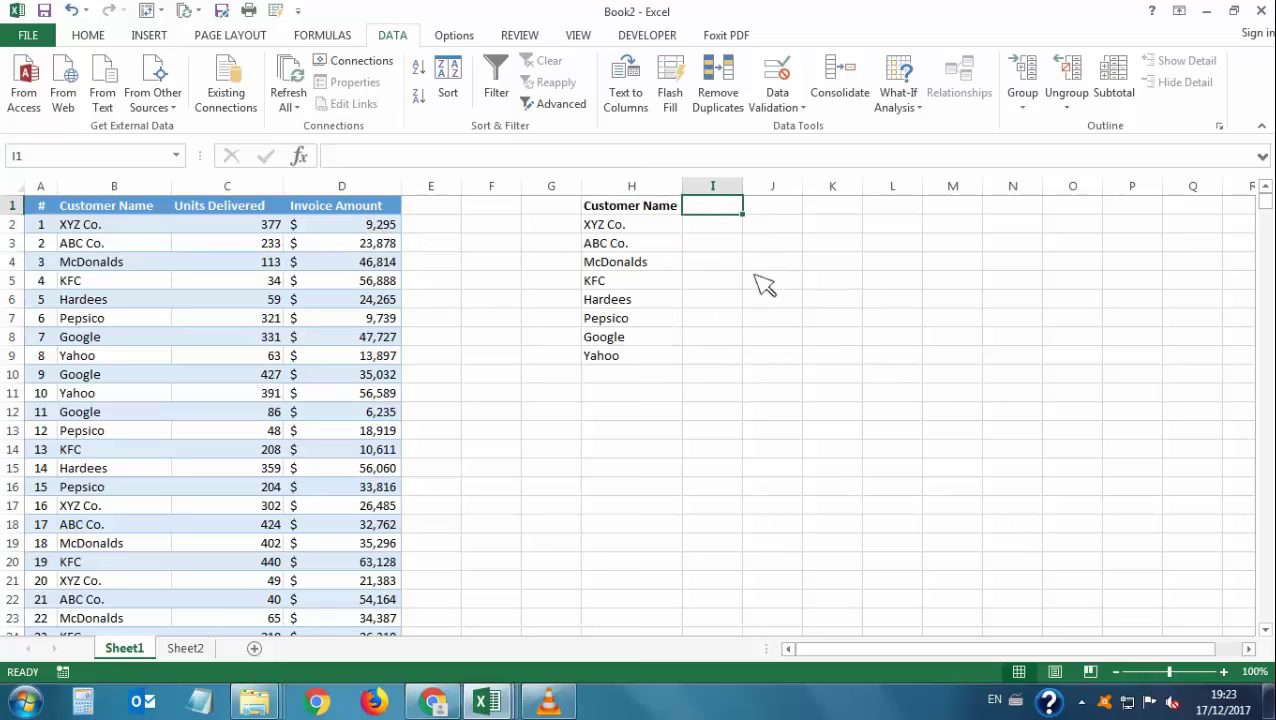
pyautogui.write('Total Amount')
pyautogui.press('Tab')
pyautogui.doubleClick(743, 187)
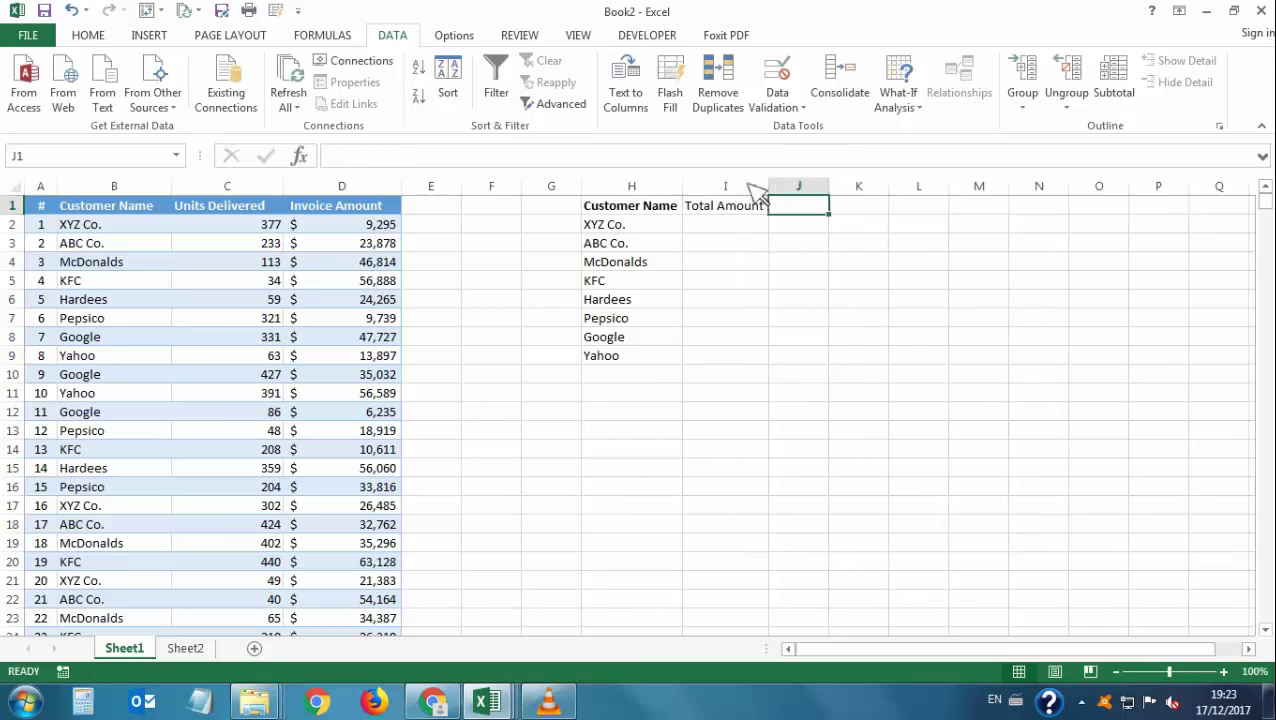
# Start a SUMIF formula in cell I2 and open its function arguments, keeping the customer list's first row in view.
pyautogui.click(732, 264)
pyautogui.click(729, 229)
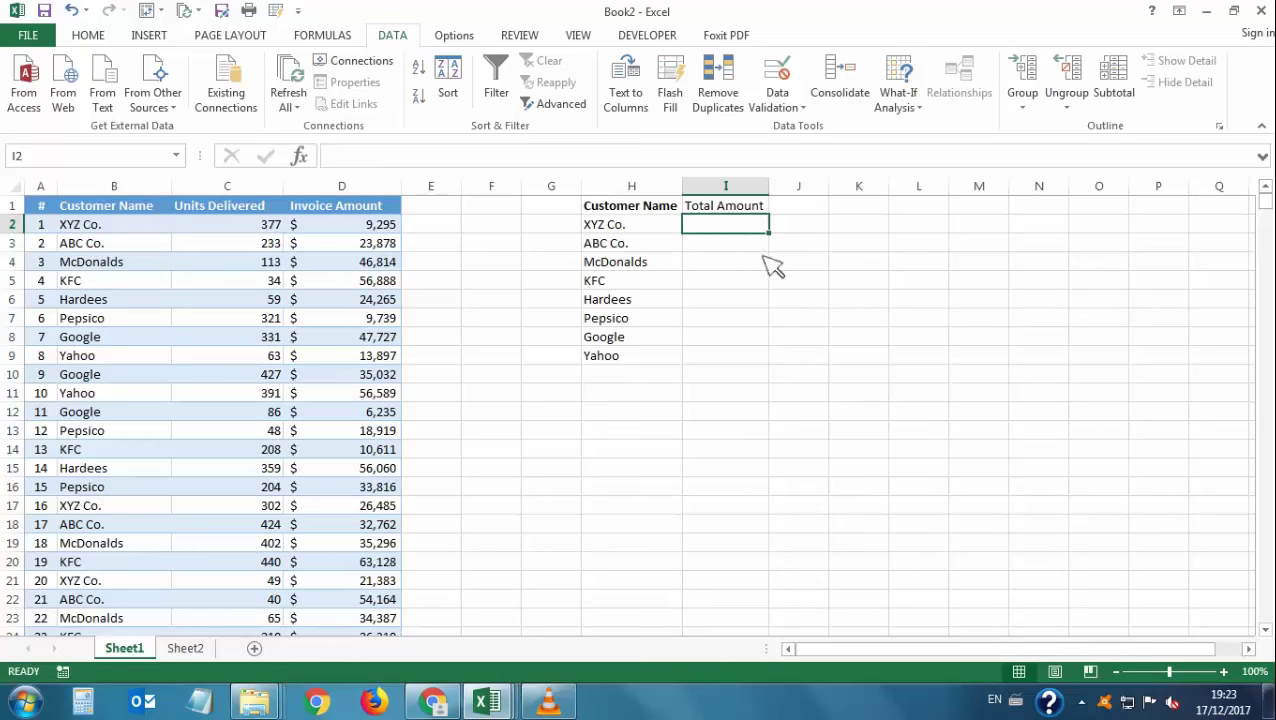
pyautogui.write('=')
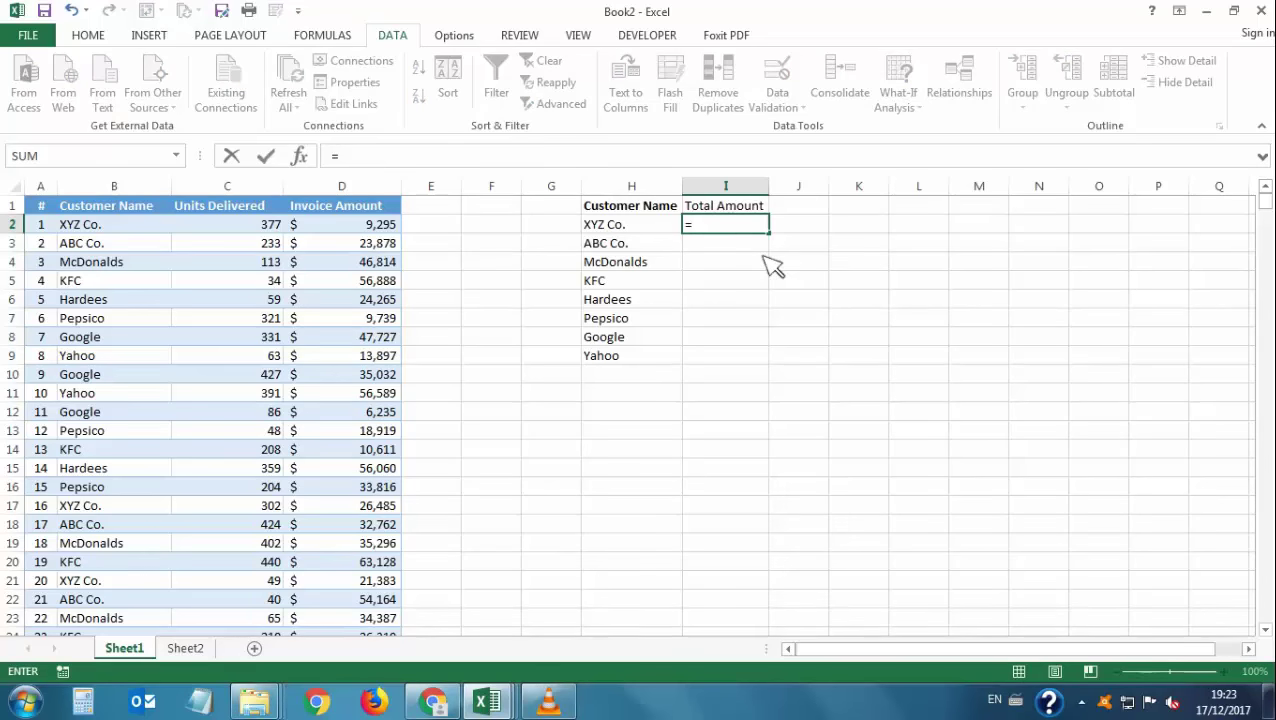
pyautogui.write('i')
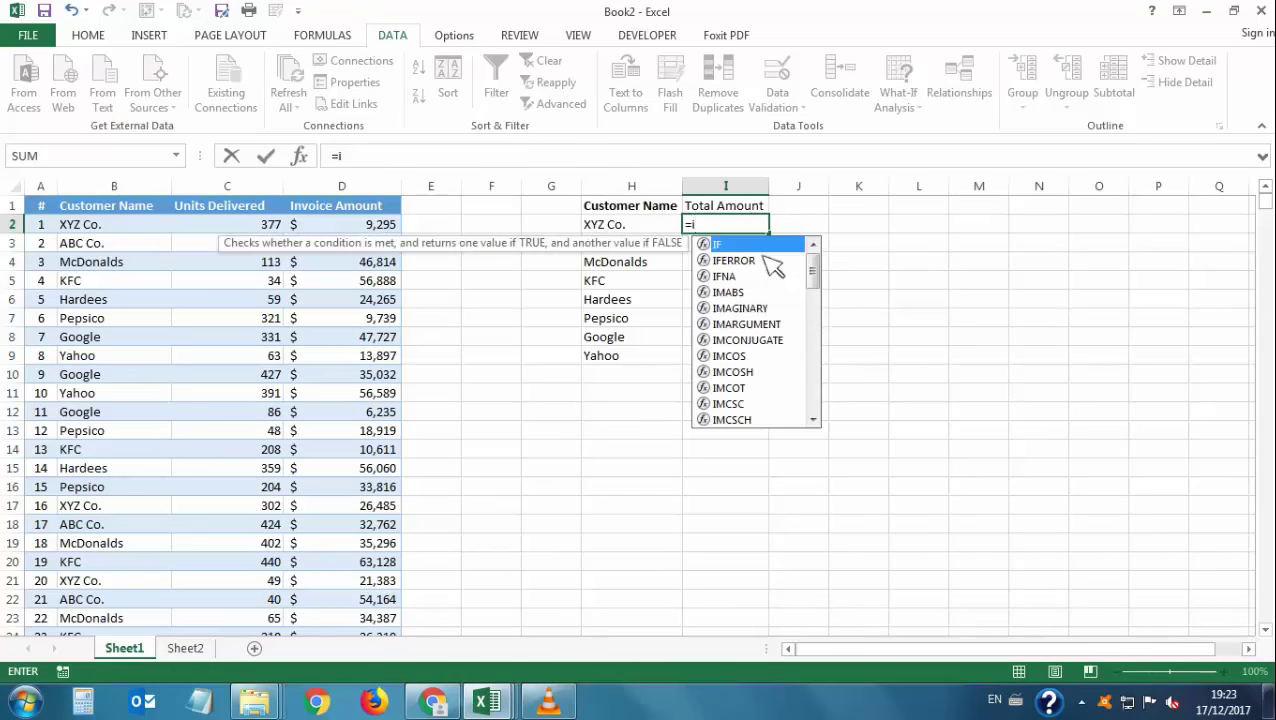
pyautogui.press('BackSpace')
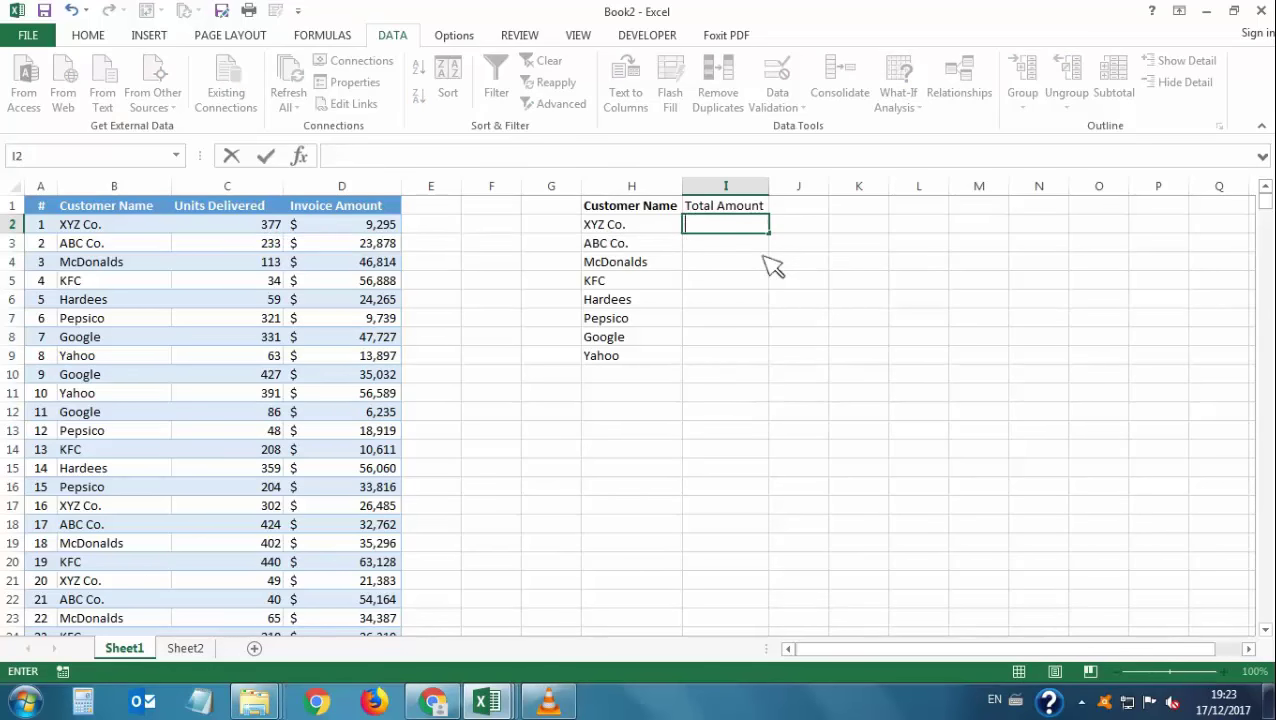
pyautogui.write('=sumif')
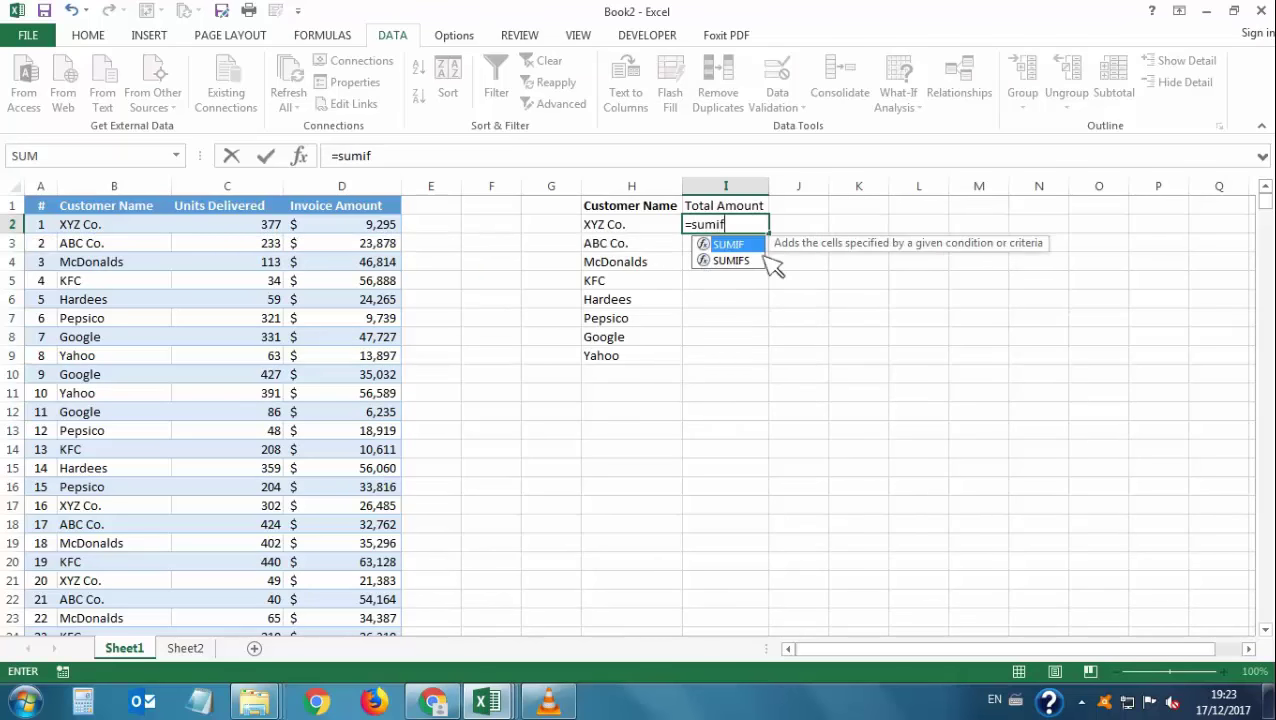
pyautogui.write('(')
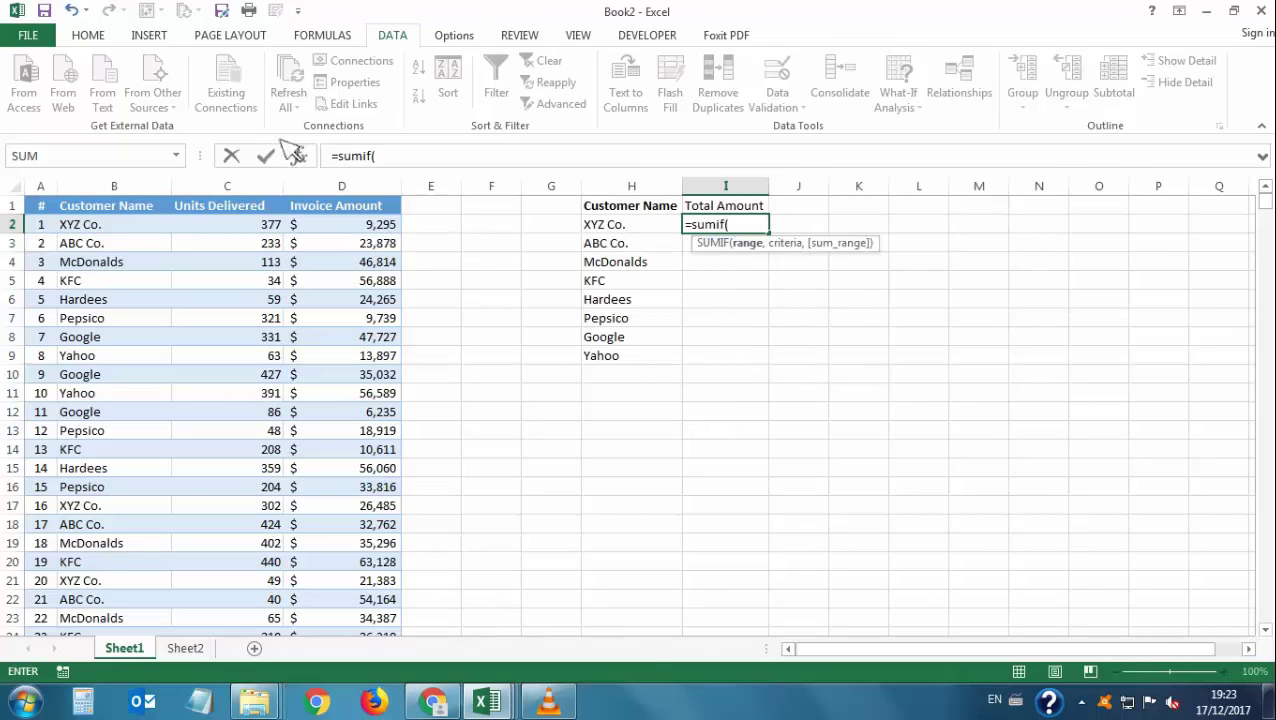
pyautogui.click(307, 160)
pyautogui.moveTo(840, 176); pyautogui.dragTo(885, 271)
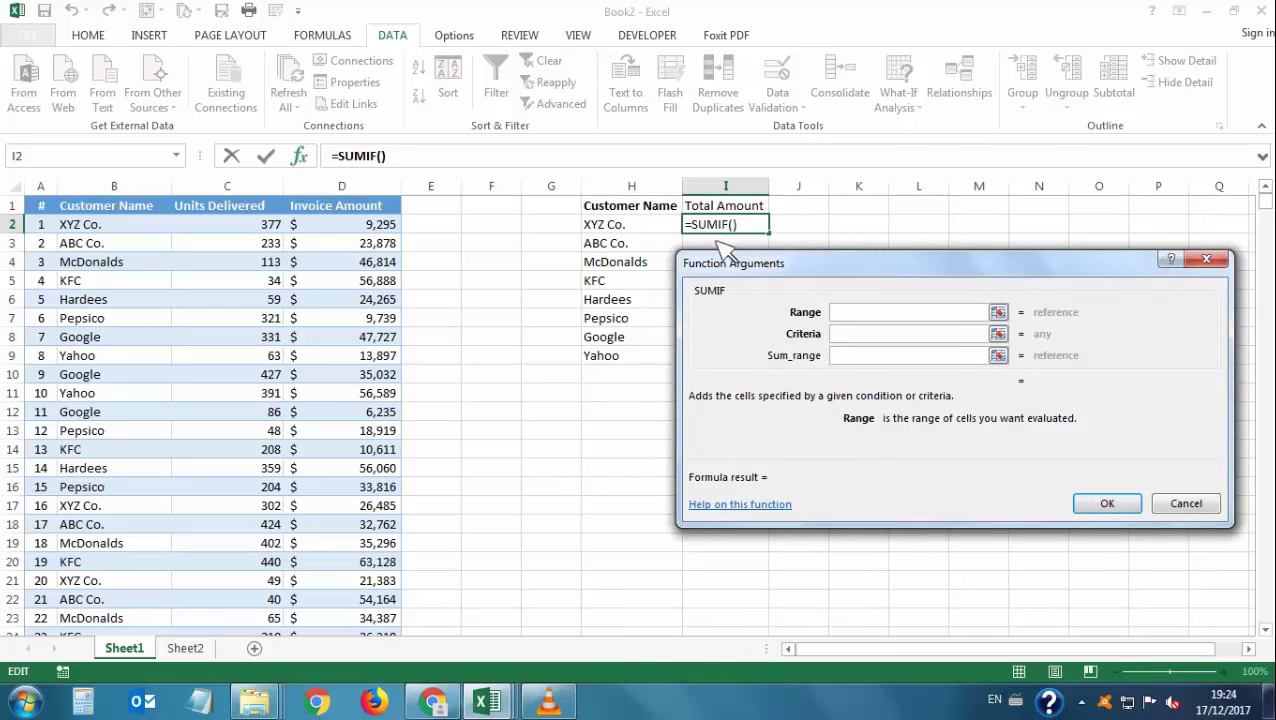
# Set the SUMIF range to the table's whole Customer Name column and the criteria to cell H2.
pyautogui.click(998, 313)
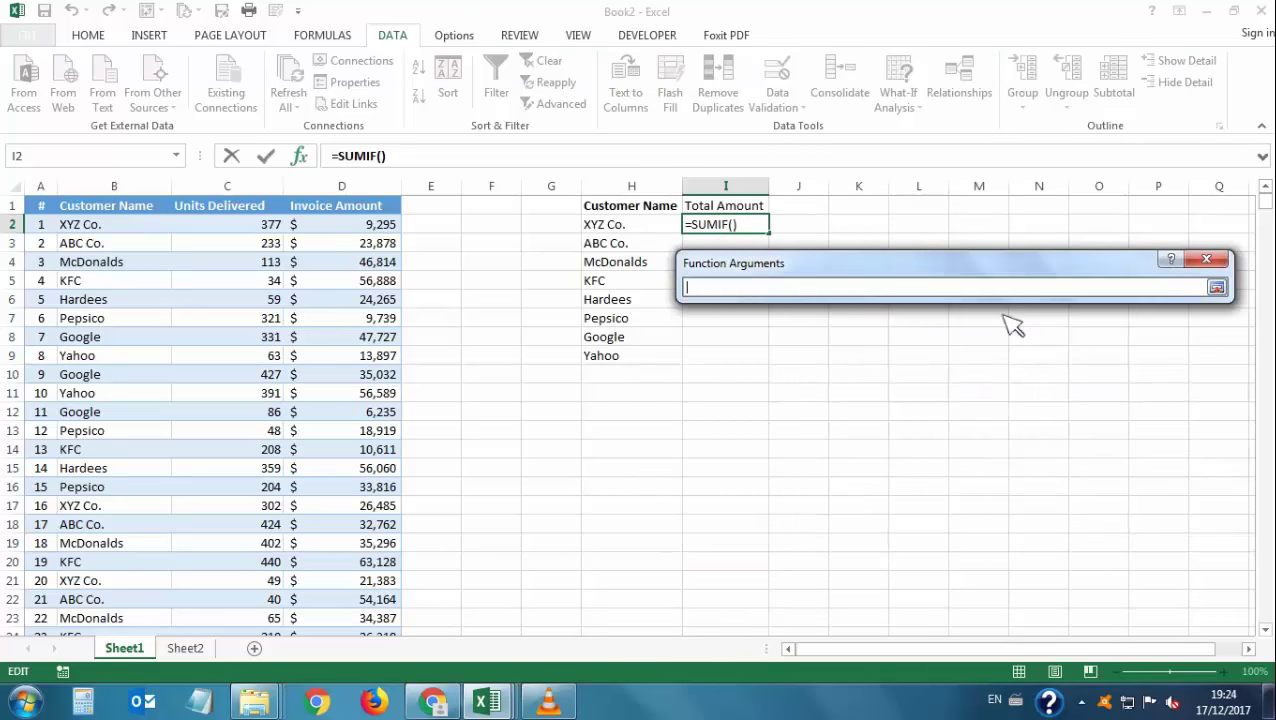
pyautogui.click(124, 232)
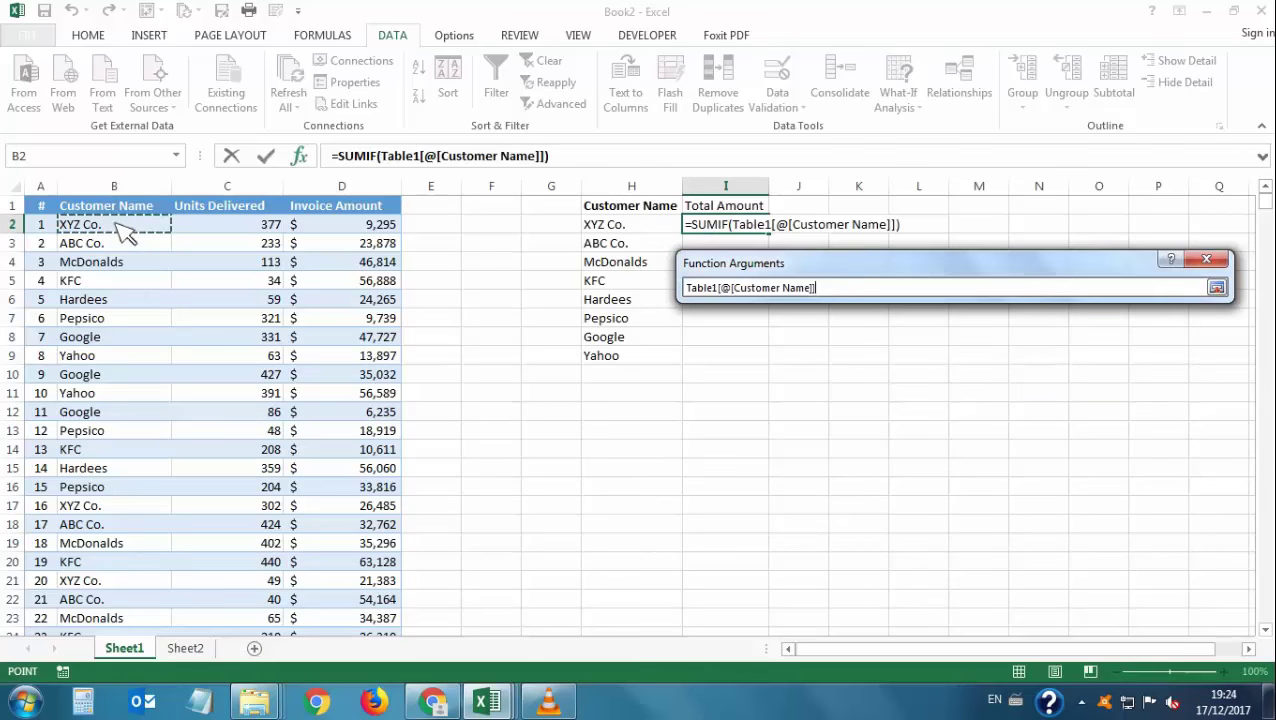
pyautogui.hotkey('ctrl', 'shift', 'Down')
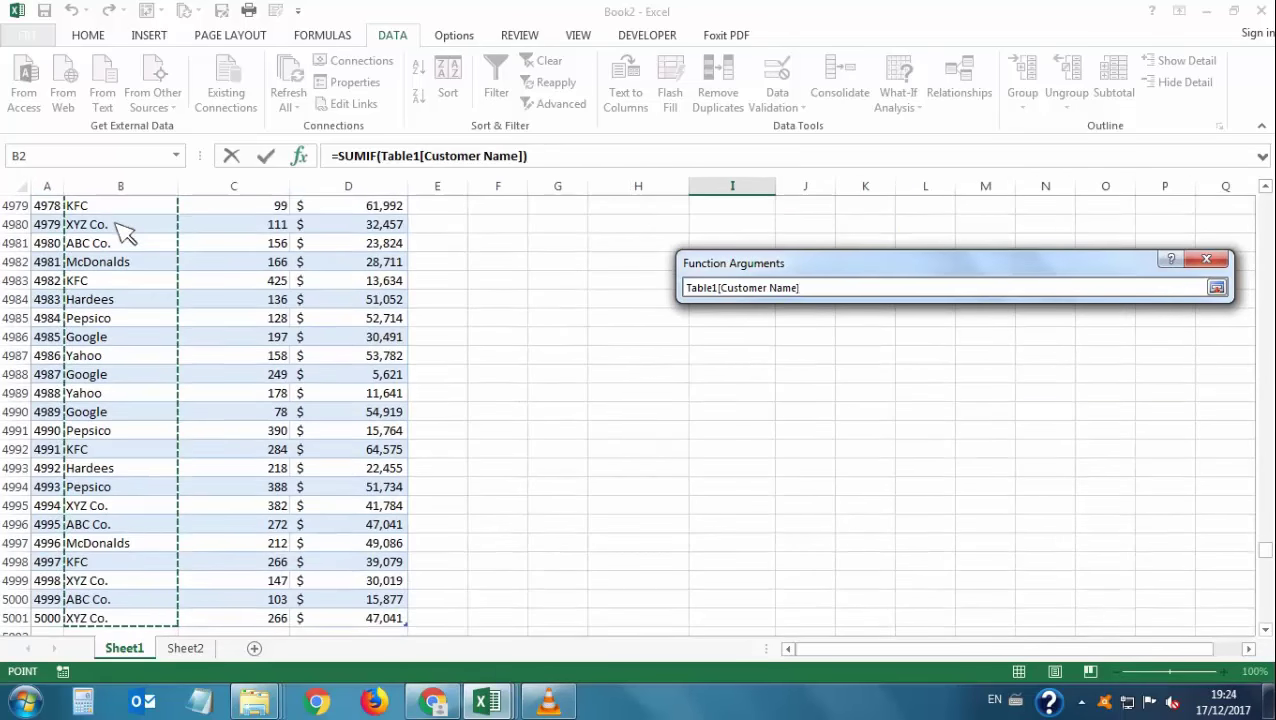
pyautogui.press('Return')
pyautogui.click(998, 334)
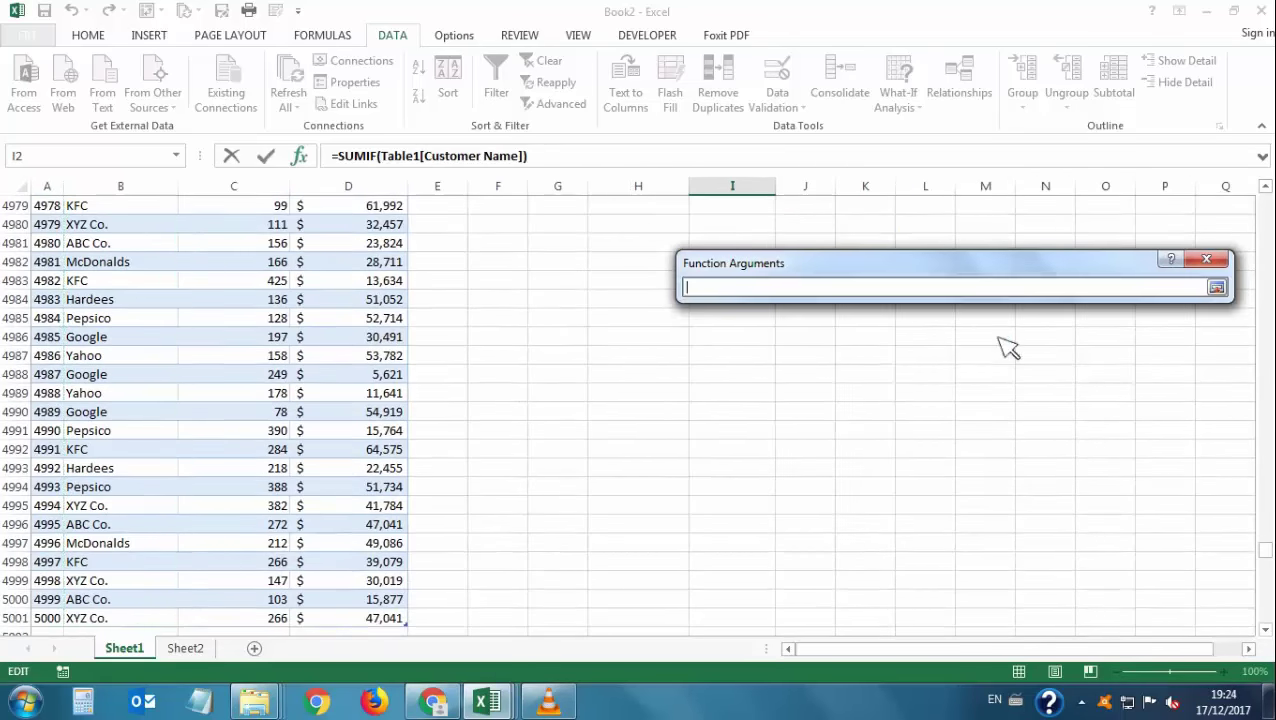
pyautogui.moveTo(1268, 557); pyautogui.dragTo(1266, 200)
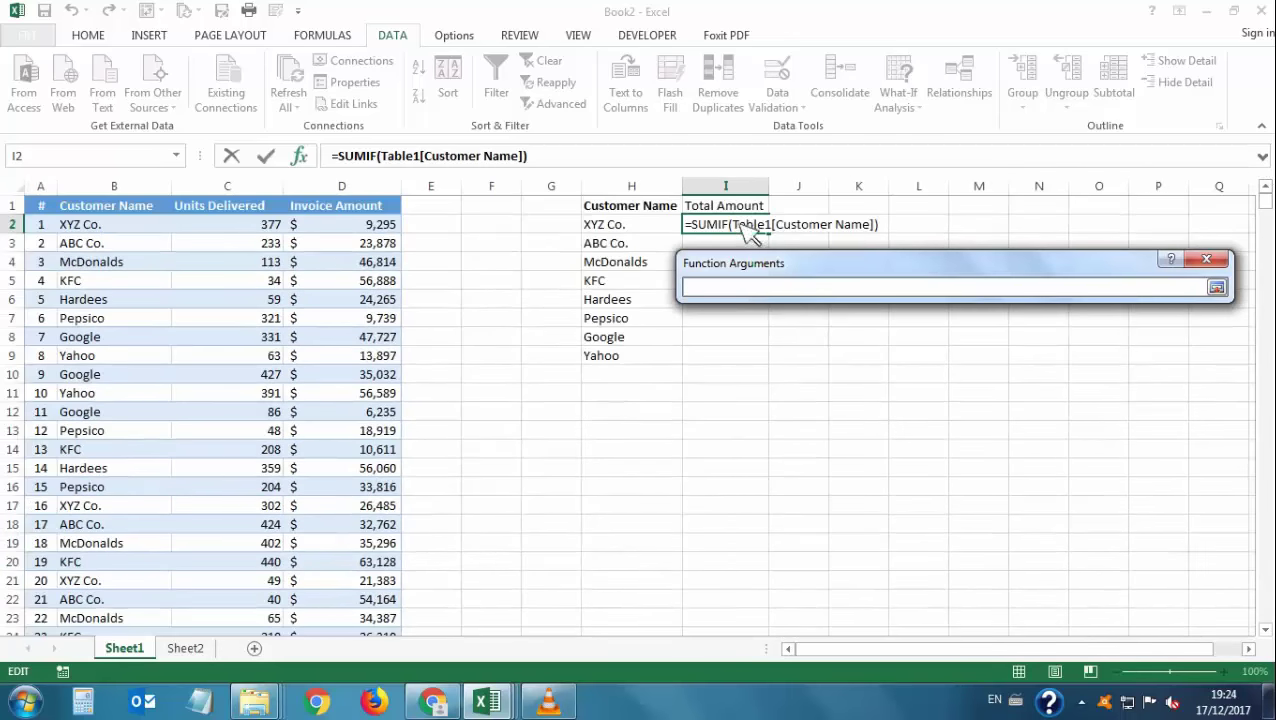
pyautogui.click(620, 229)
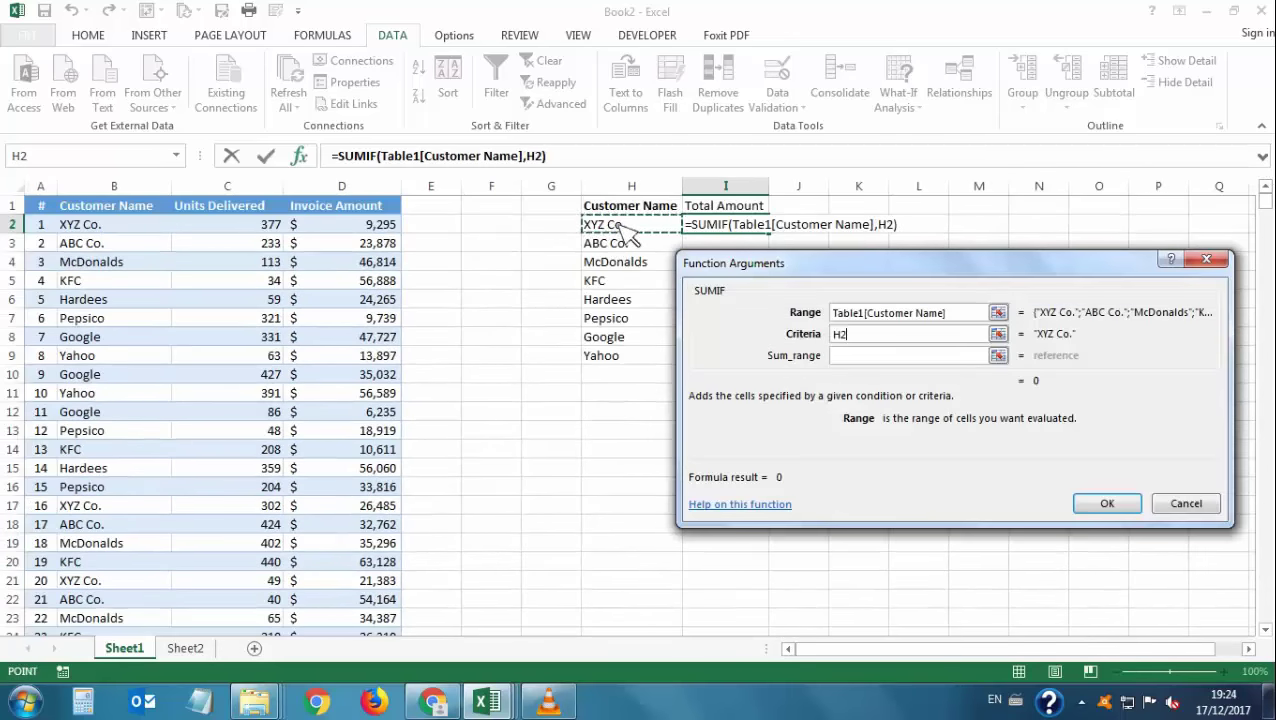
# Set the SUMIF sum range to the table's whole Invoice Amount column and complete the formula.
pyautogui.click(998, 356)
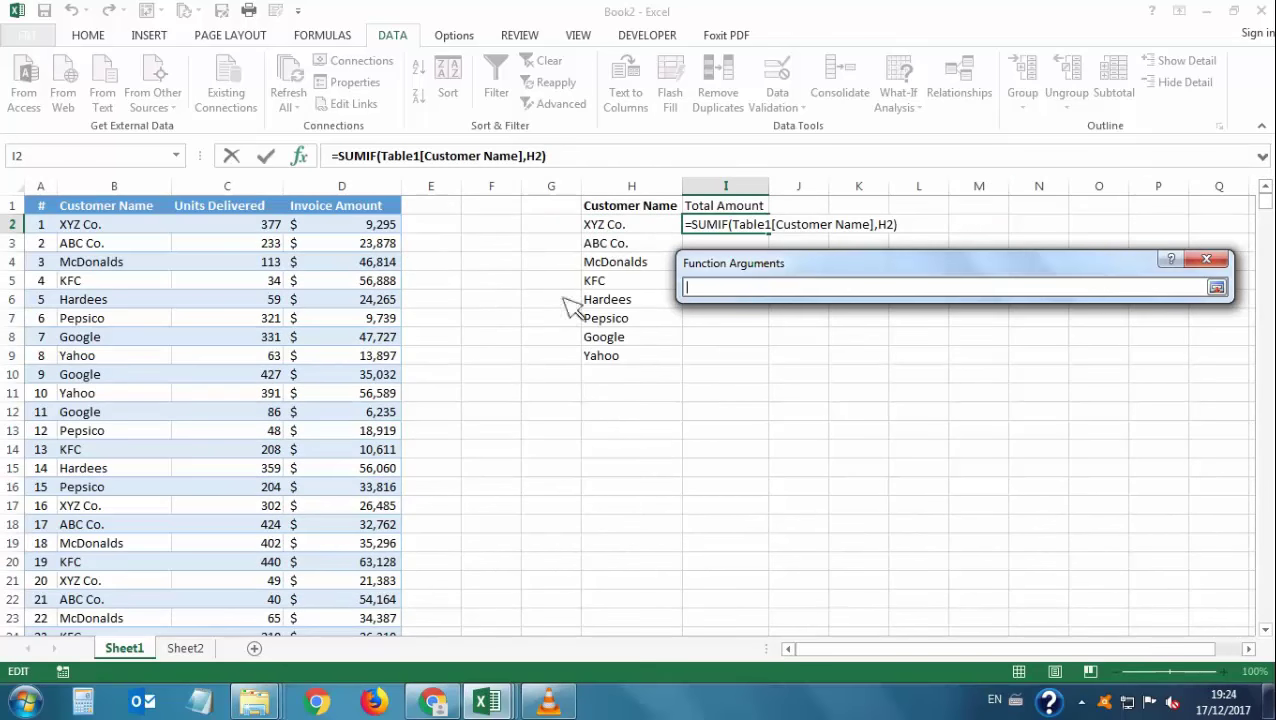
pyautogui.click(396, 231)
pyautogui.hotkey('ctrl', 'shift', 'Down')
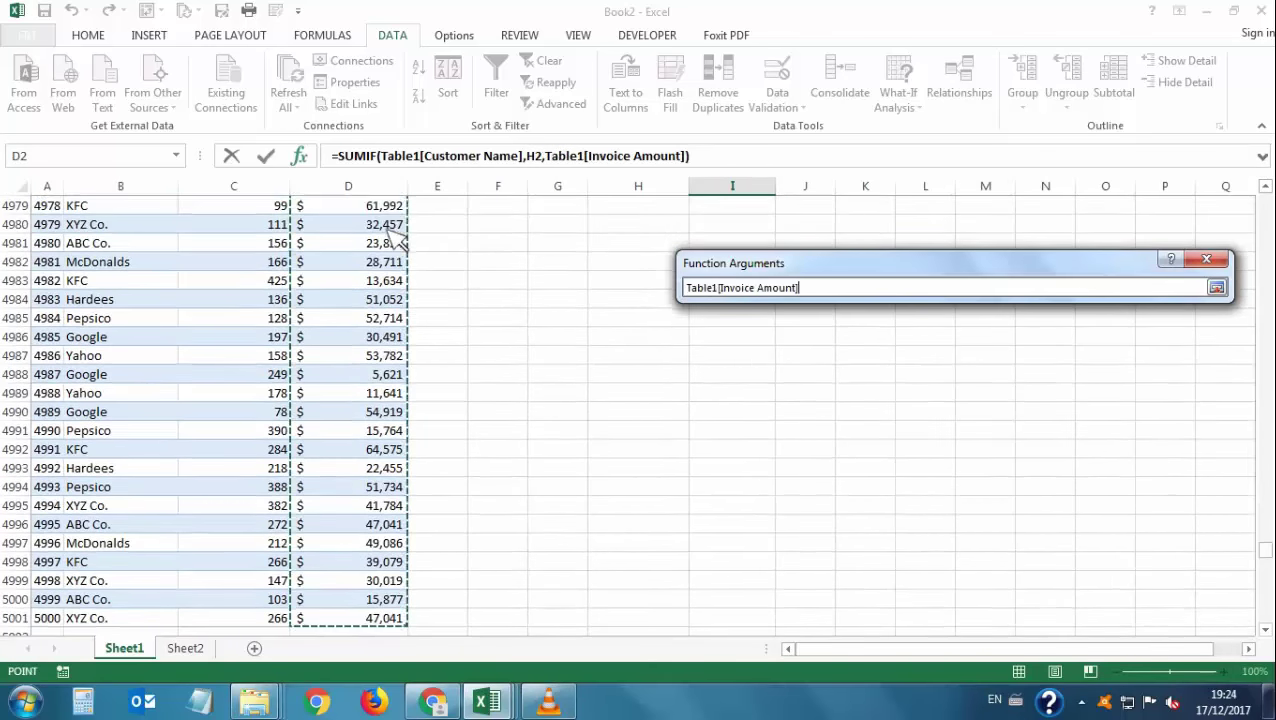
pyautogui.press('Return')
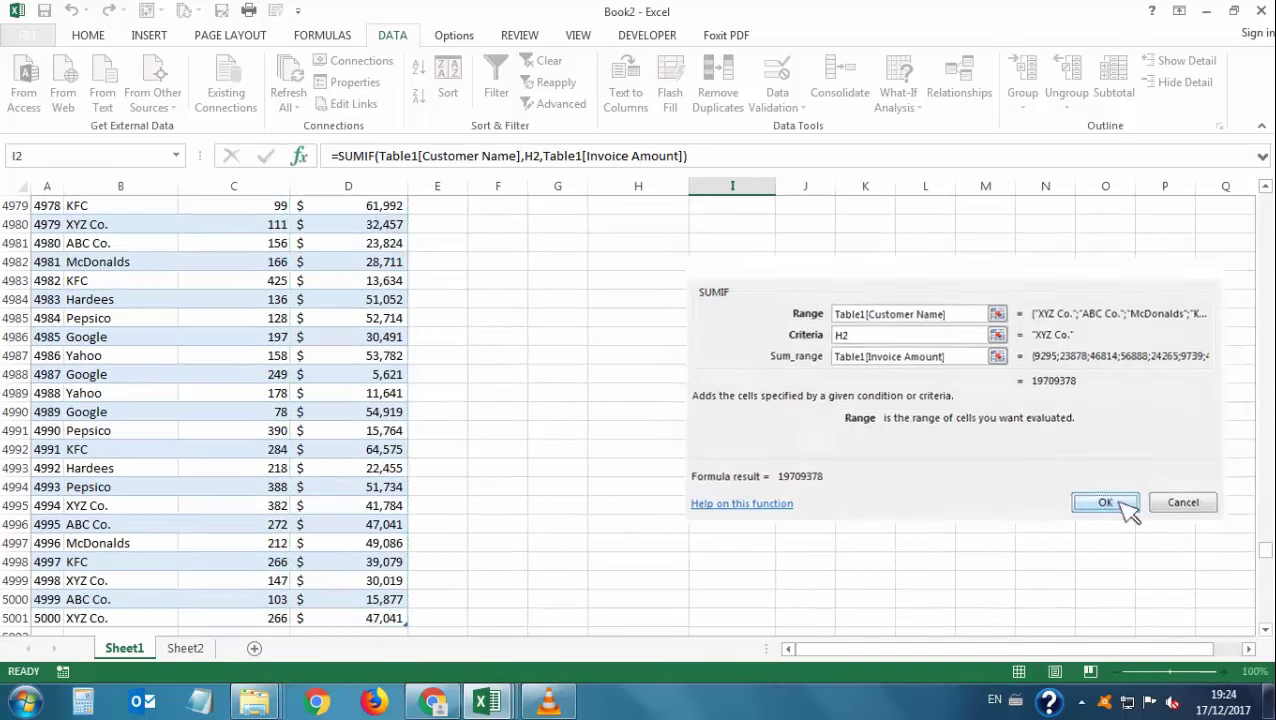
pyautogui.click(1108, 504)
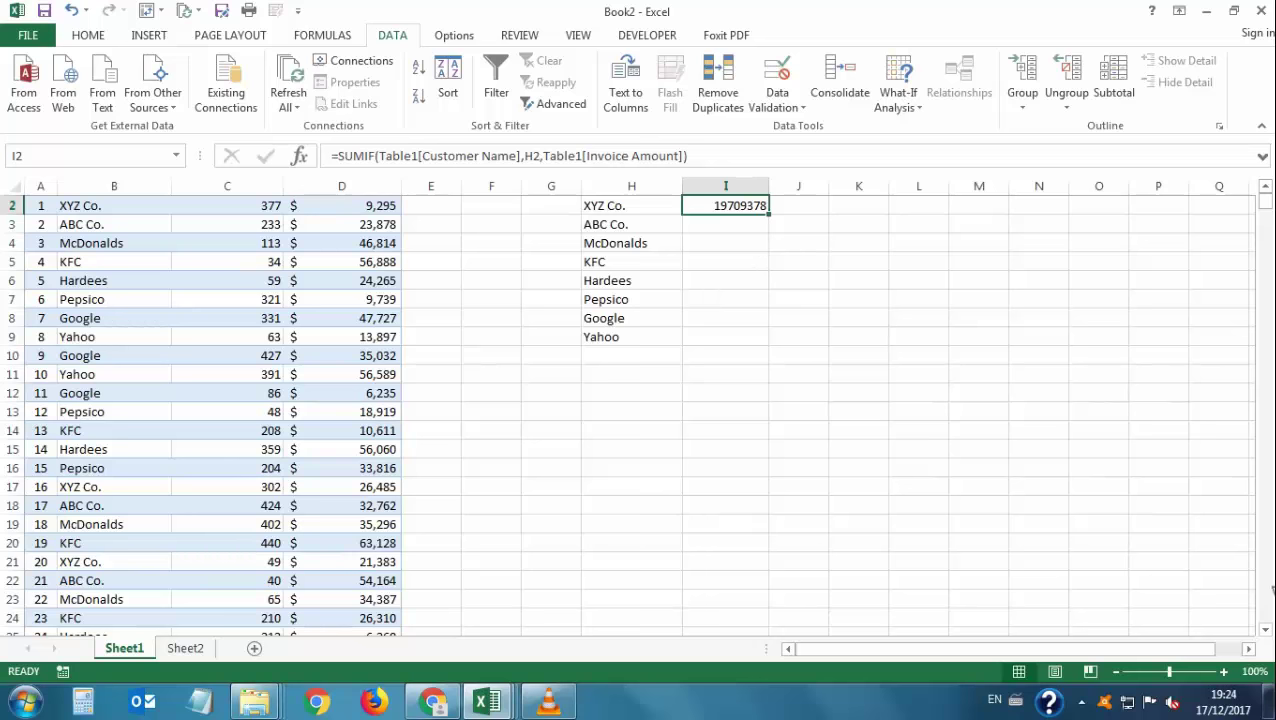
# Fill the SUMIF formula from I2 down to I9 and check the references of the copy in I3.
pyautogui.click(1265, 187)
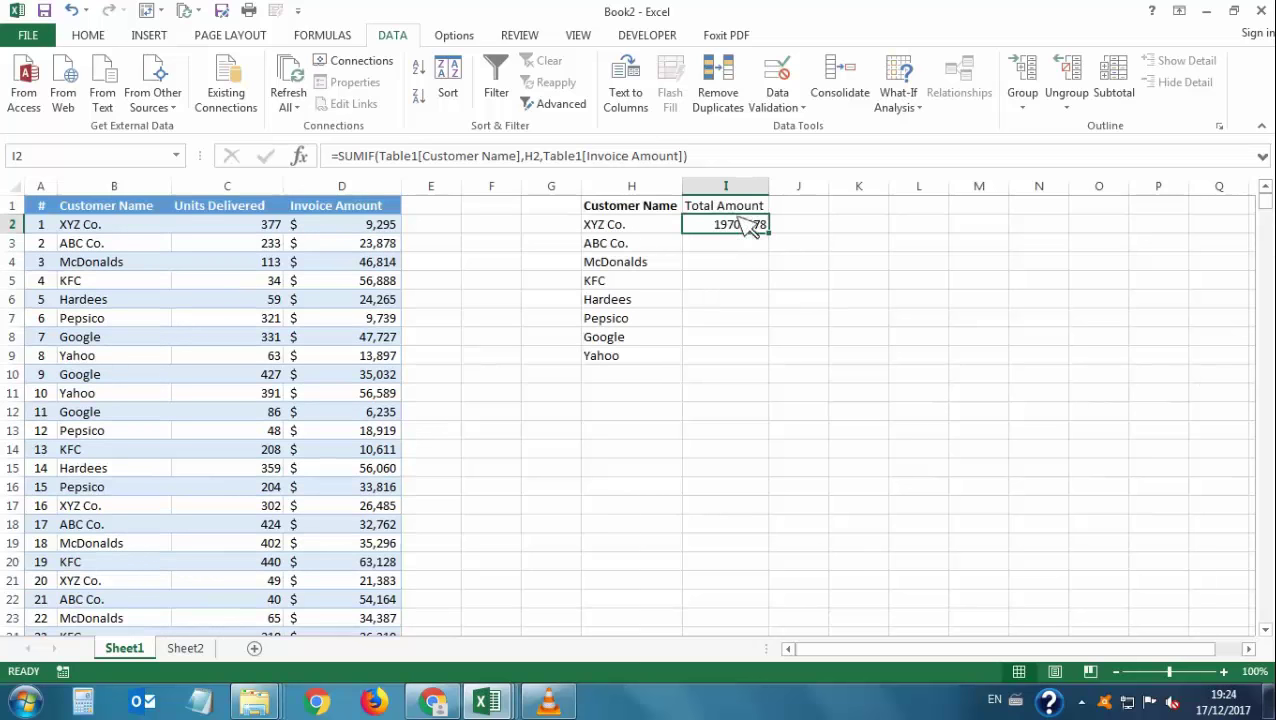
pyautogui.moveTo(740, 226); pyautogui.dragTo(774, 376)
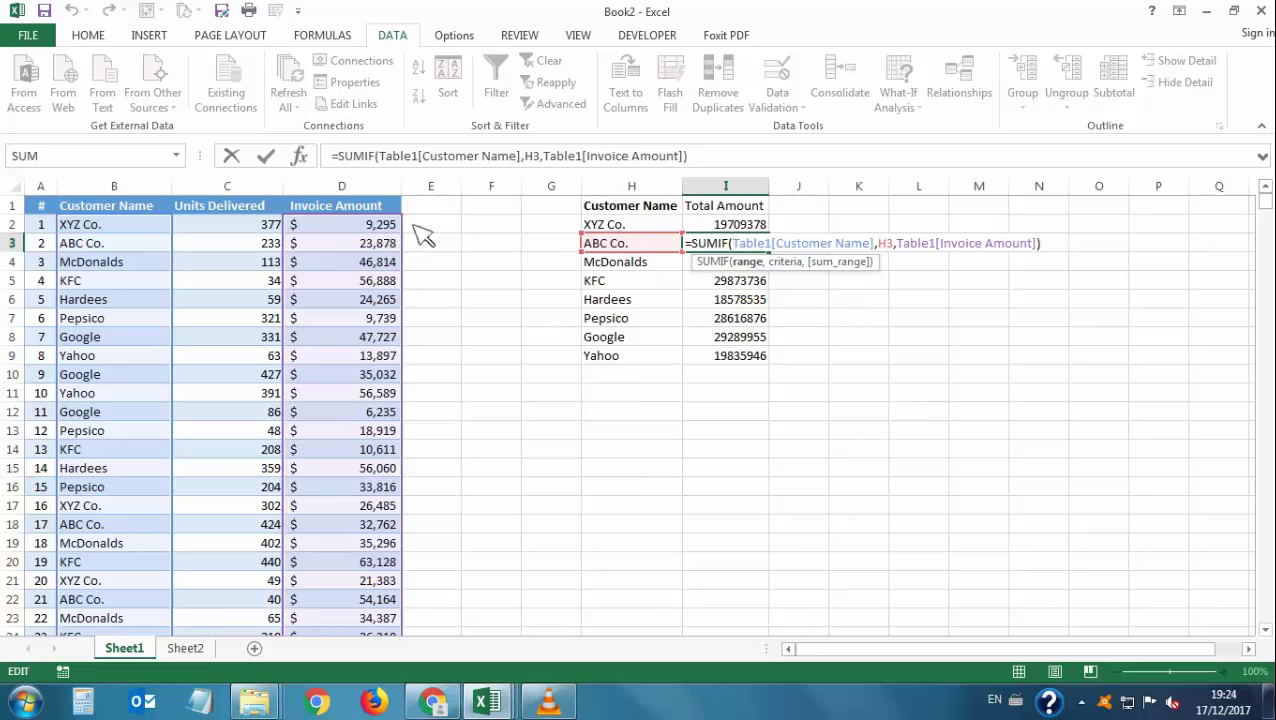
pyautogui.press('Return')
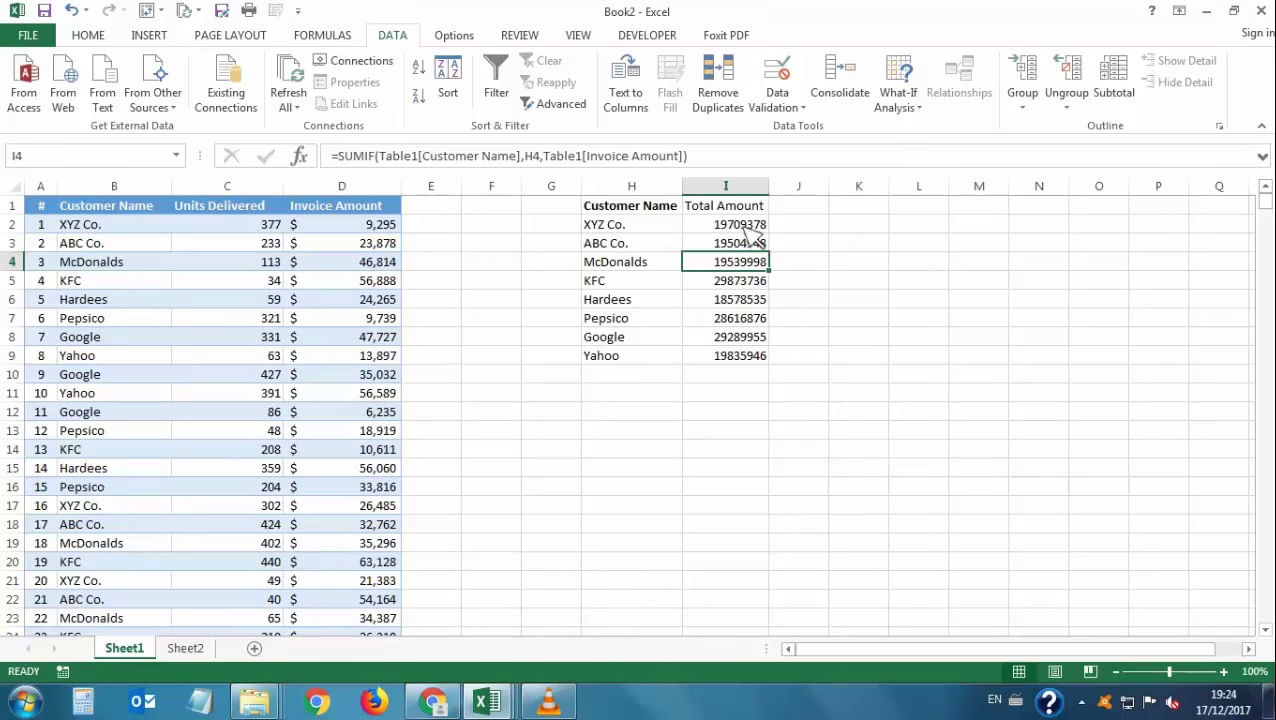
# Format the totals in I2:I9 as US dollar accounting values with no decimal places.
pyautogui.moveTo(745, 225); pyautogui.dragTo(755, 358)
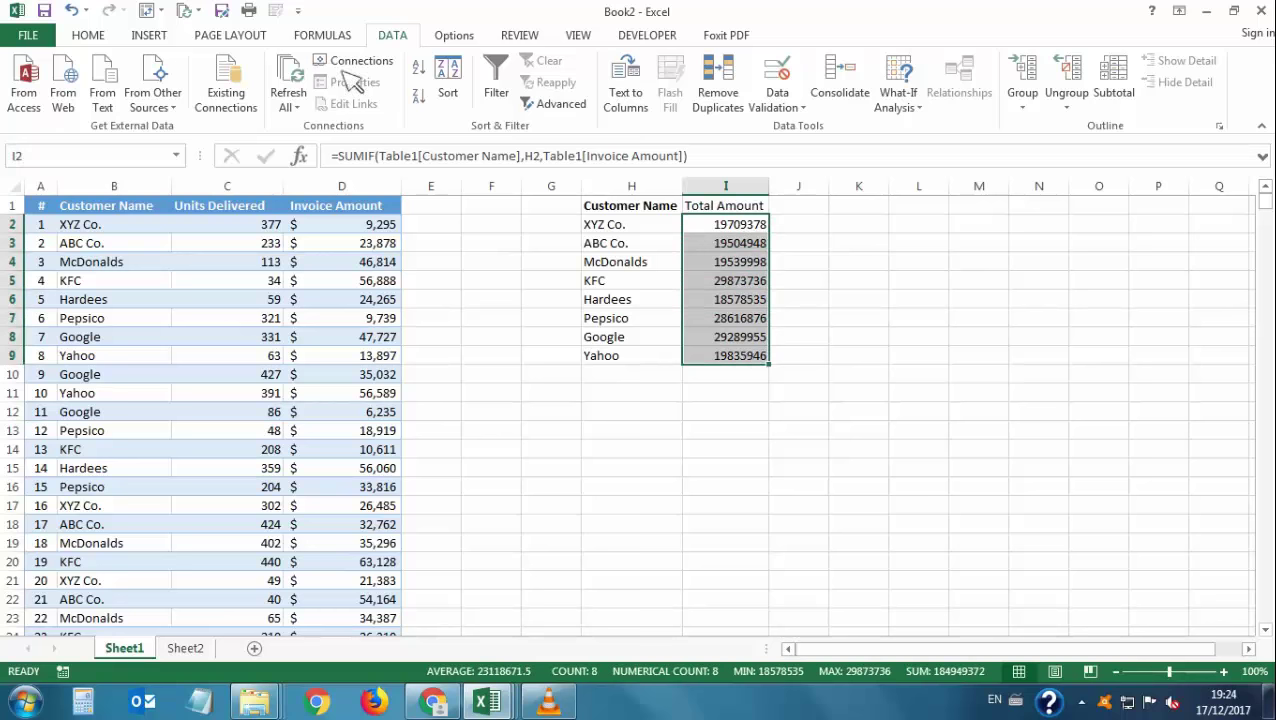
pyautogui.click(102, 36)
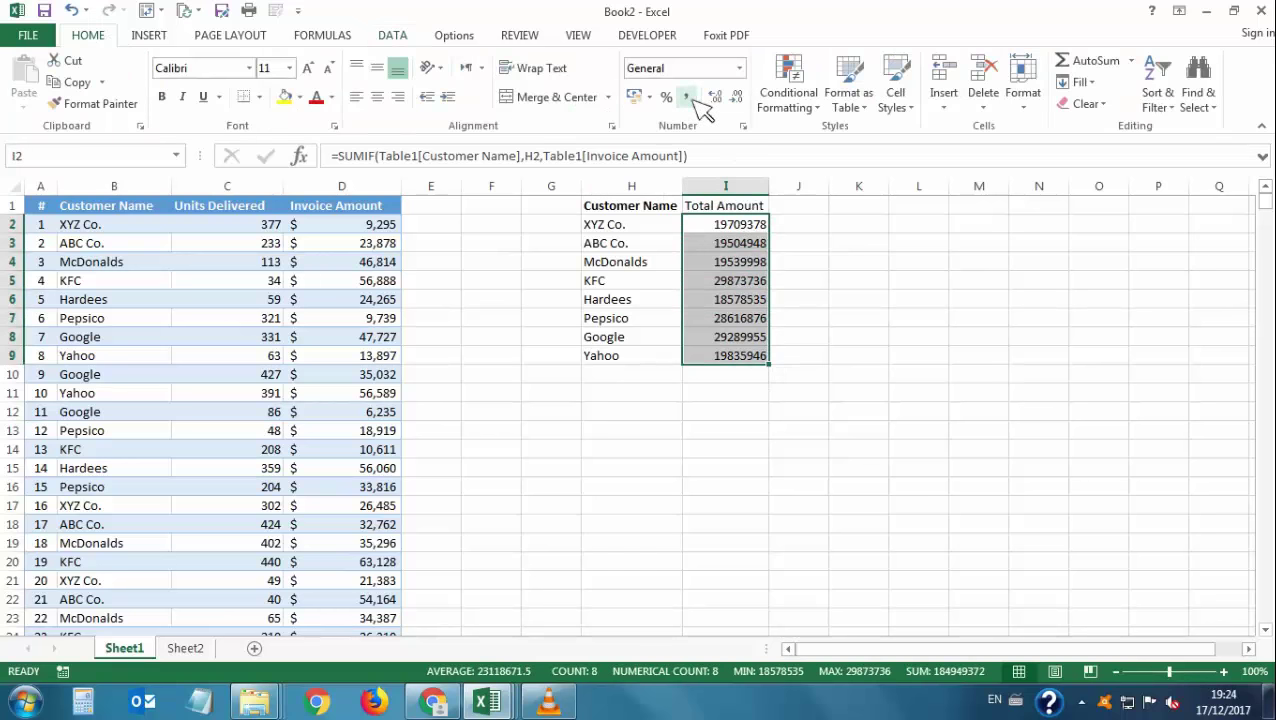
pyautogui.click(686, 96)
pyautogui.click(649, 97)
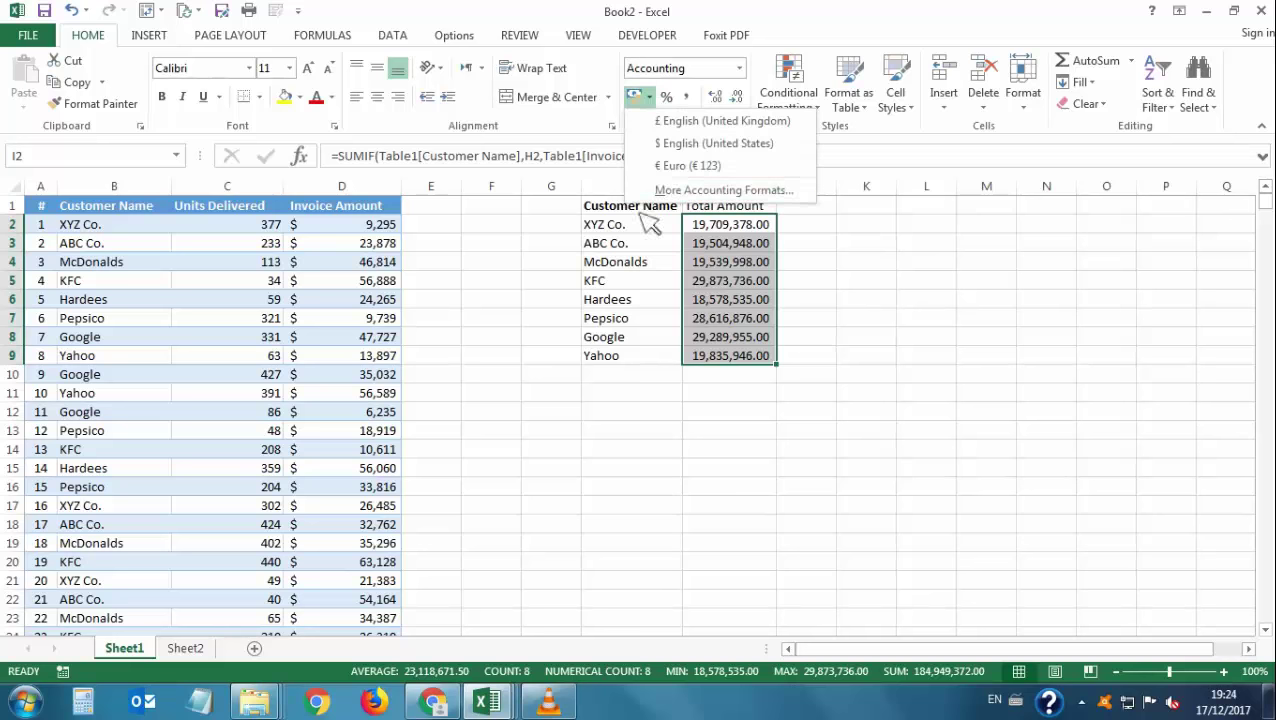
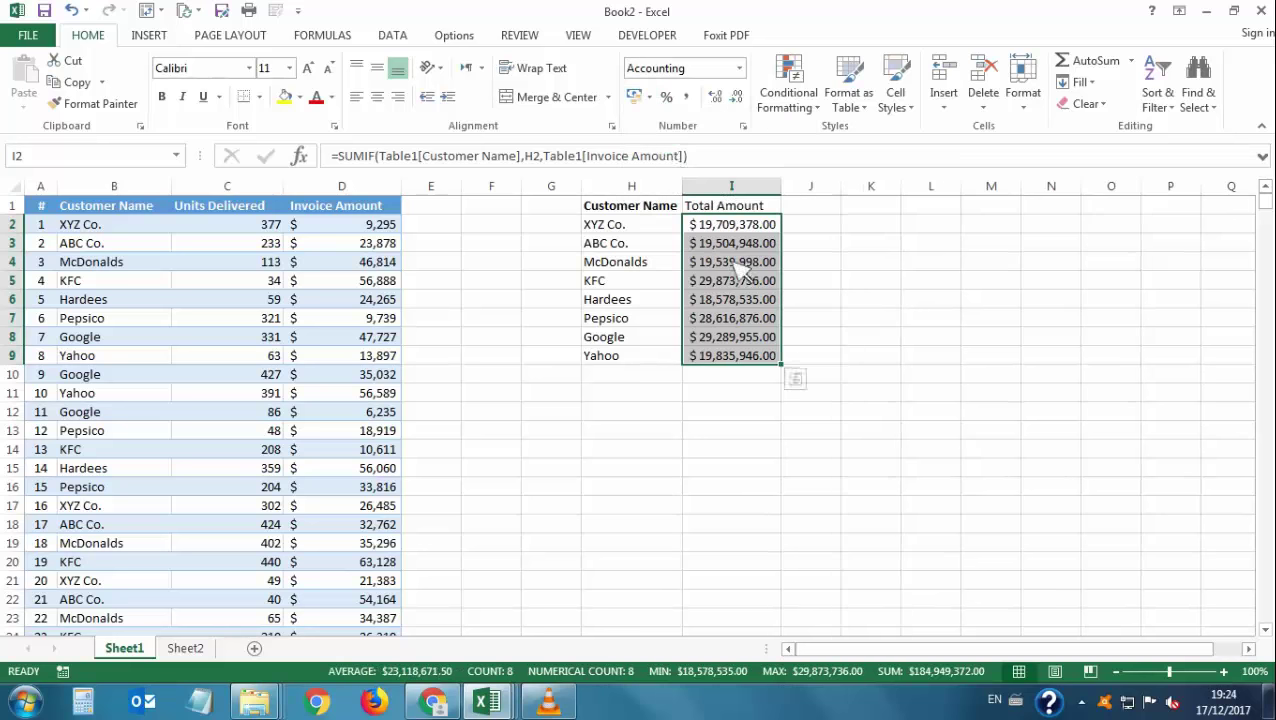
pyautogui.click(736, 96)
pyautogui.click(736, 96)
pyautogui.click(805, 262)
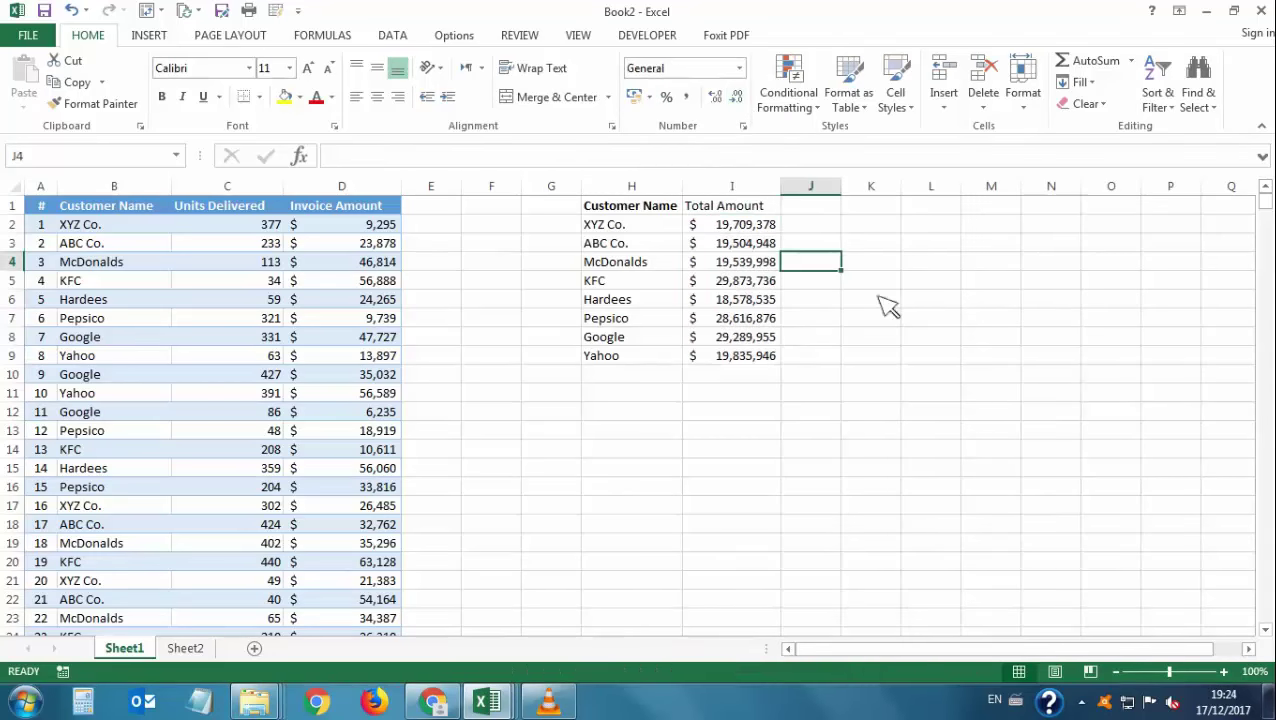
# Add the heading Count in J1 and fit column J to its content.
pyautogui.click(813, 211)
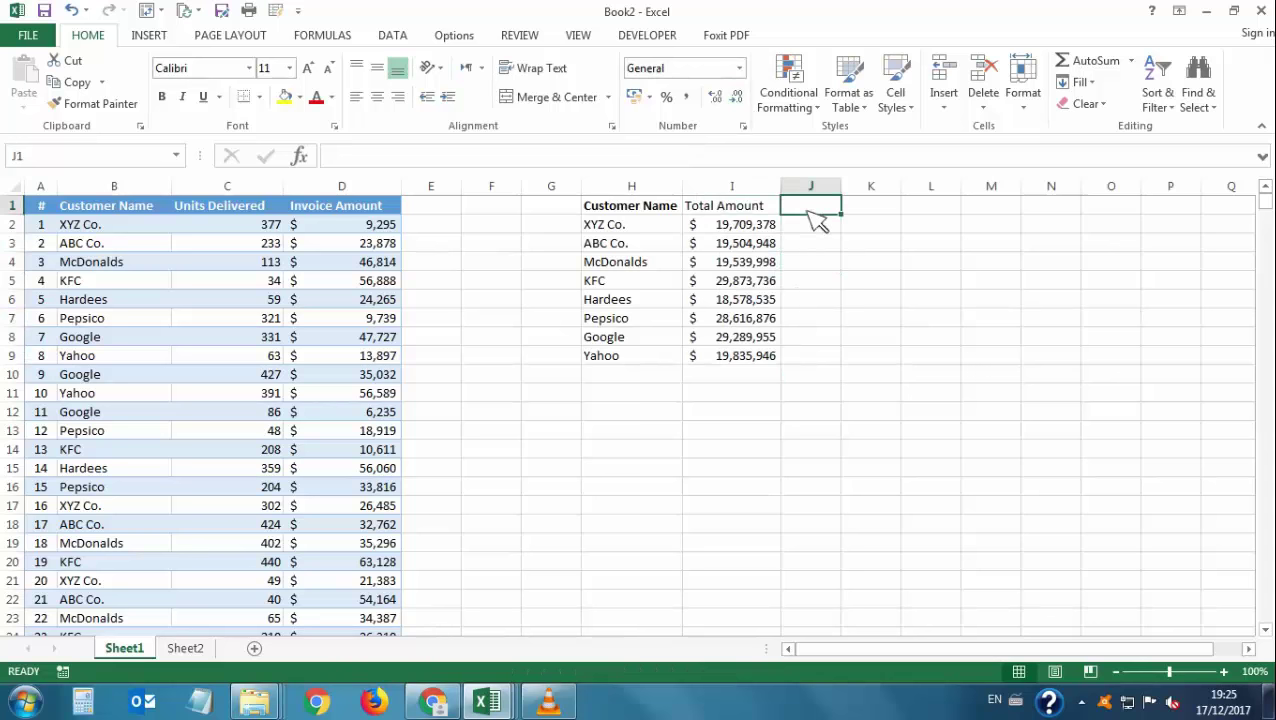
pyautogui.write('C')
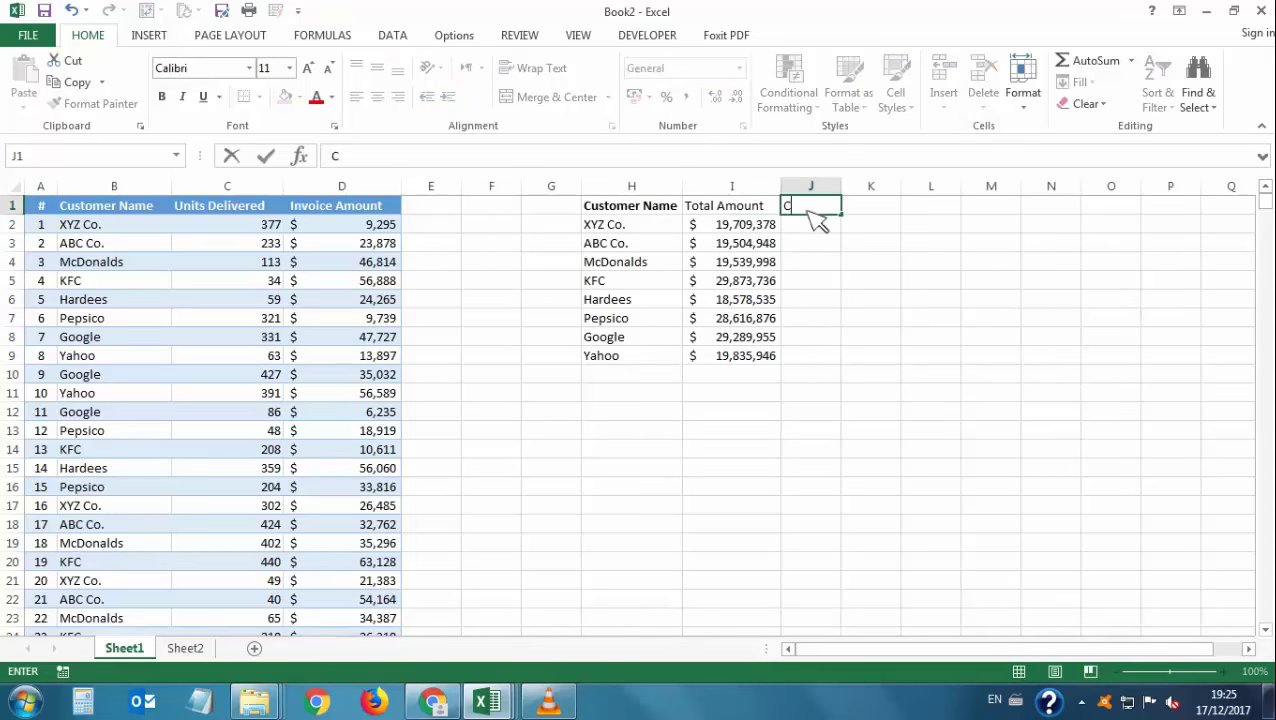
pyautogui.write('ount')
pyautogui.press('Tab')
pyautogui.click(810, 205)
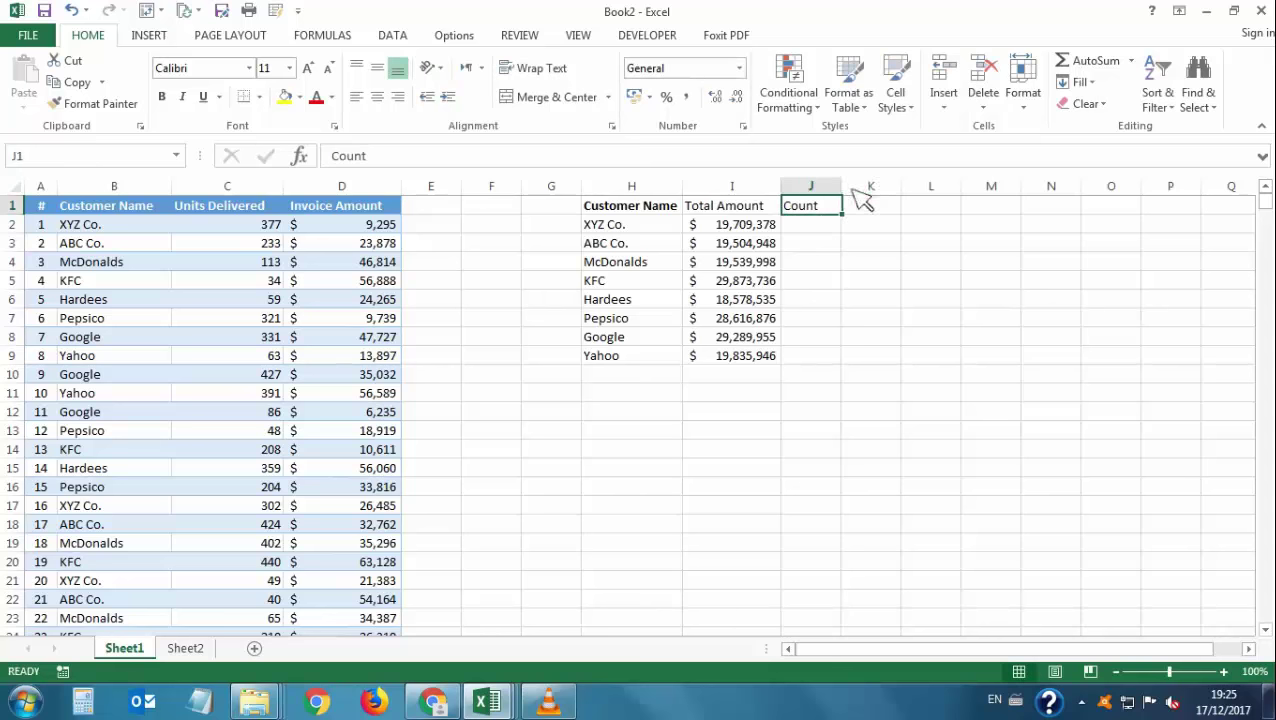
pyautogui.doubleClick(841, 186)
pyautogui.click(745, 300)
pyautogui.click(360, 224)
pyautogui.click(342, 243)
pyautogui.click(350, 302)
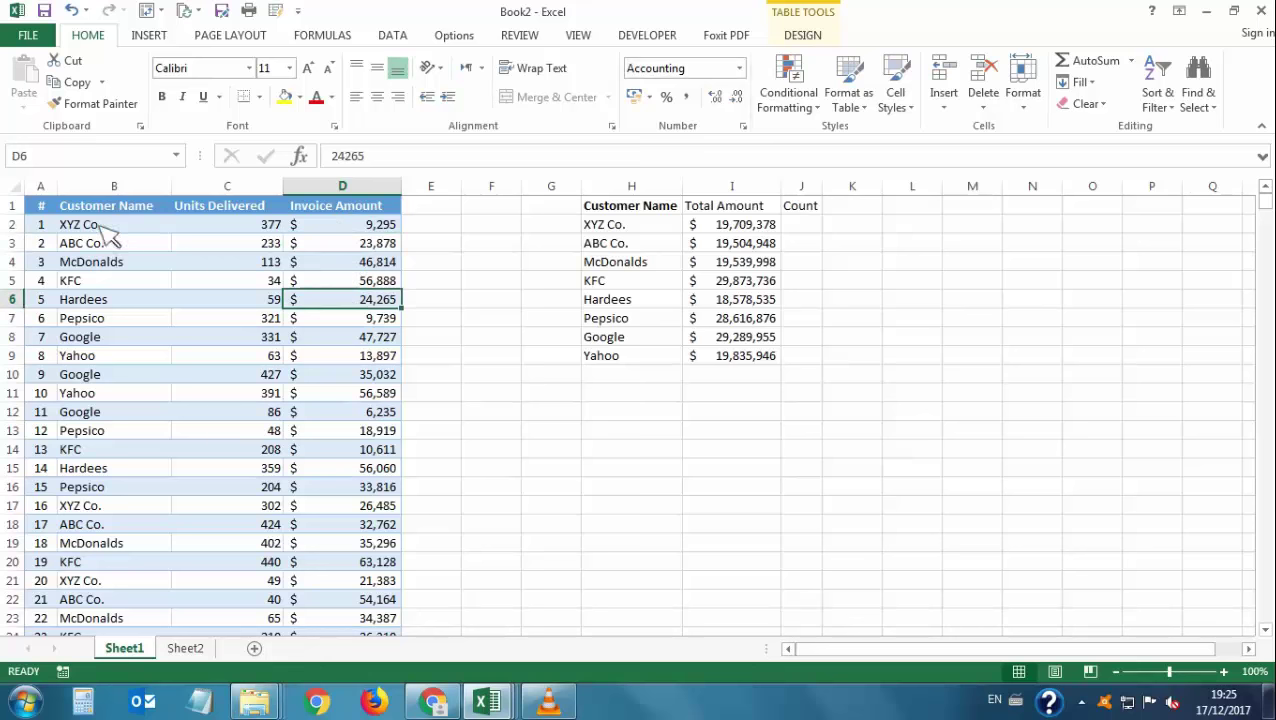
pyautogui.click(32, 230)
pyautogui.keyDown('shift'); pyautogui.click(40, 247); pyautogui.keyUp('shift')
pyautogui.moveTo(14, 270); pyautogui.dragTo(14, 270)
pyautogui.click(165, 299)
pyautogui.moveTo(365, 225); pyautogui.dragTo(393, 353)
pyautogui.click(370, 281)
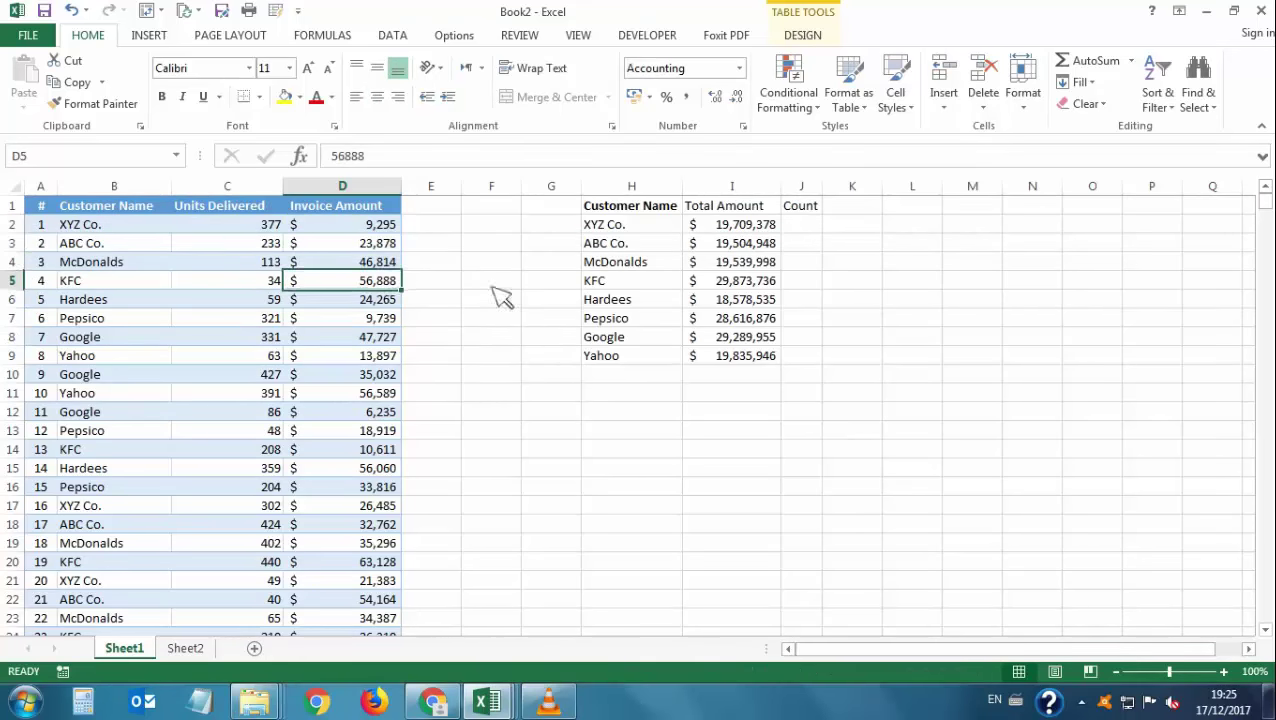
# Start a COUNTIF formula in J2 with the table's whole Customer Name column as its range.
pyautogui.click(815, 224)
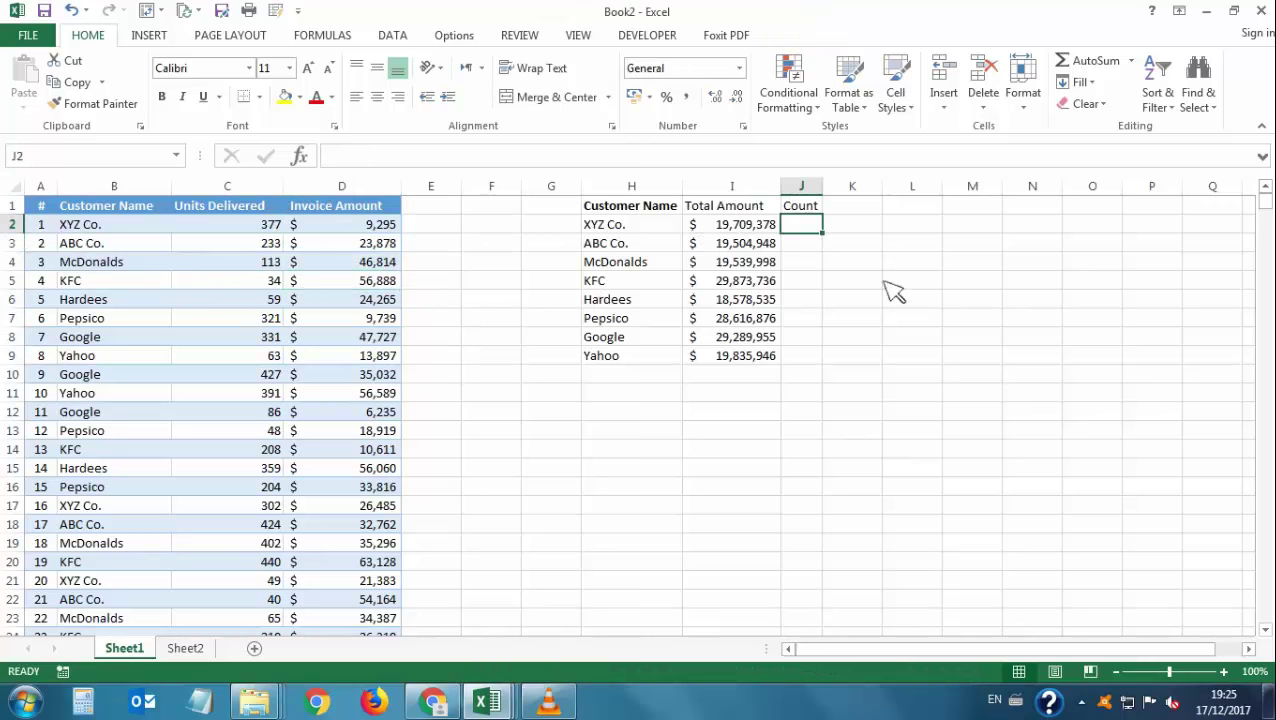
pyautogui.write('=coun')
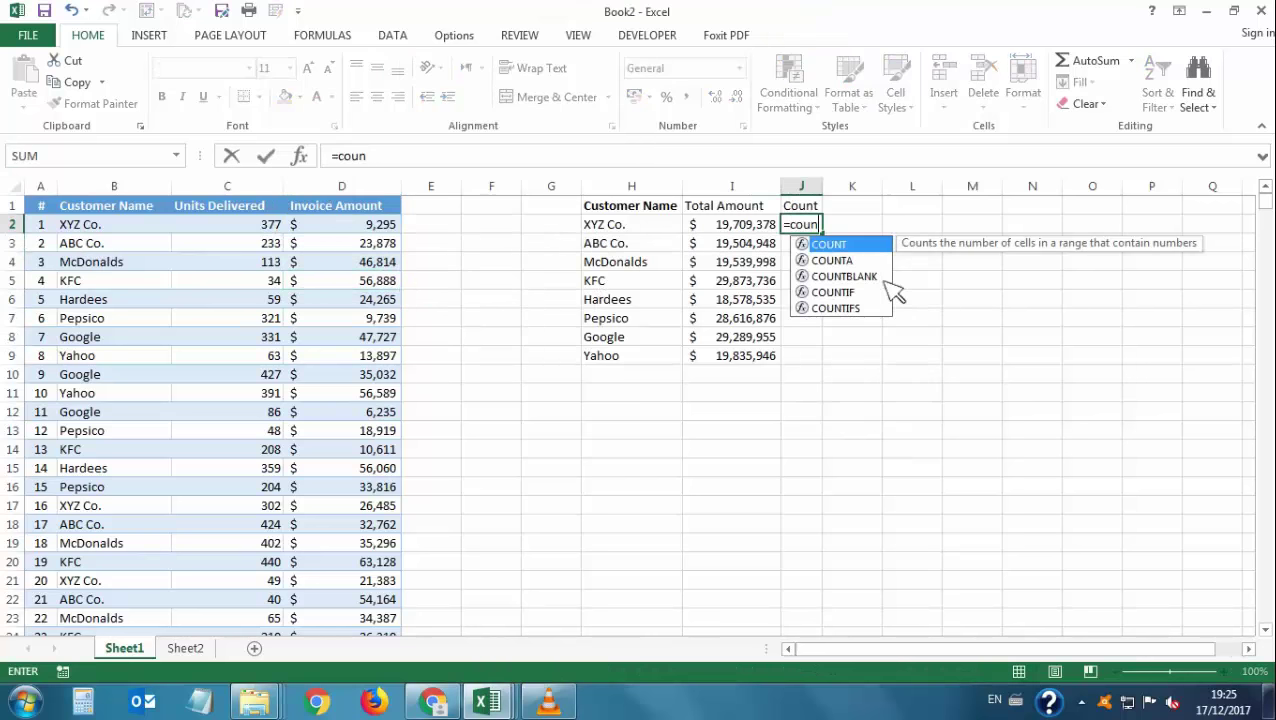
pyautogui.write('tif(')
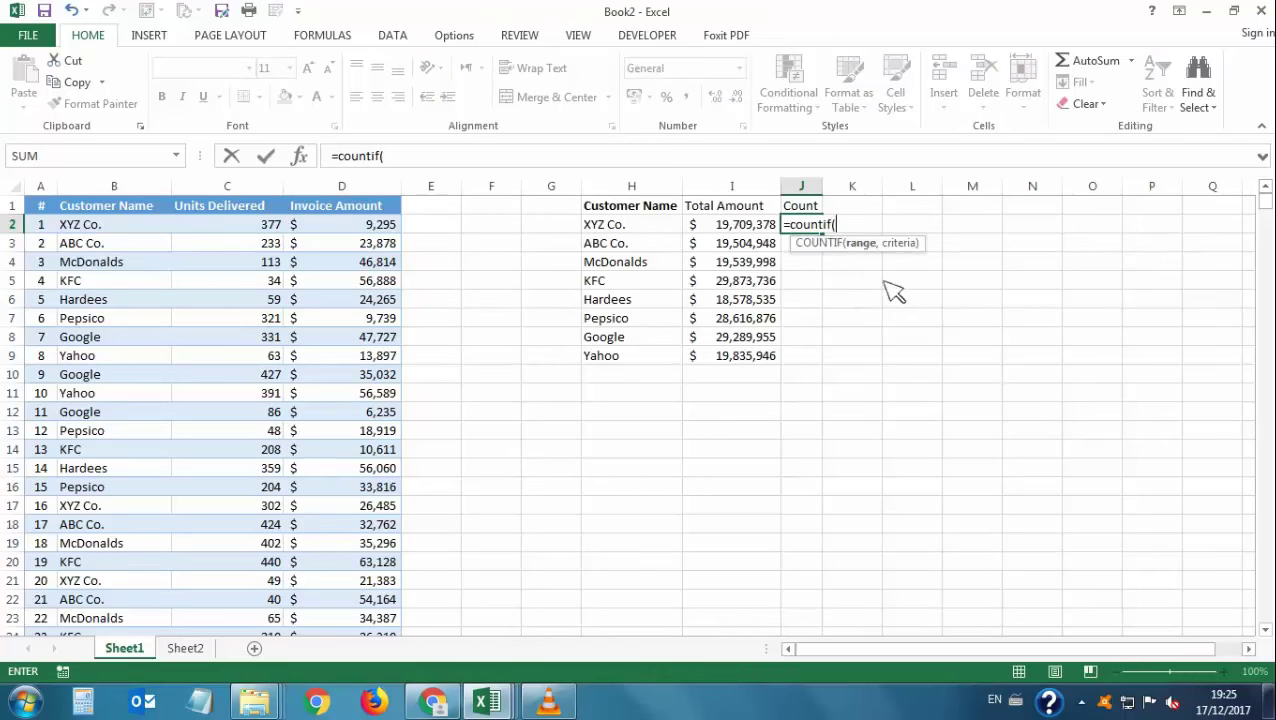
pyautogui.click(299, 157)
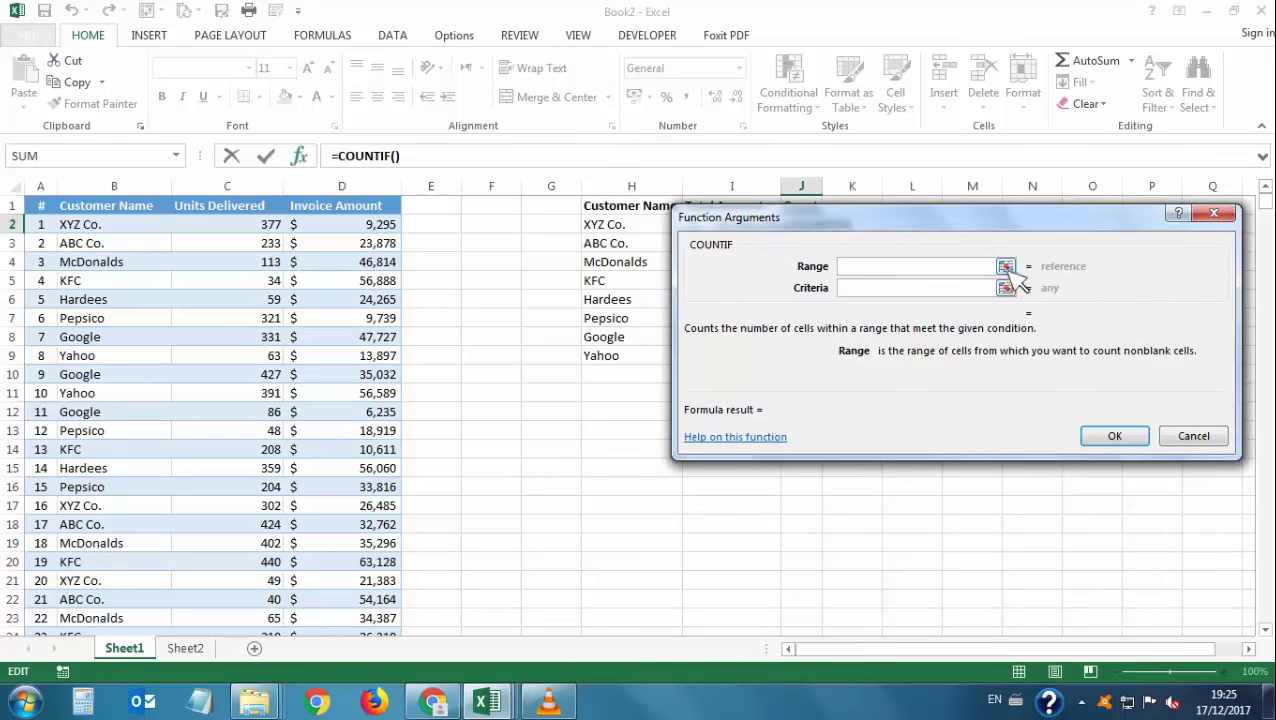
pyautogui.click(1005, 267)
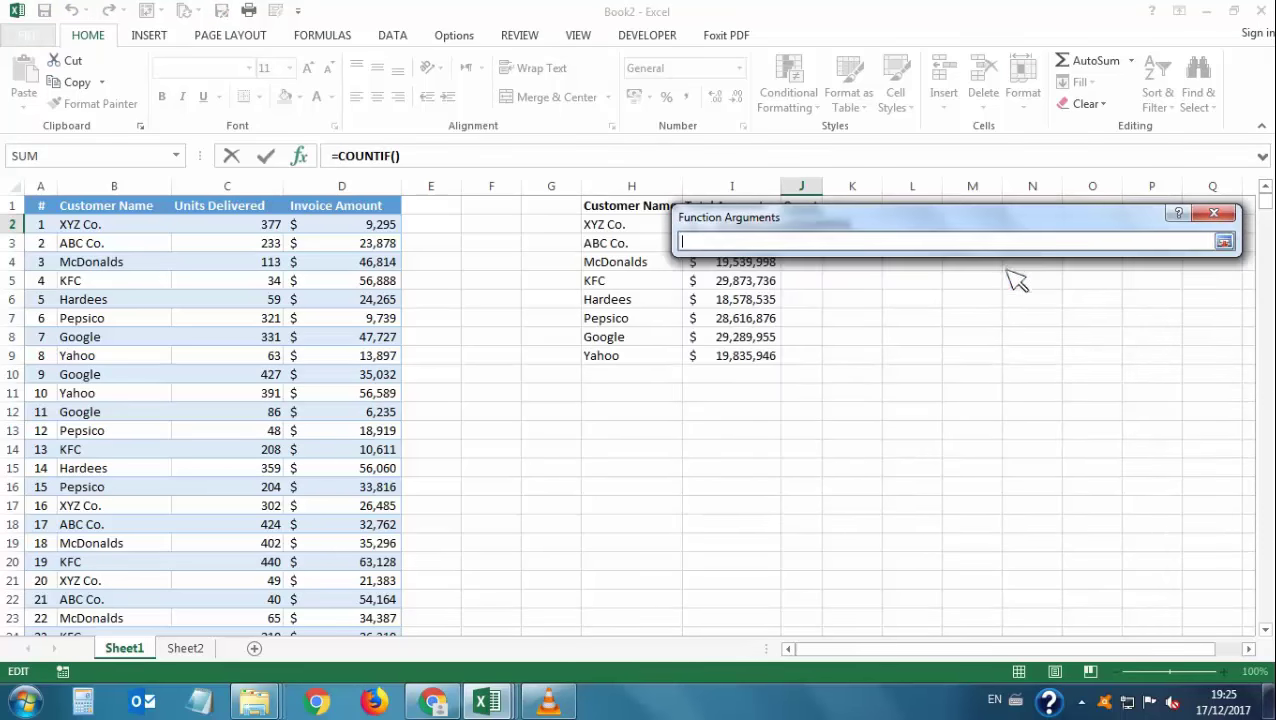
pyautogui.click(126, 230)
pyautogui.hotkey('ctrl', 'shift', 'Down')
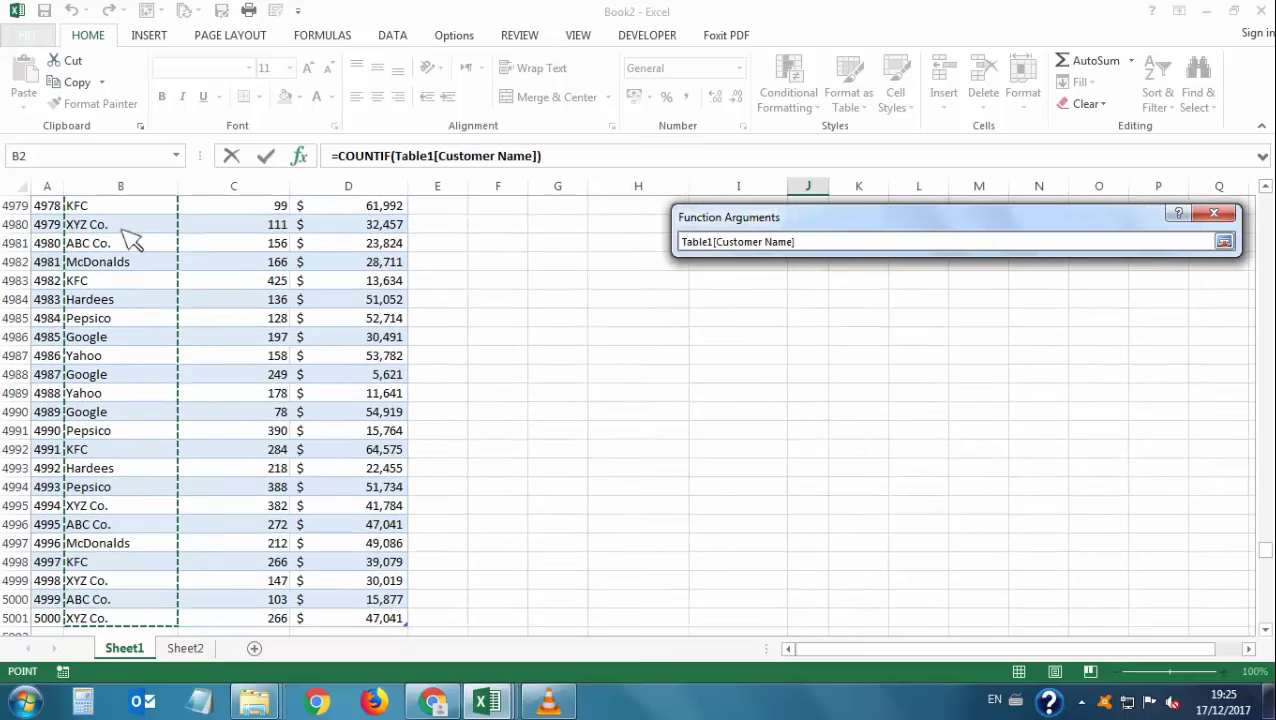
pyautogui.press('Return')
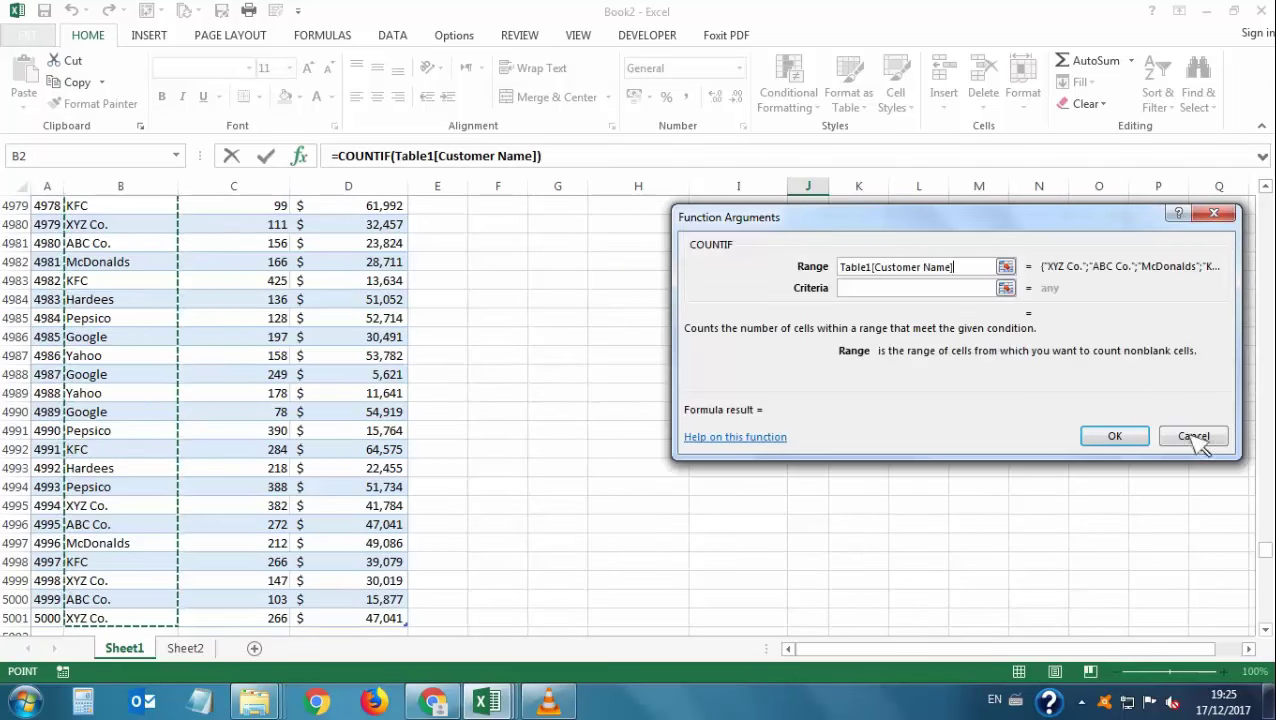
# Set the COUNTIF criteria to cell H2 and complete the formula.
pyautogui.moveTo(1265, 555); pyautogui.dragTo(1265, 200)
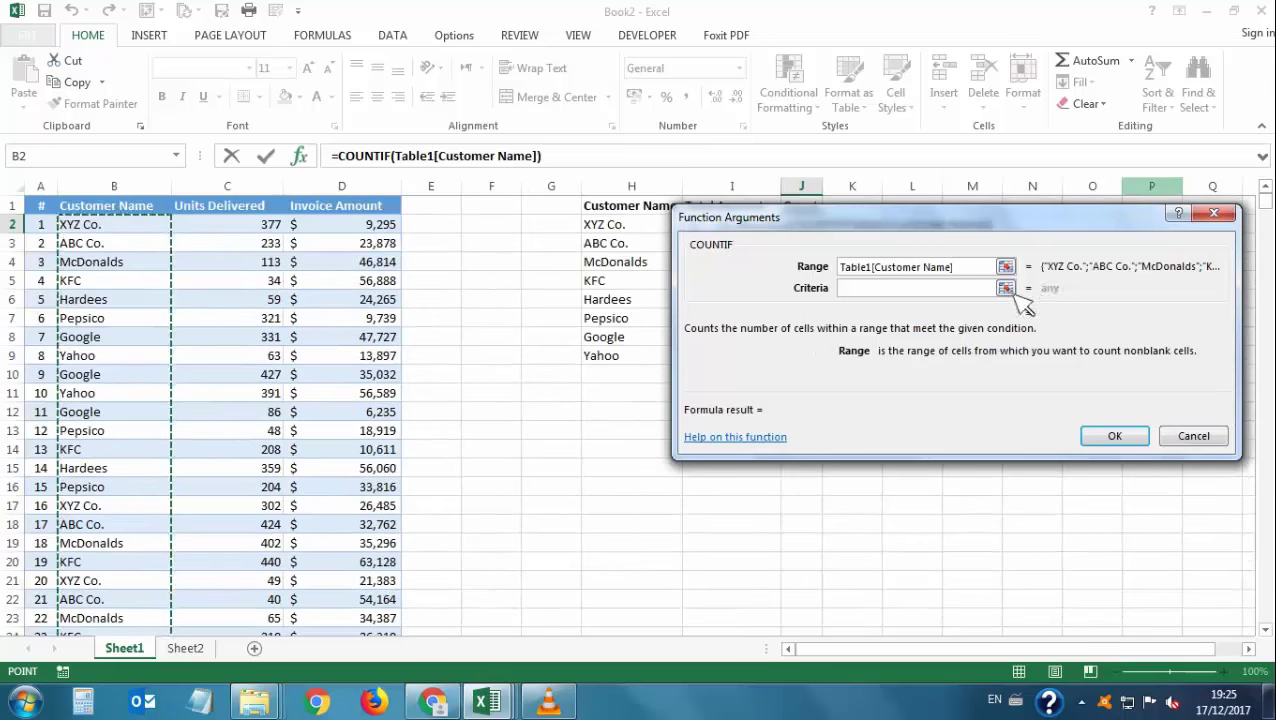
pyautogui.click(1005, 288)
pyautogui.click(615, 224)
pyautogui.moveTo(753, 229); pyautogui.dragTo(624, 355)
pyautogui.press('Return')
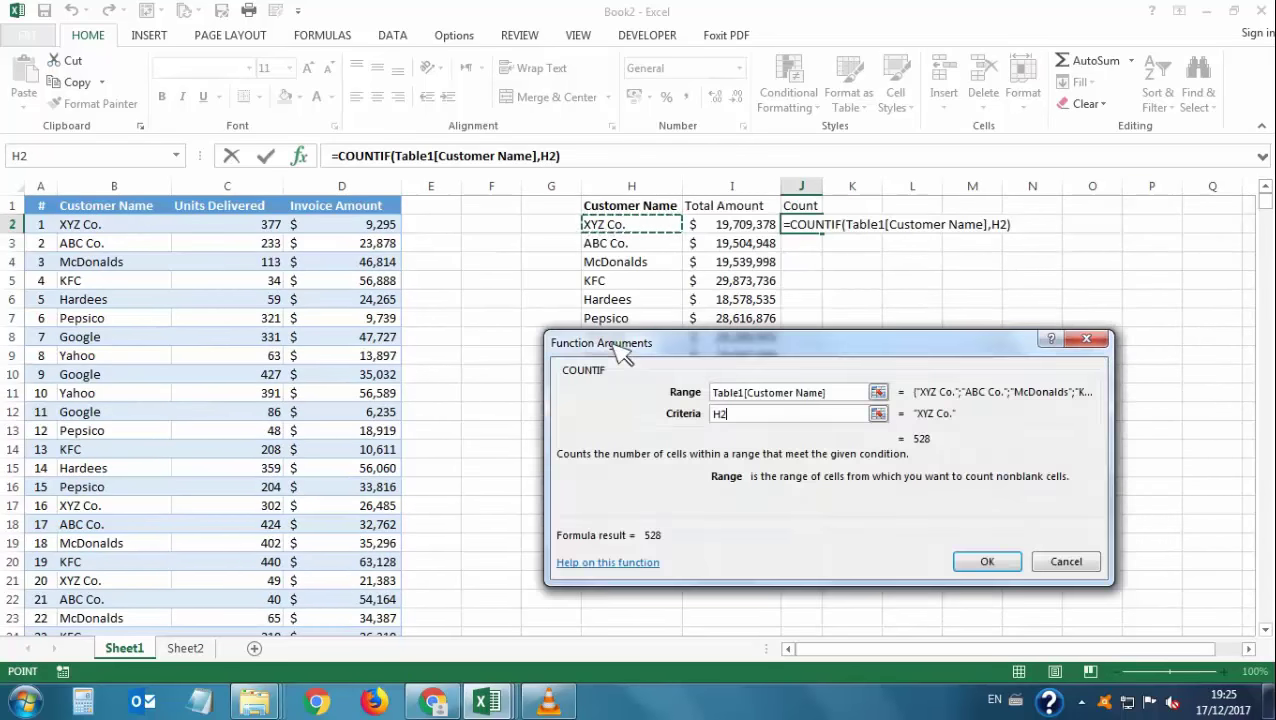
pyautogui.click(985, 562)
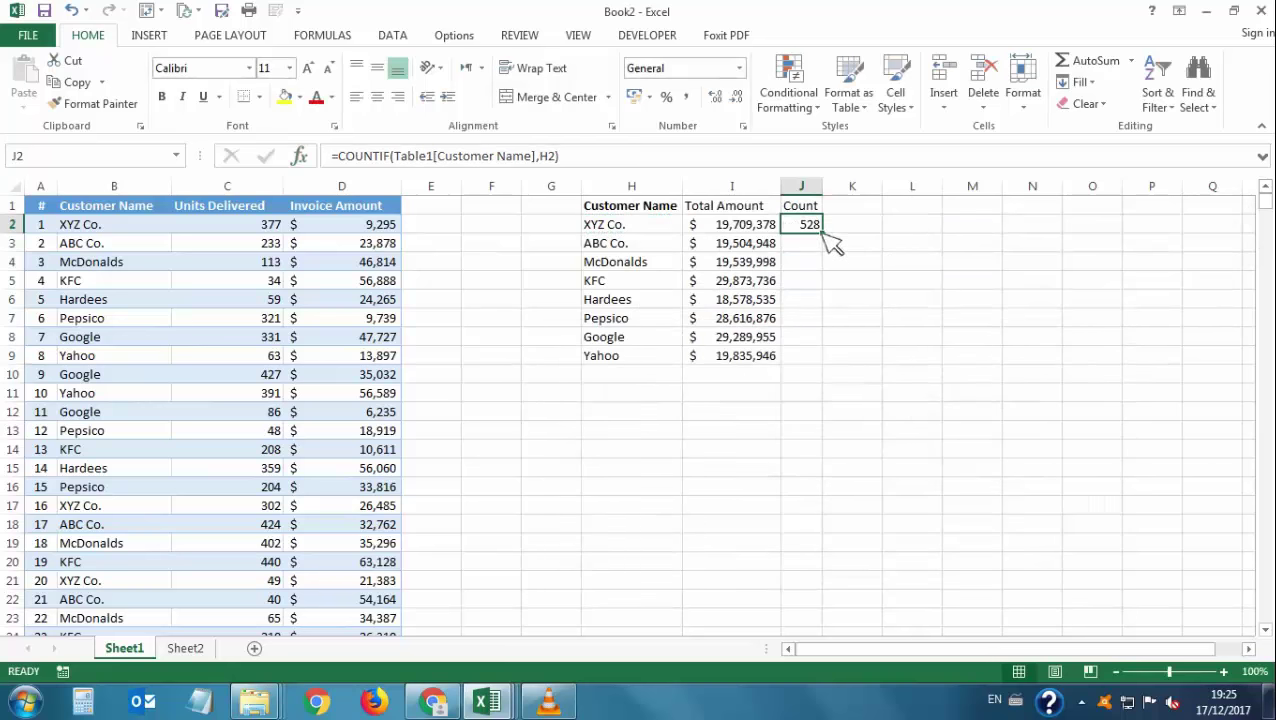
# Fill the COUNTIF formula from J2 down to J9 and check the references of the copies in J3 and J4.
pyautogui.moveTo(823, 233); pyautogui.dragTo(825, 378)
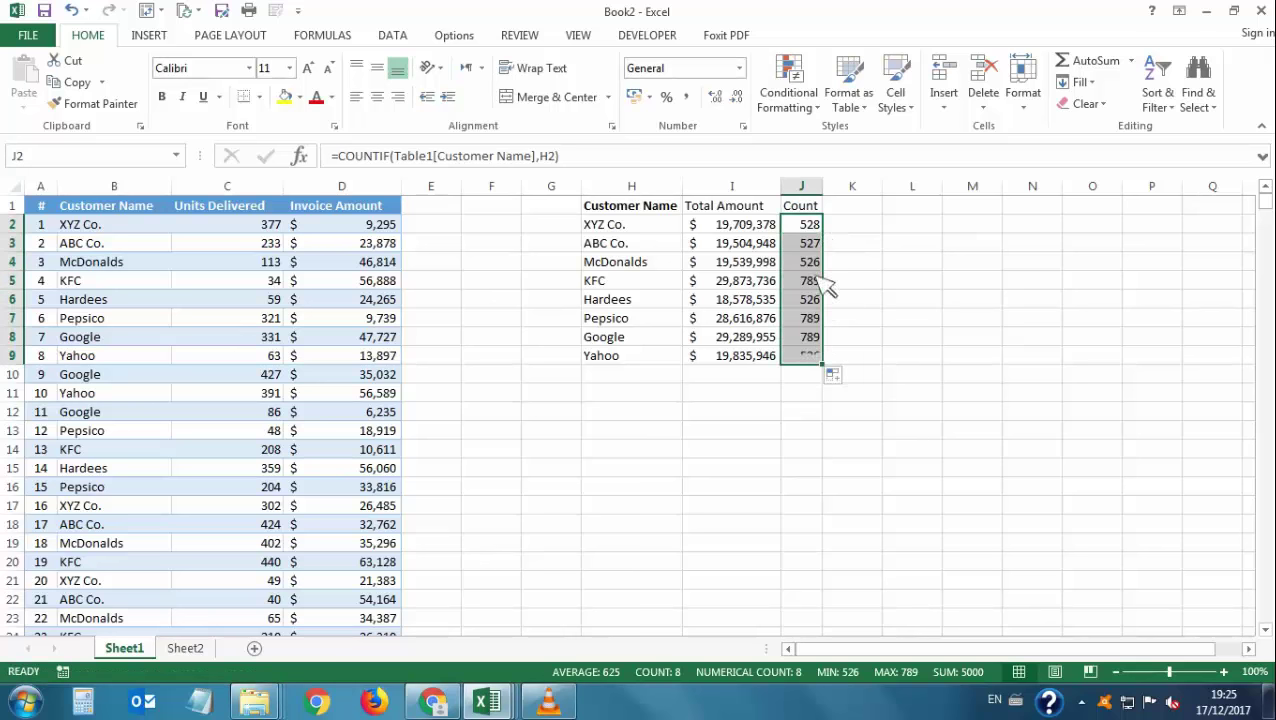
pyautogui.click(820, 250)
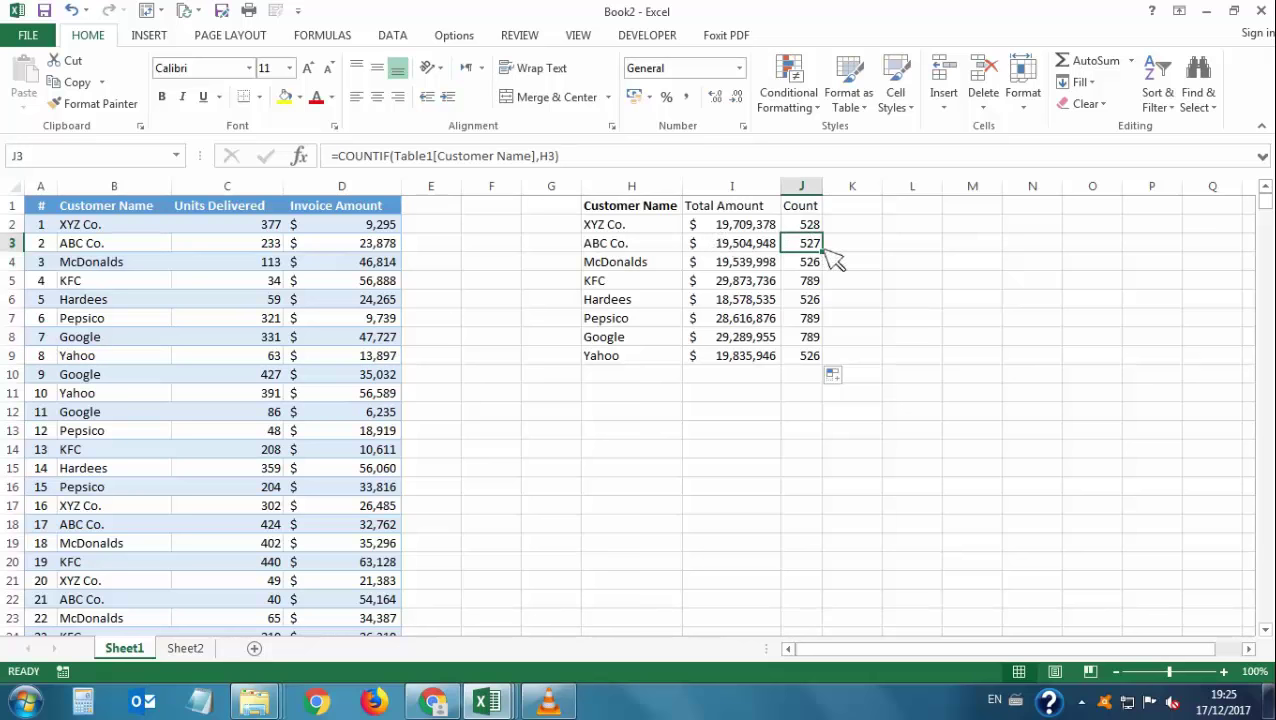
pyautogui.click(803, 263)
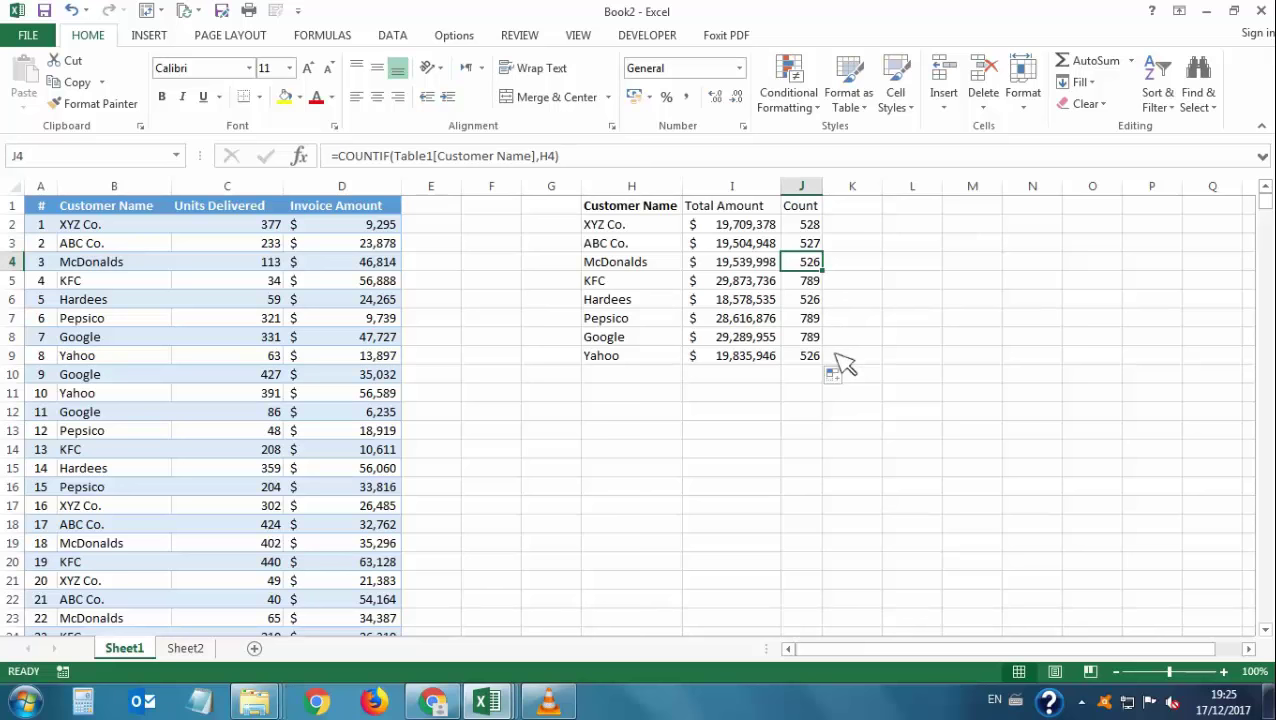
# Add the heading Average in K1 and go to the cell below it.
pyautogui.click(857, 209)
pyautogui.write('A')
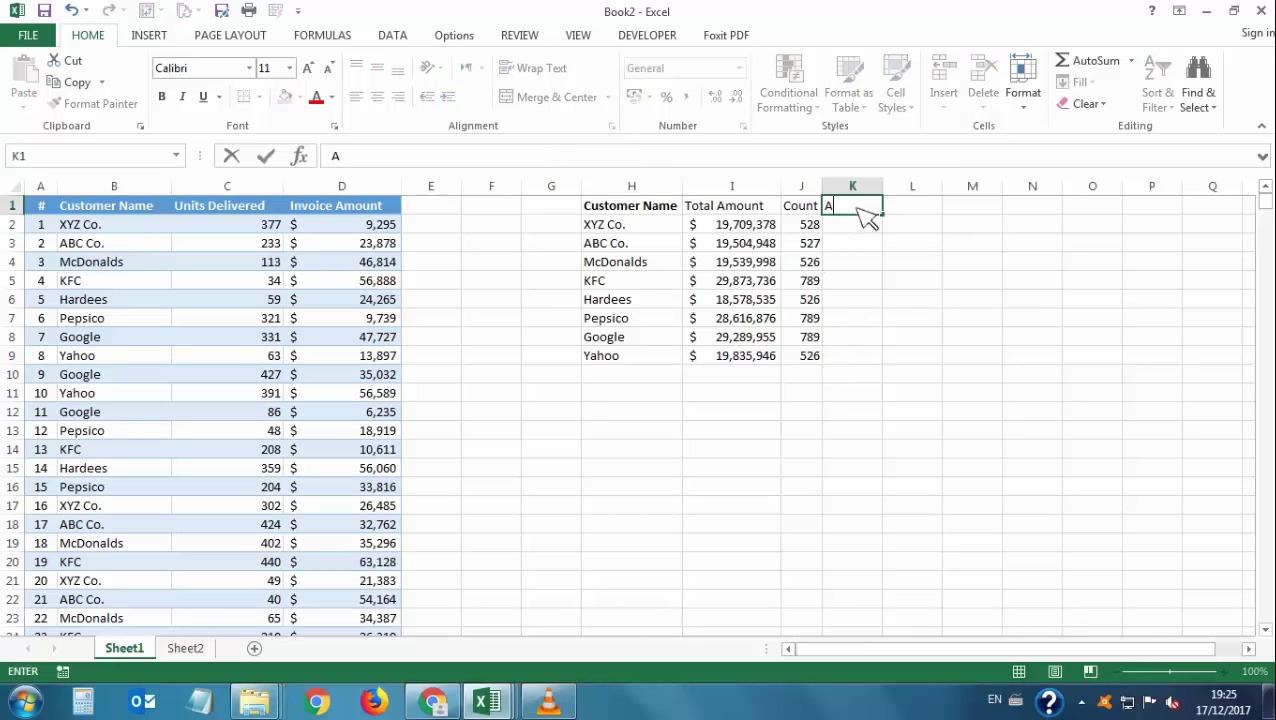
pyautogui.write('verage')
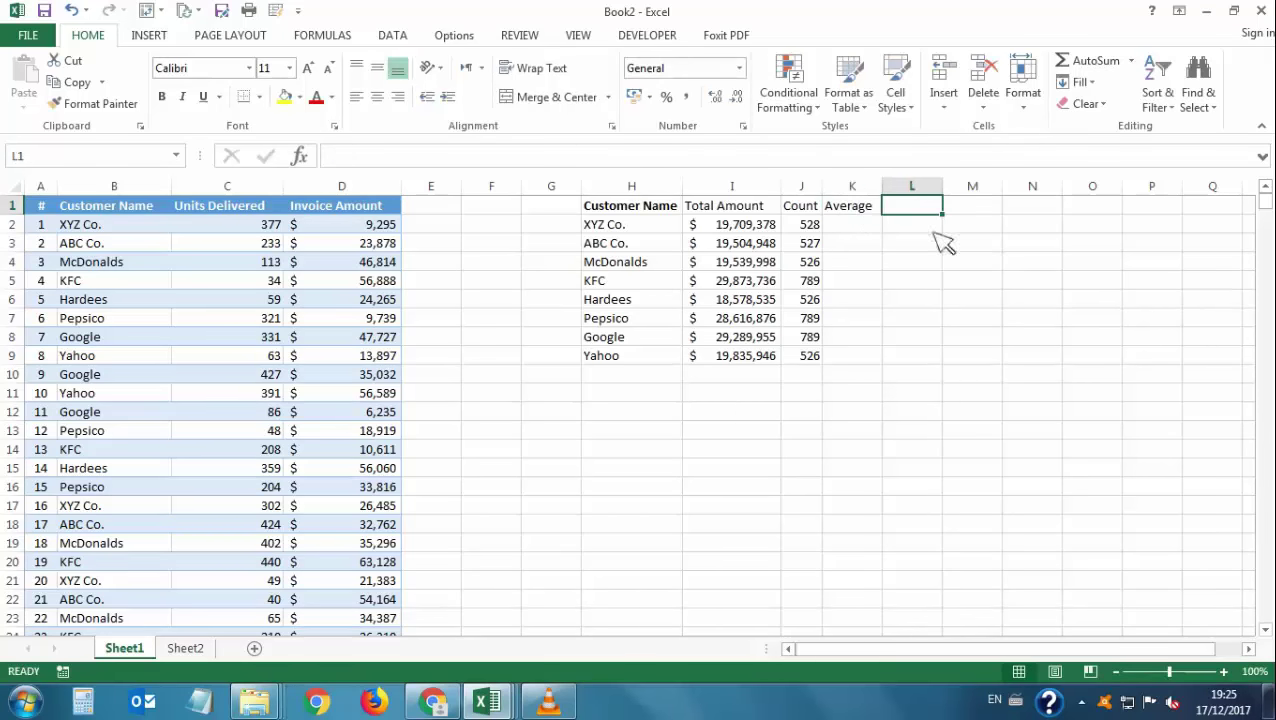
pyautogui.press('Return')
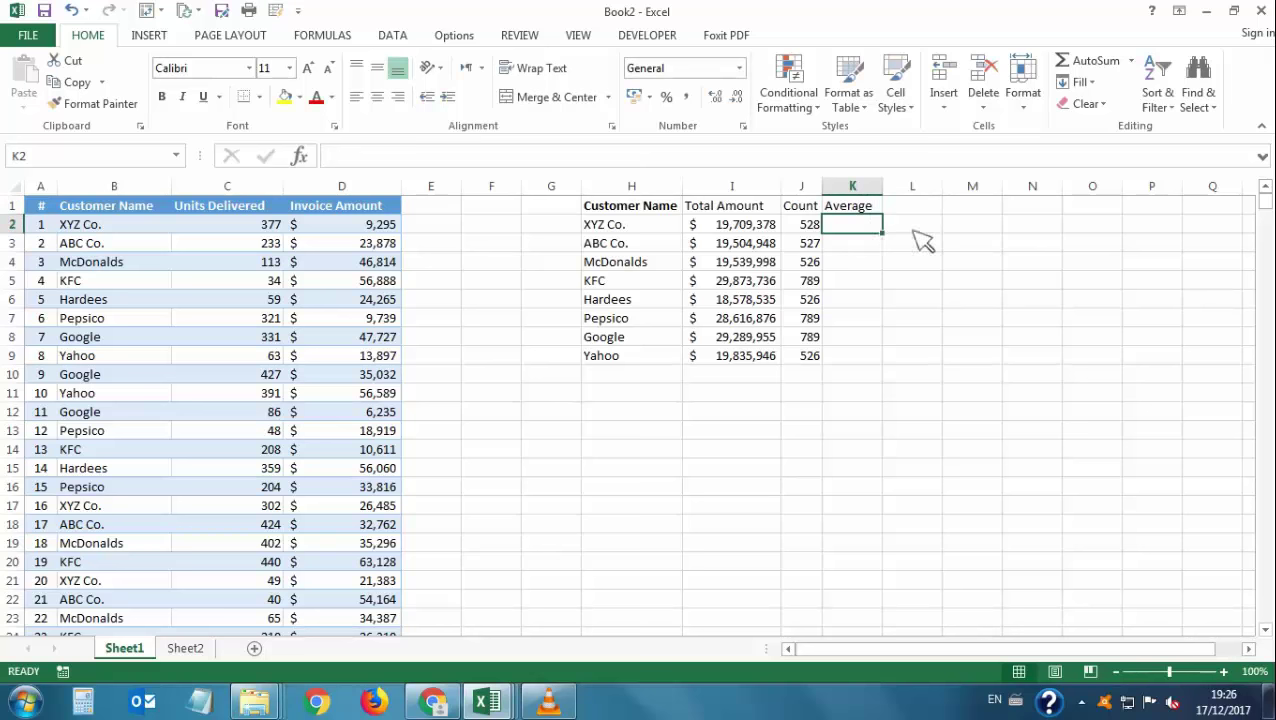
# Start an AVERAGEIF formula in K2 with the table's whole Customer Name column as its range.
pyautogui.write('=')
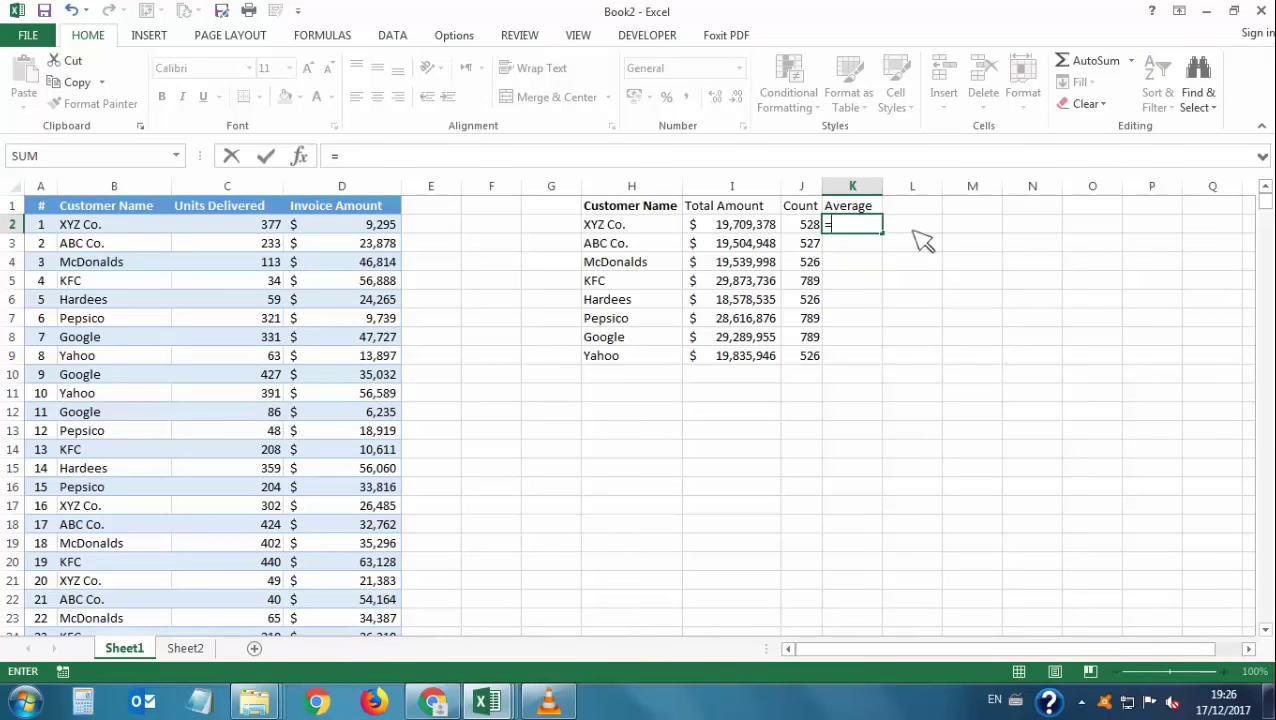
pyautogui.write('averag')
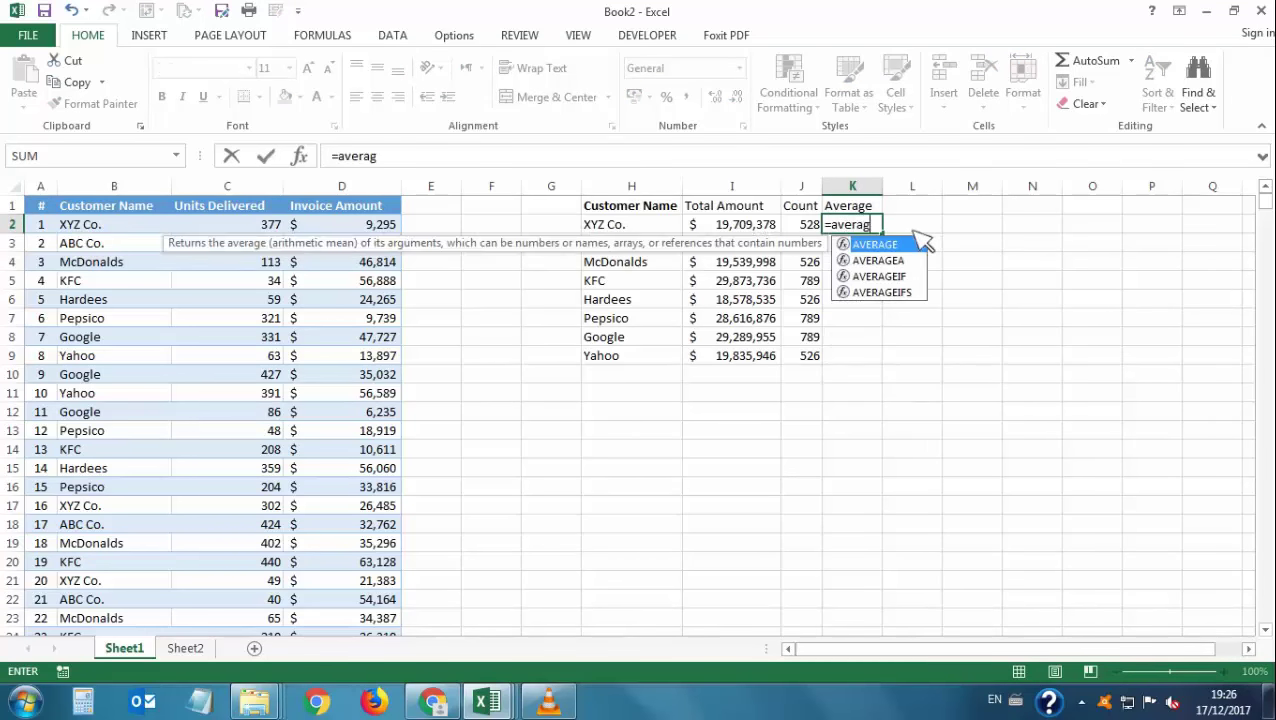
pyautogui.write('eif')
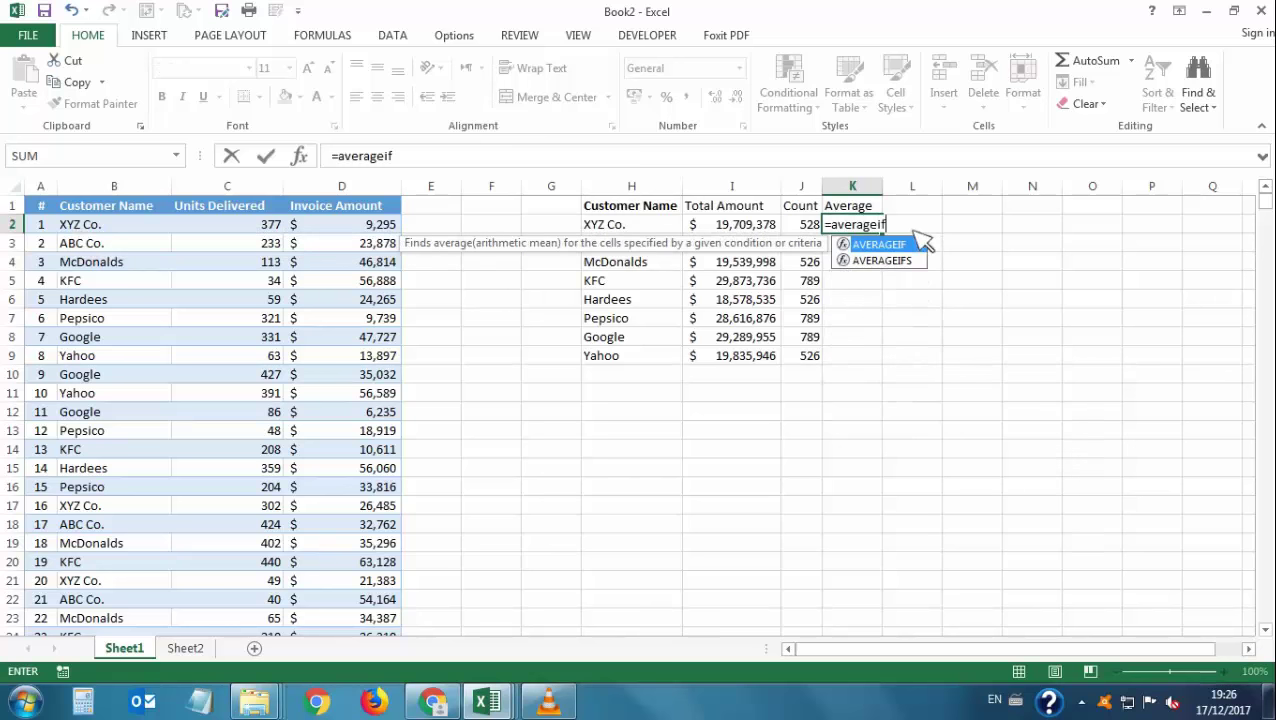
pyautogui.write('(')
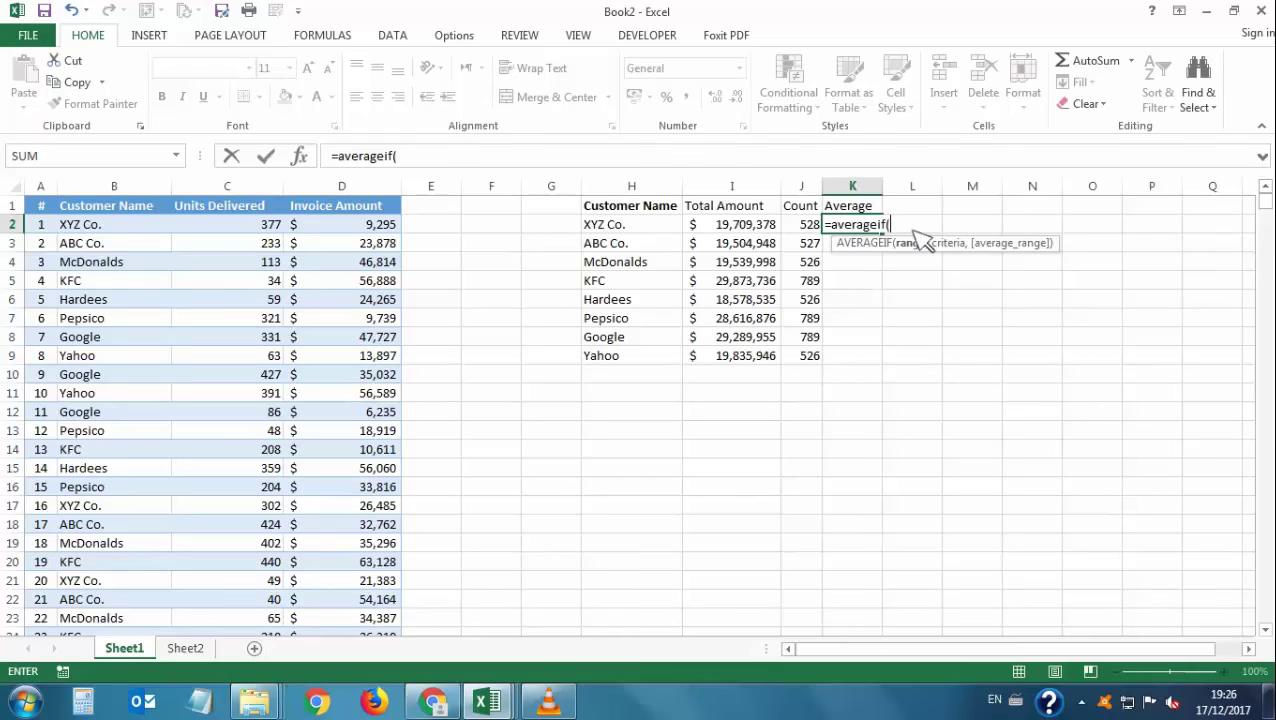
pyautogui.click(298, 156)
pyautogui.moveTo(858, 340); pyautogui.dragTo(988, 305)
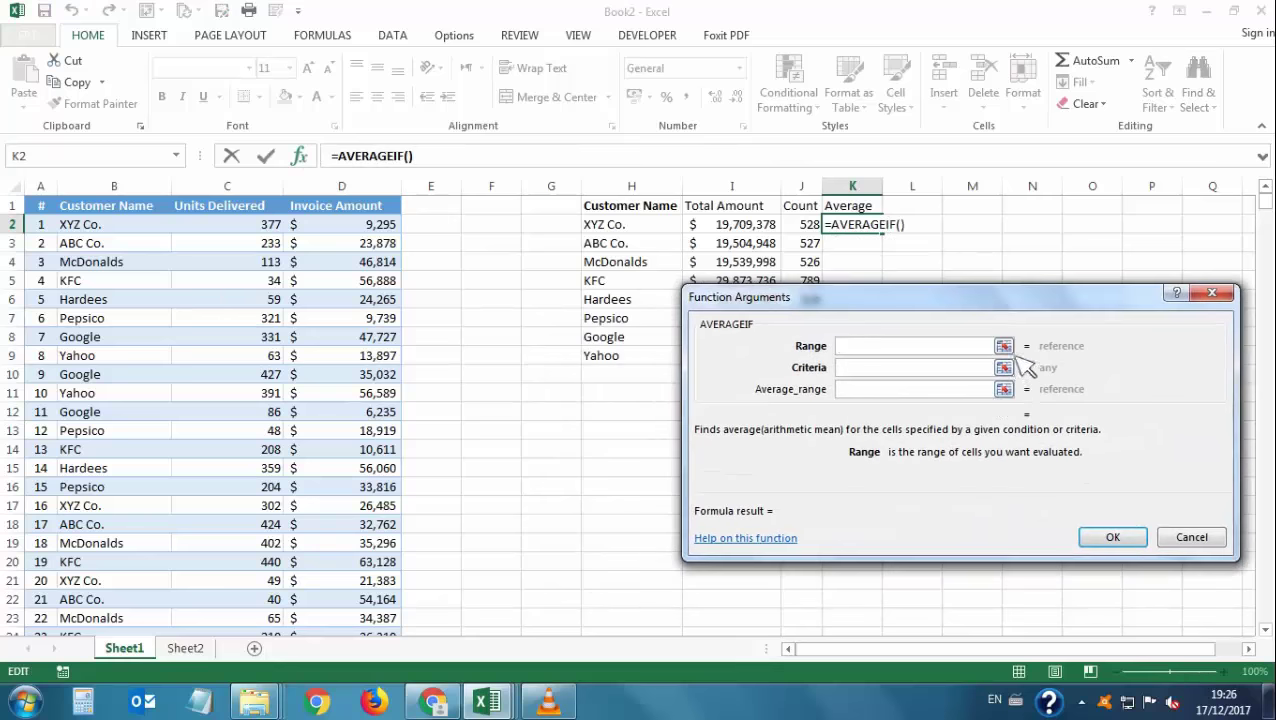
pyautogui.click(138, 234)
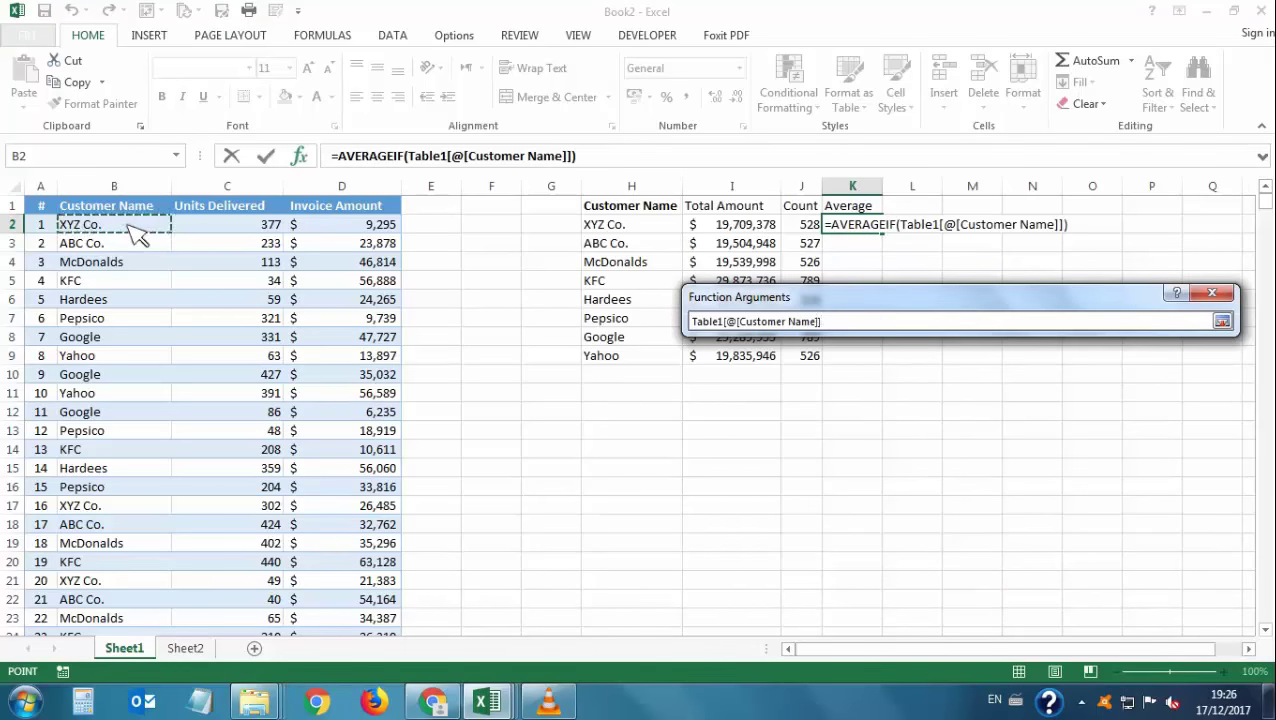
pyautogui.hotkey('ctrl', 'shift', 'Down')
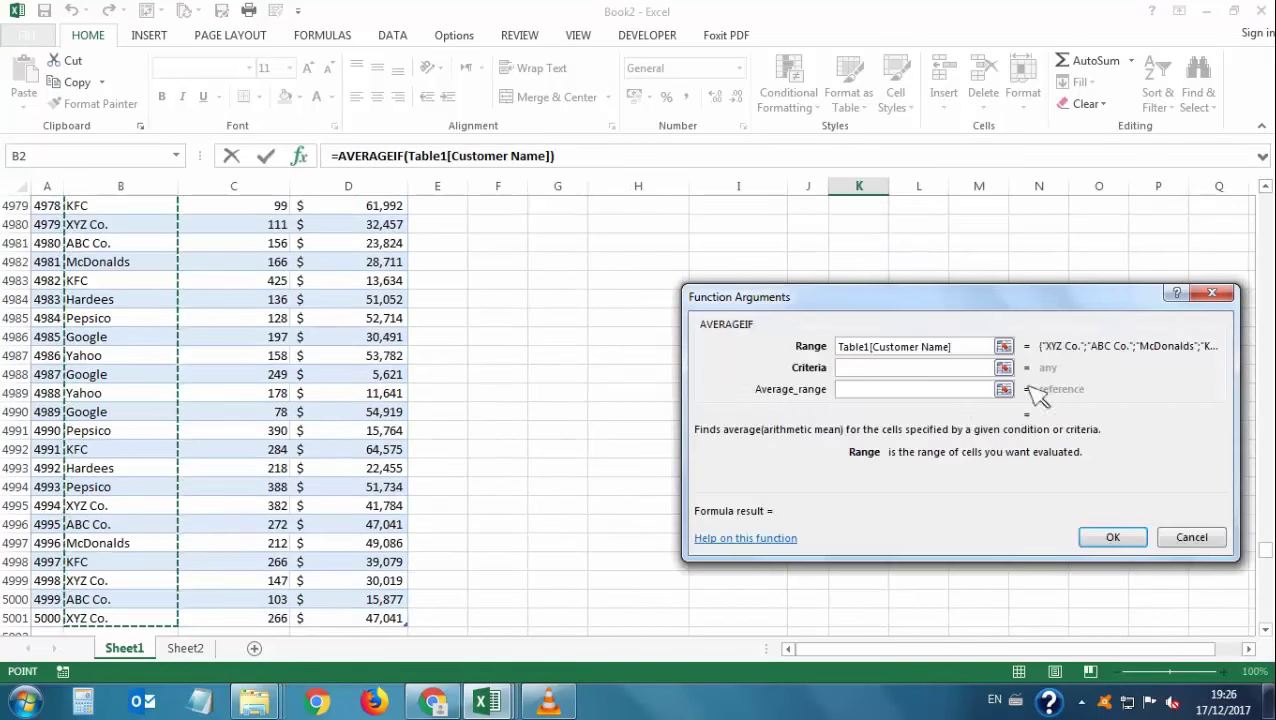
# Set the AVERAGEIF criteria to cell H2.
pyautogui.scroll(20, 740, 258)
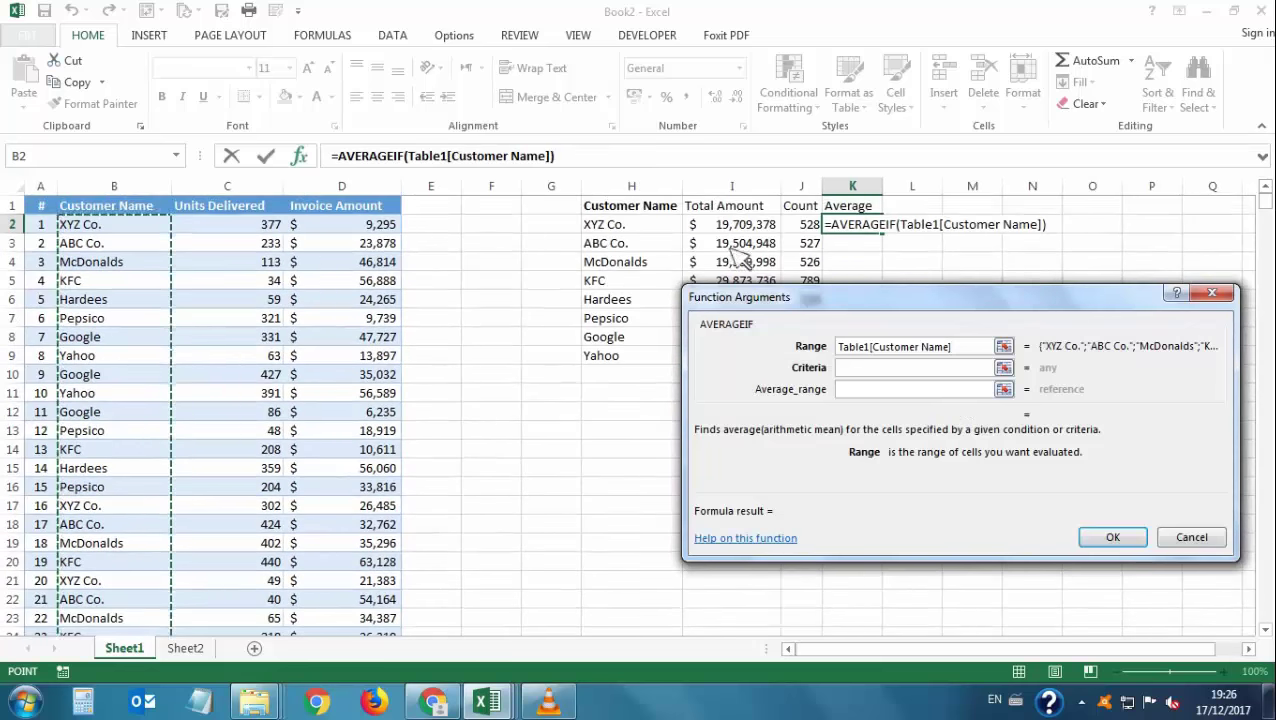
pyautogui.click(1003, 368)
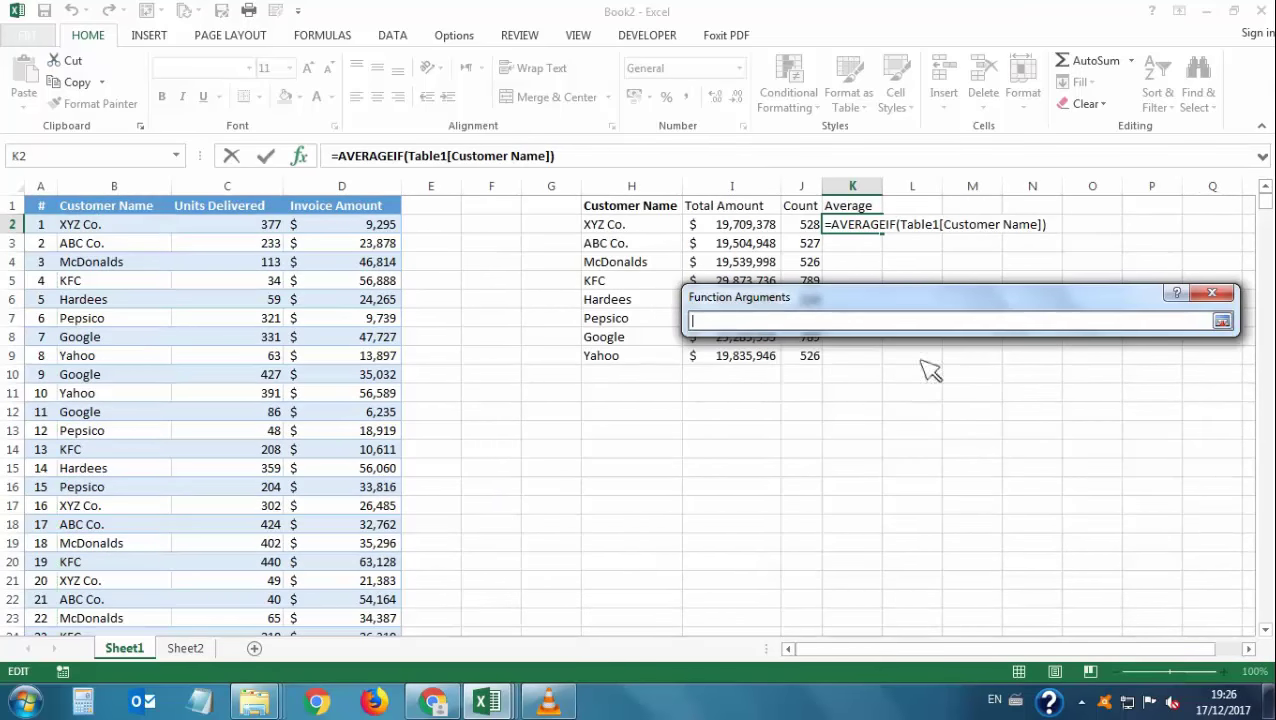
pyautogui.click(625, 230)
pyautogui.press('Return')
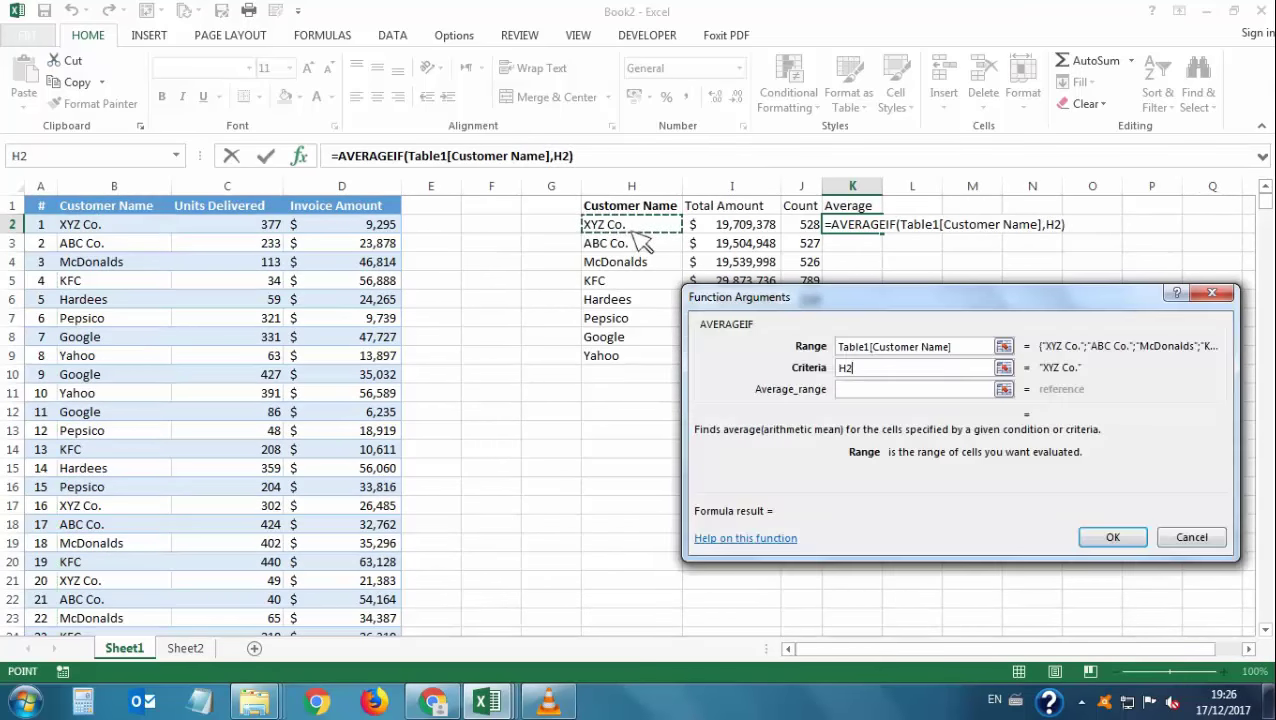
# Set the AVERAGEIF average range to the table's whole Invoice Amount column and move the arguments dialog aside.
pyautogui.click(1003, 389)
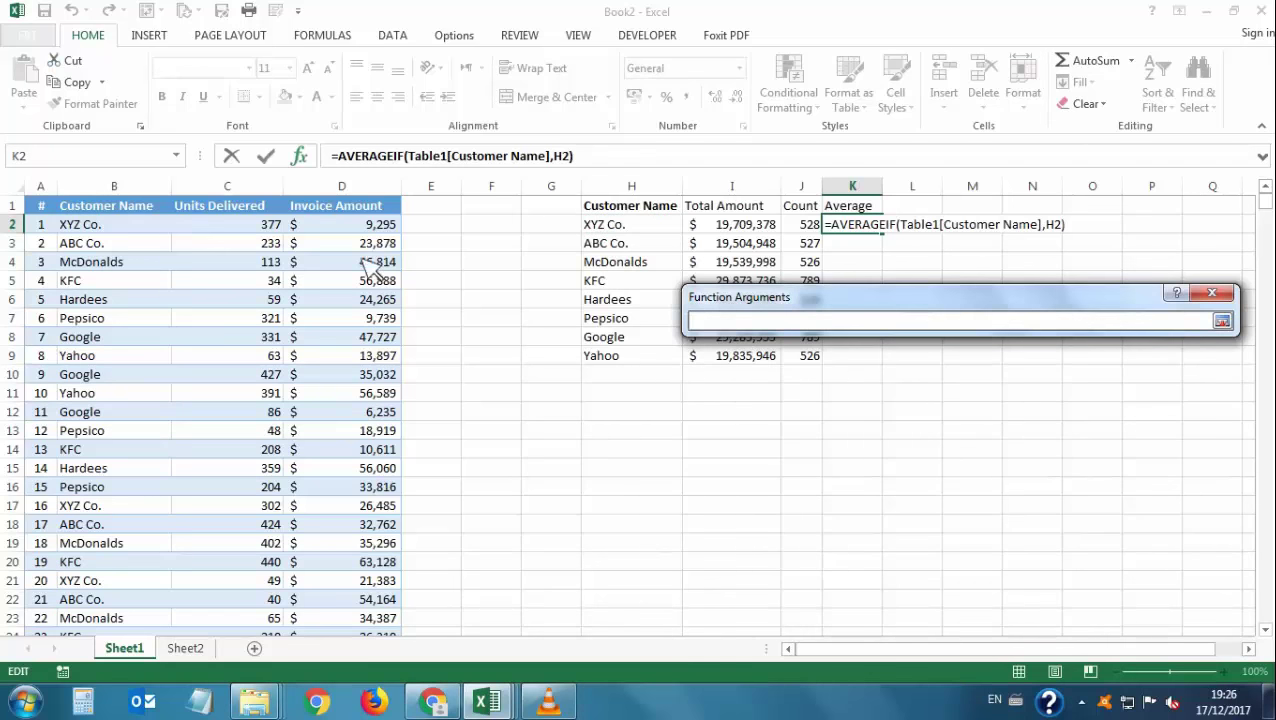
pyautogui.click(378, 228)
pyautogui.hotkey('ctrl', 'shift', 'Down')
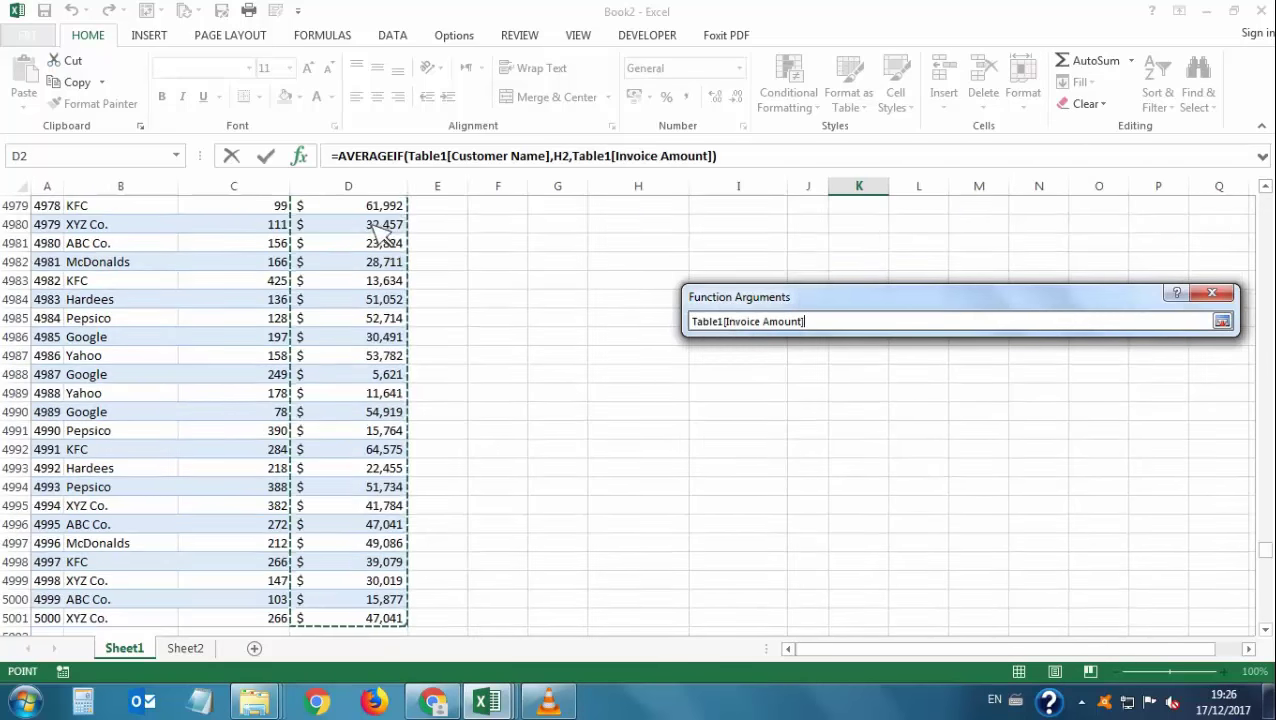
pyautogui.moveTo(1265, 550); pyautogui.dragTo(1230, 197)
pyautogui.press('Return')
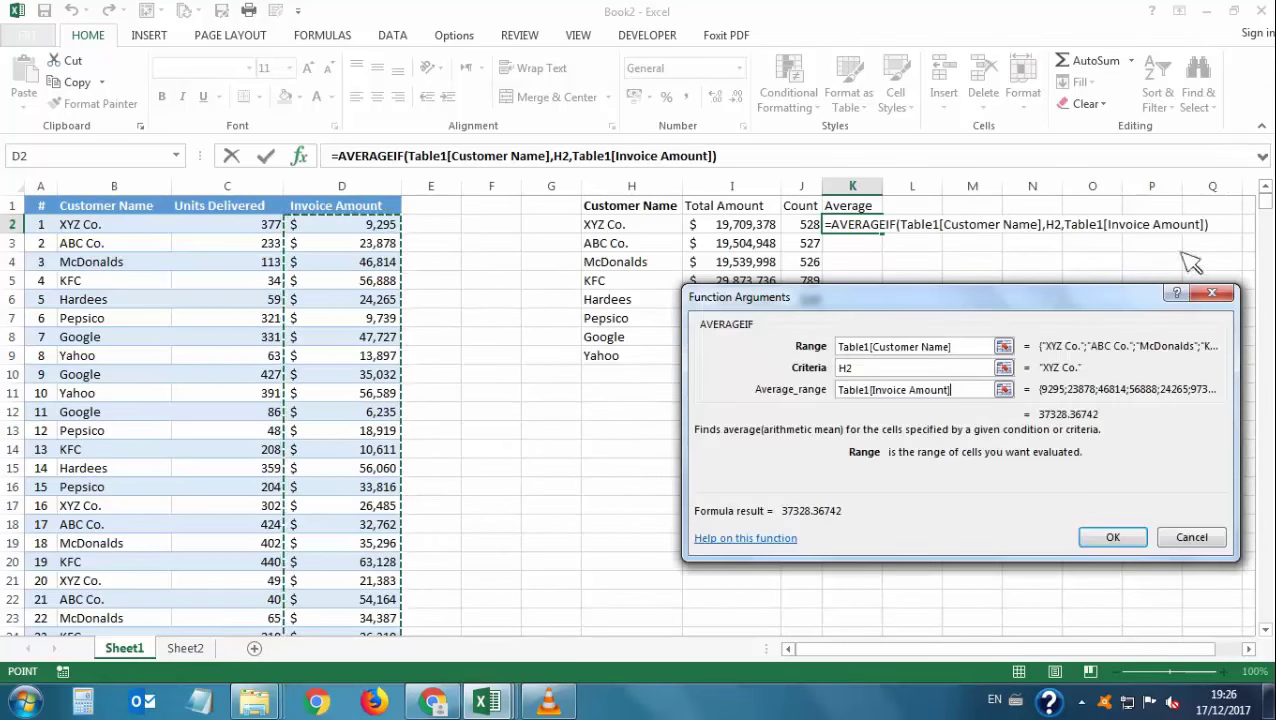
pyautogui.moveTo(821, 298); pyautogui.dragTo(695, 250)
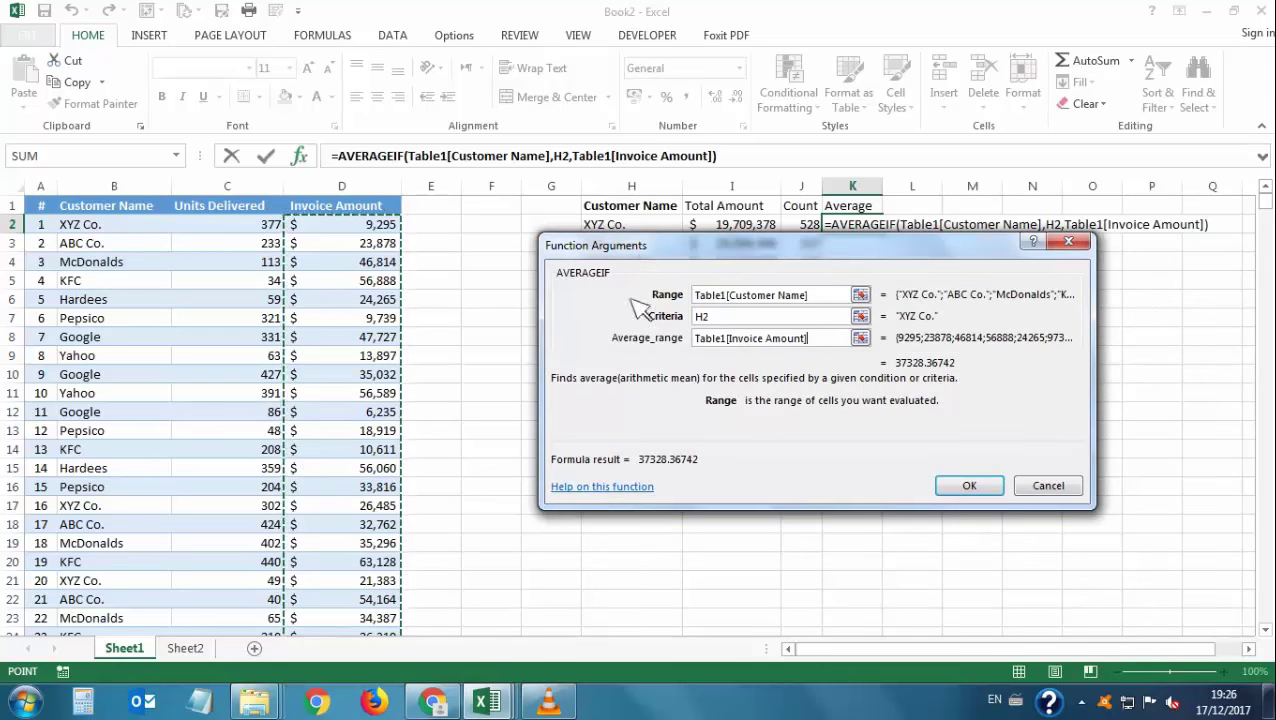
# Move the arguments dialog clear of the summary columns and accept the AVERAGEIF formula for K2.
pyautogui.moveTo(640, 250); pyautogui.dragTo(641, 320)
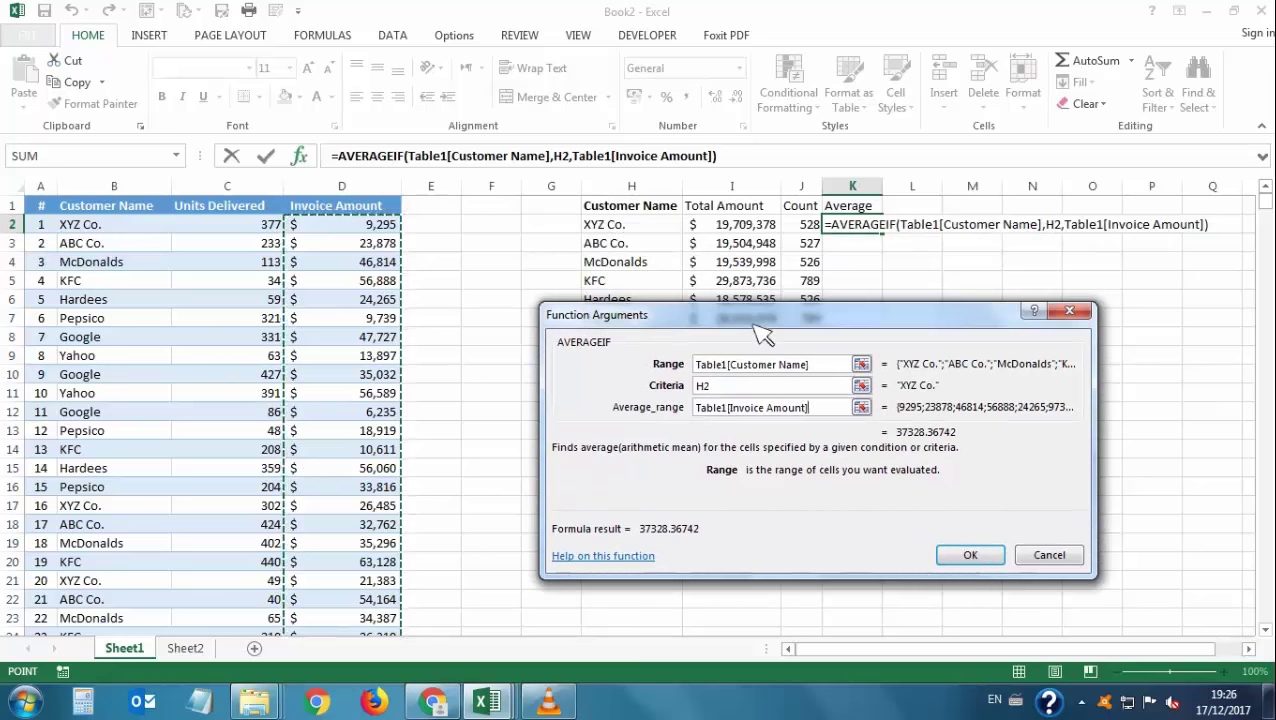
pyautogui.moveTo(756, 320); pyautogui.dragTo(766, 286)
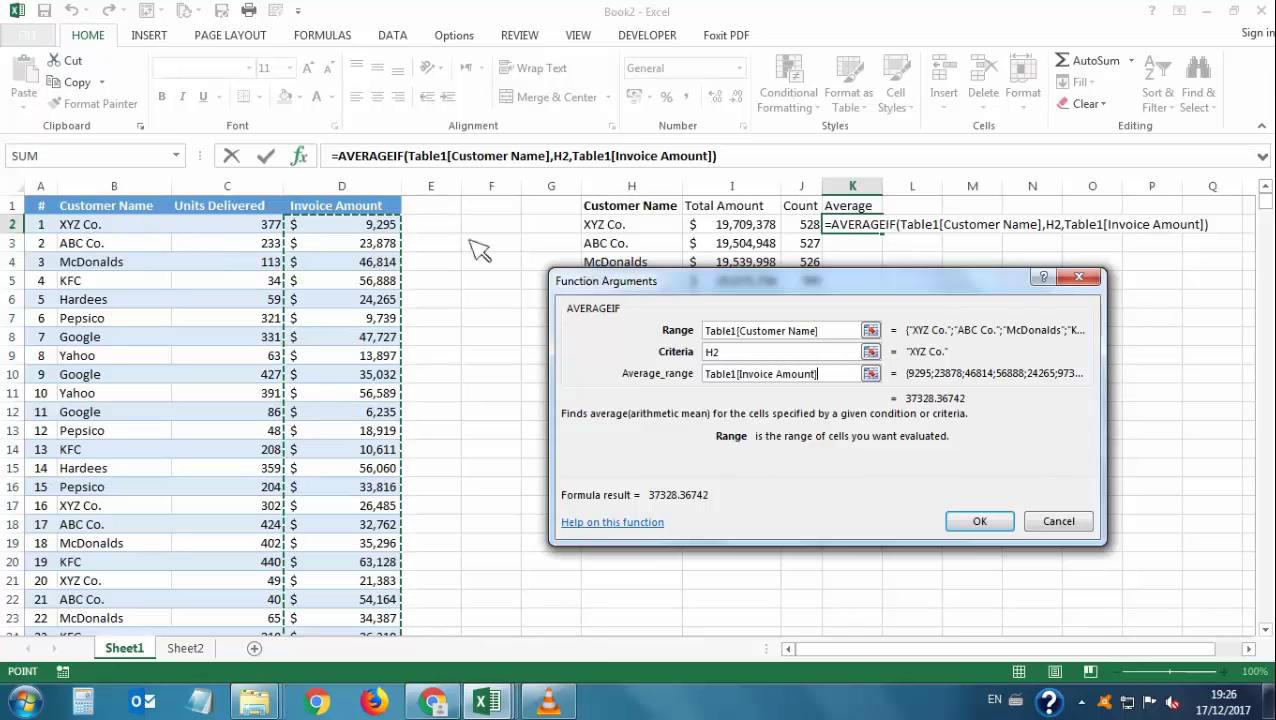
pyautogui.click(983, 526)
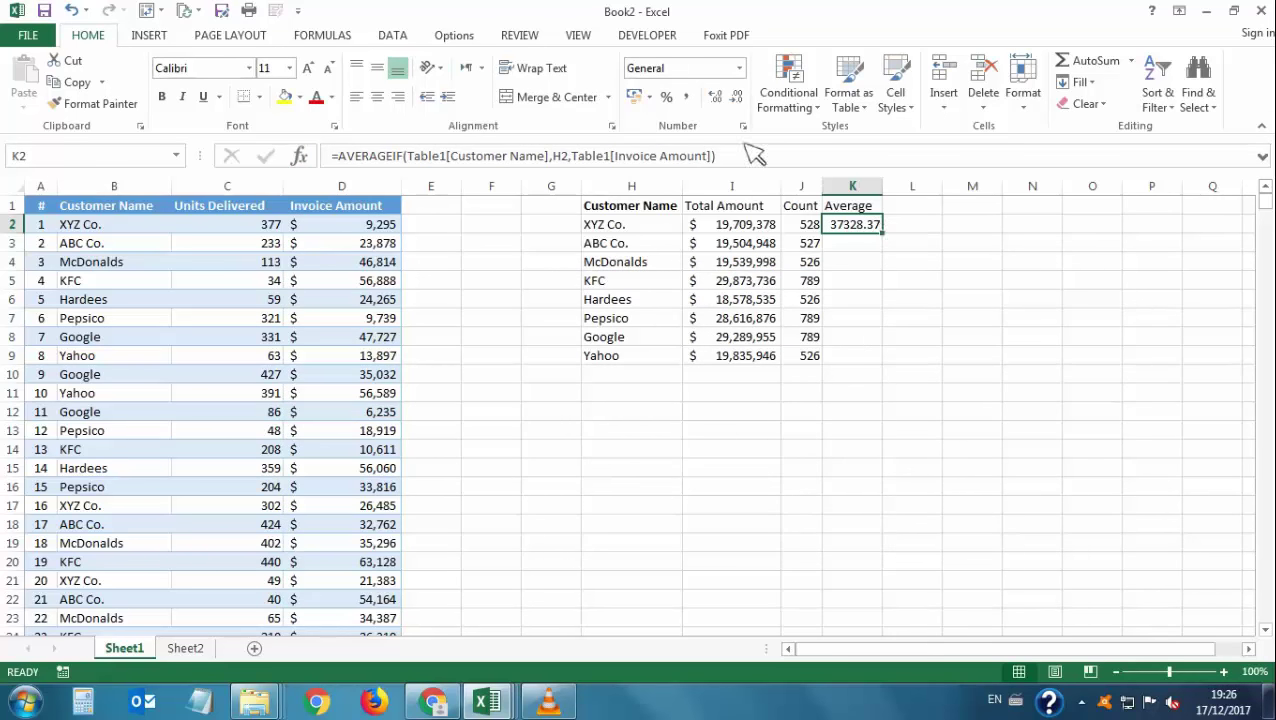
# Show the average in K2 without decimals and fill the formula down through K9.
pyautogui.click(736, 98)
pyautogui.click(736, 98)
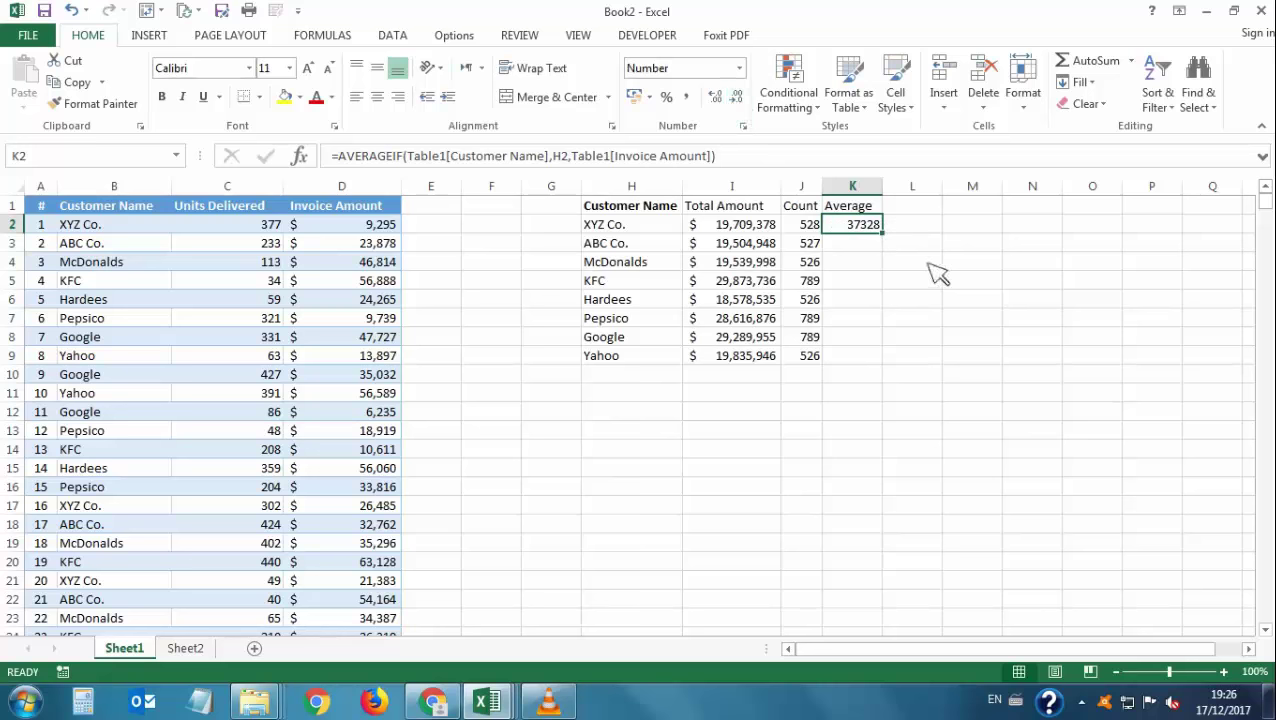
pyautogui.moveTo(882, 232); pyautogui.dragTo(886, 365)
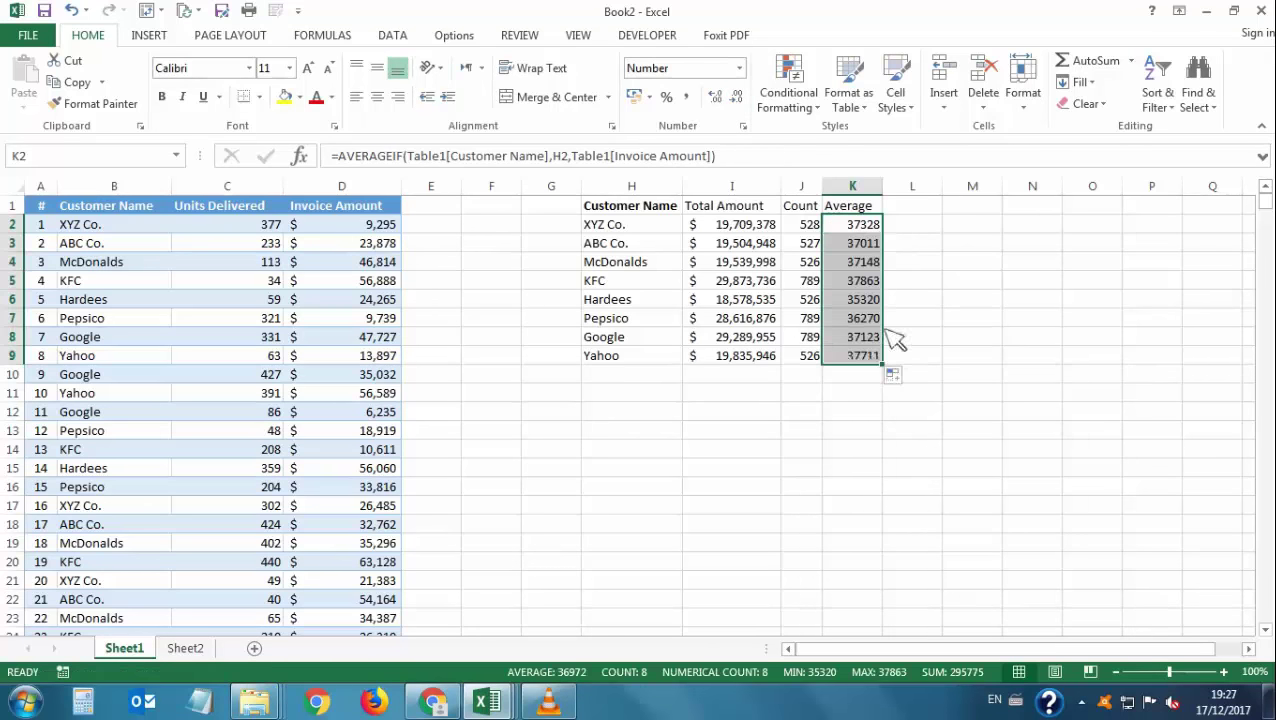
# Check the AVERAGEIF results in K2:K9 against the neighbouring Count column.
pyautogui.click(878, 226)
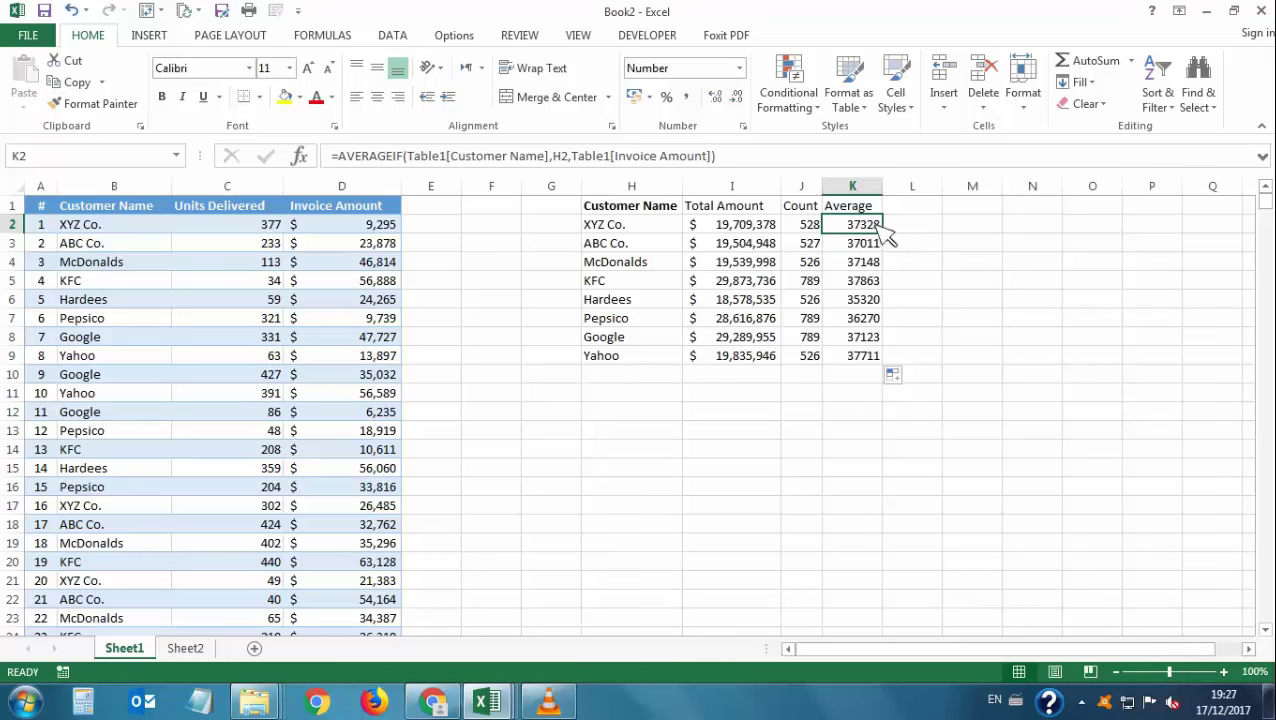
pyautogui.press('Left')
pyautogui.press('Right')
pyautogui.press('Left')
pyautogui.press('Right')
pyautogui.press('Left')
pyautogui.press('Right')
pyautogui.click(910, 205)
pyautogui.moveTo(852, 205); pyautogui.dragTo(880, 372)
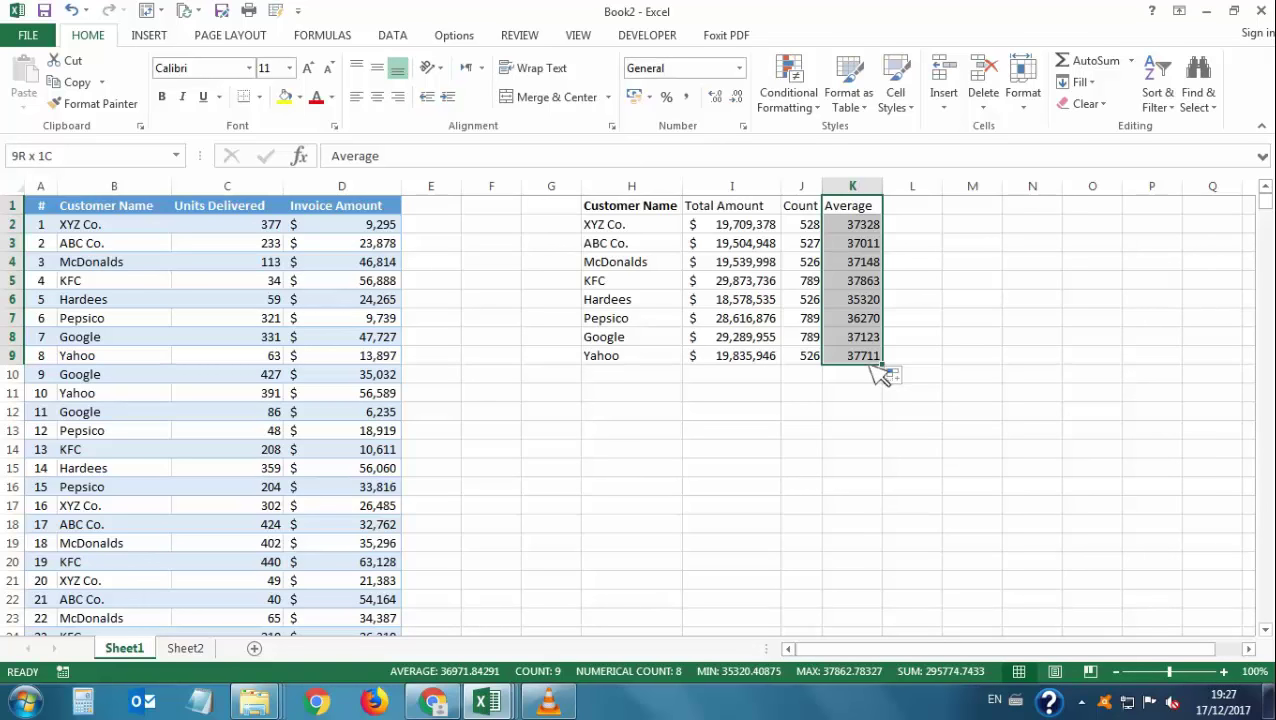
# Add a second heading Average in L1 and go to the cell below it.
pyautogui.click(916, 207)
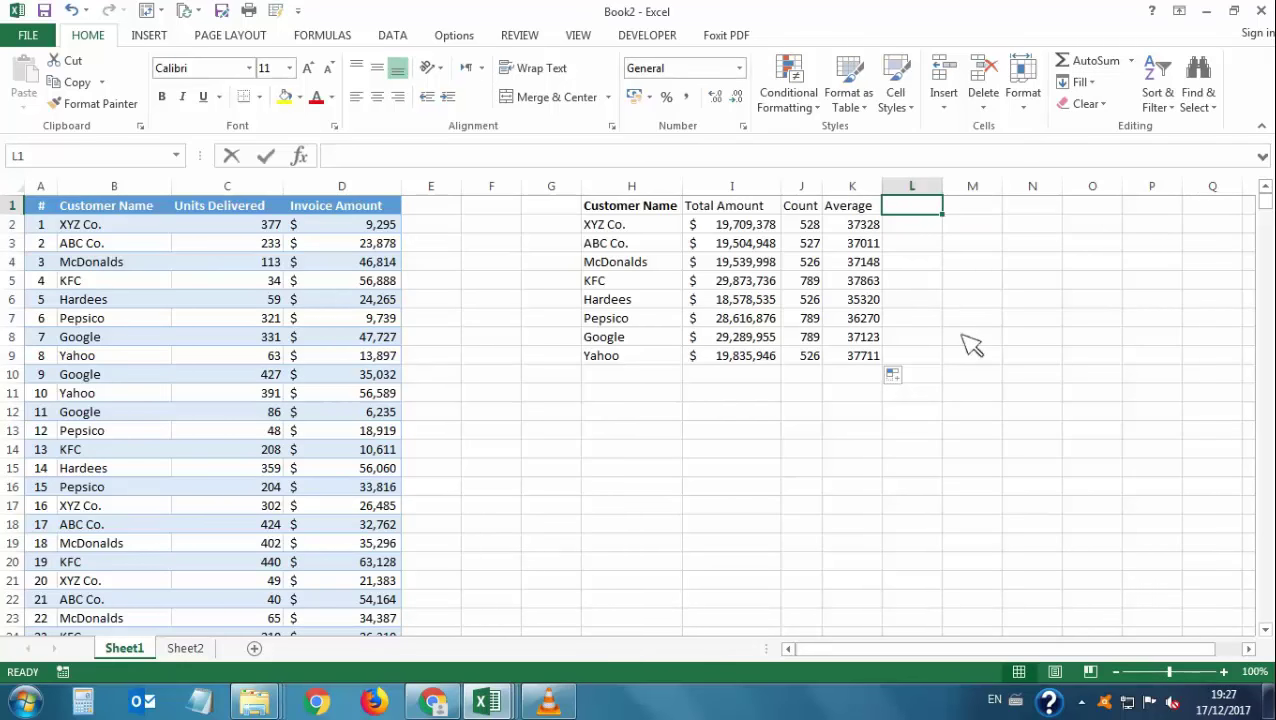
pyautogui.write('averg')
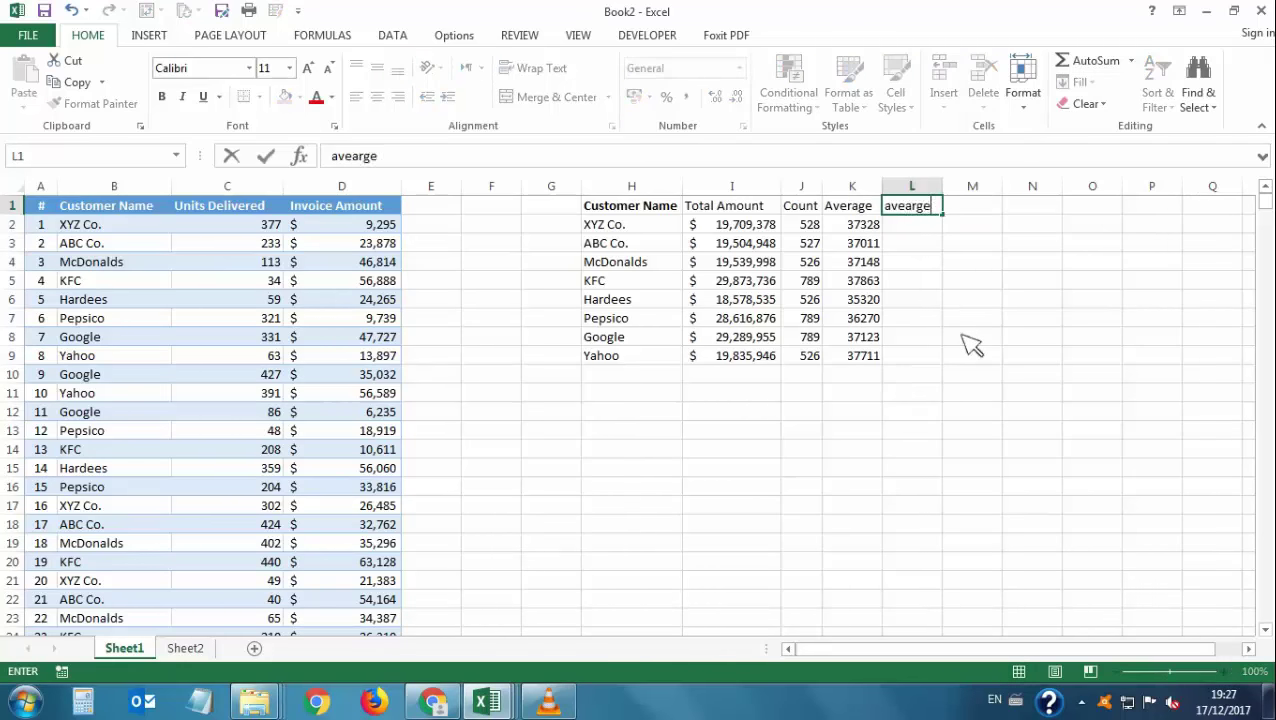
pyautogui.write('earge')
pyautogui.press('Tab')
pyautogui.press('Left')
pyautogui.write('A')
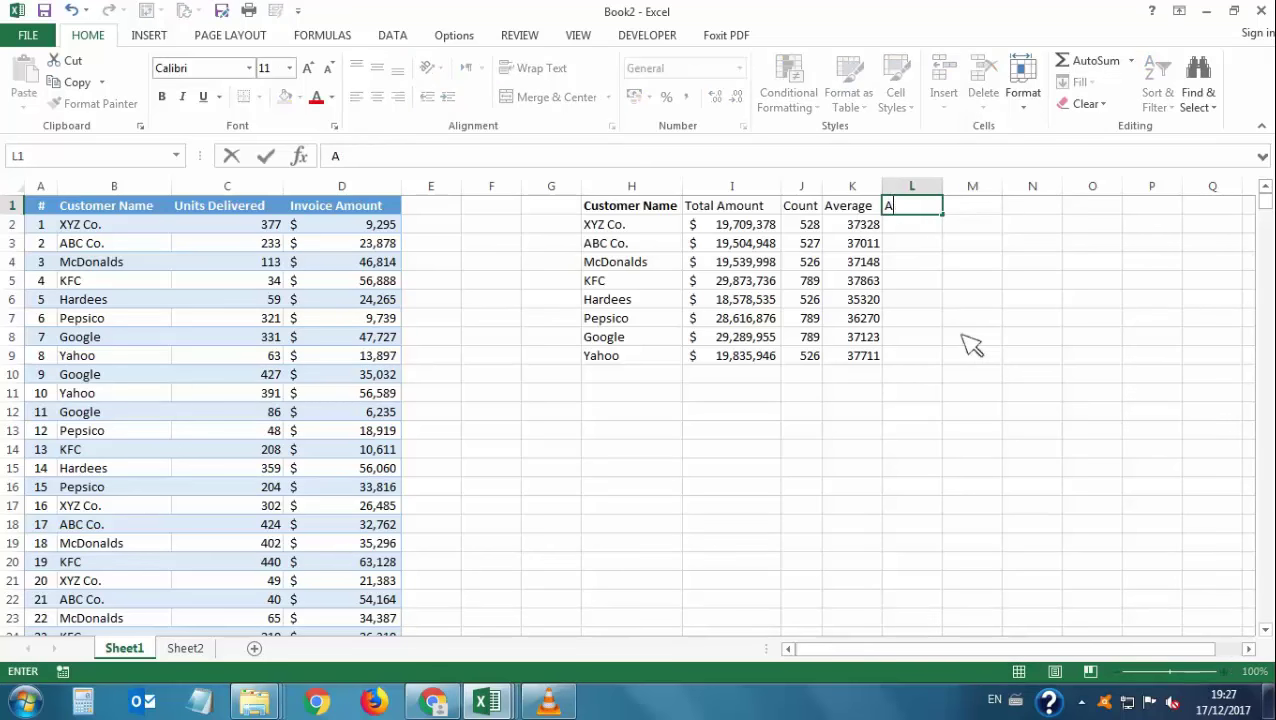
pyautogui.press('Return')
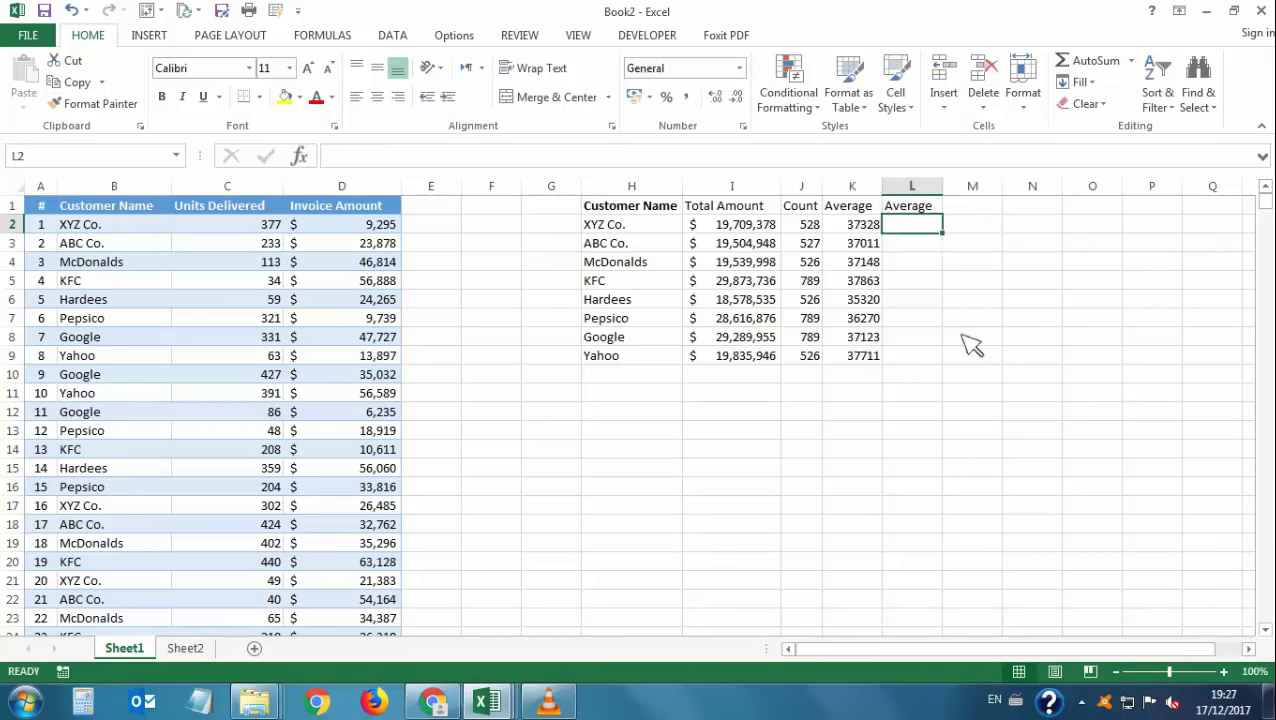
# Enter the formula =I2/J2 in L2 to divide the total amount by the invoice count.
pyautogui.write('=')
pyautogui.press('Left')
pyautogui.press('Left')
pyautogui.press('Left')
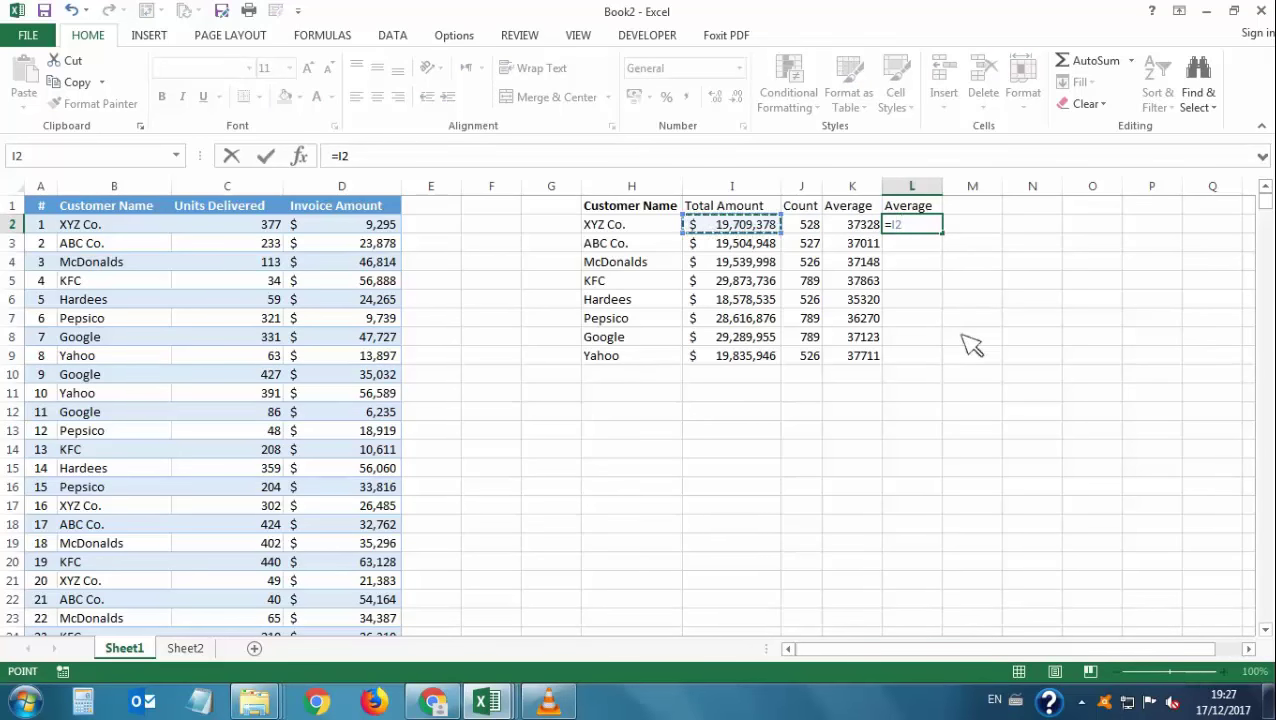
pyautogui.write('/')
pyautogui.press('Left')
pyautogui.press('Left')
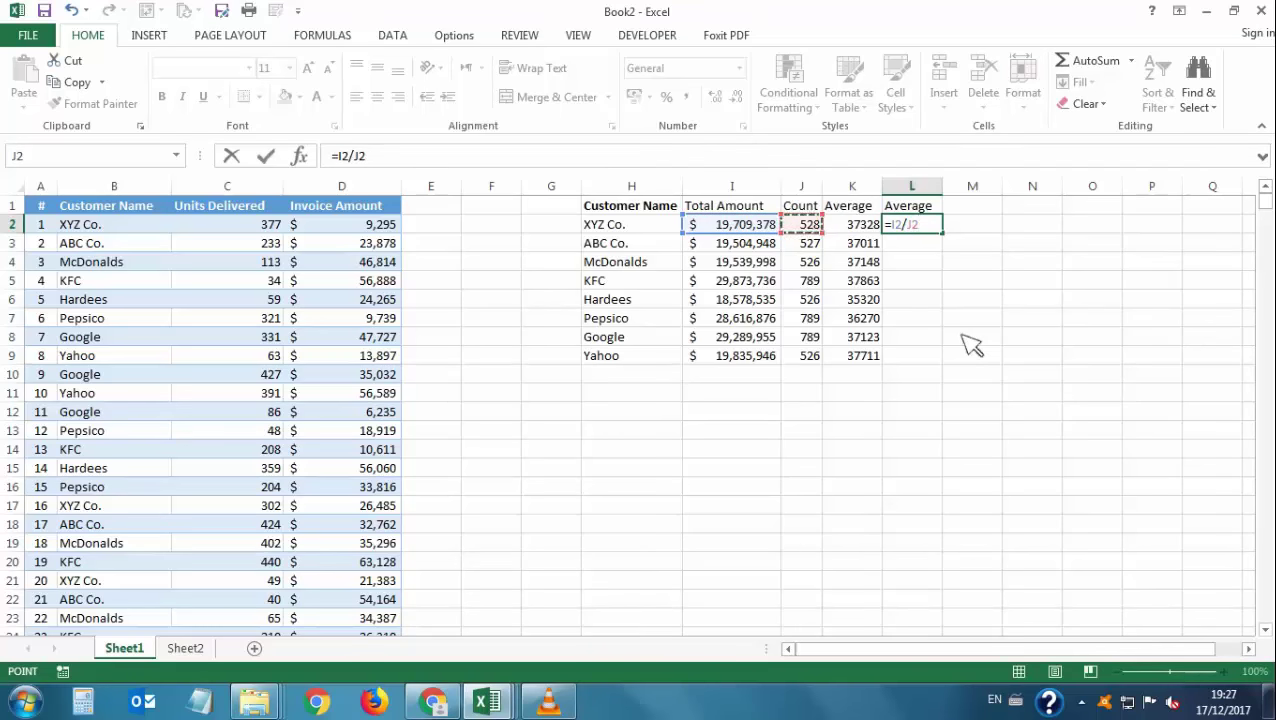
pyautogui.press('Return')
pyautogui.click(938, 228)
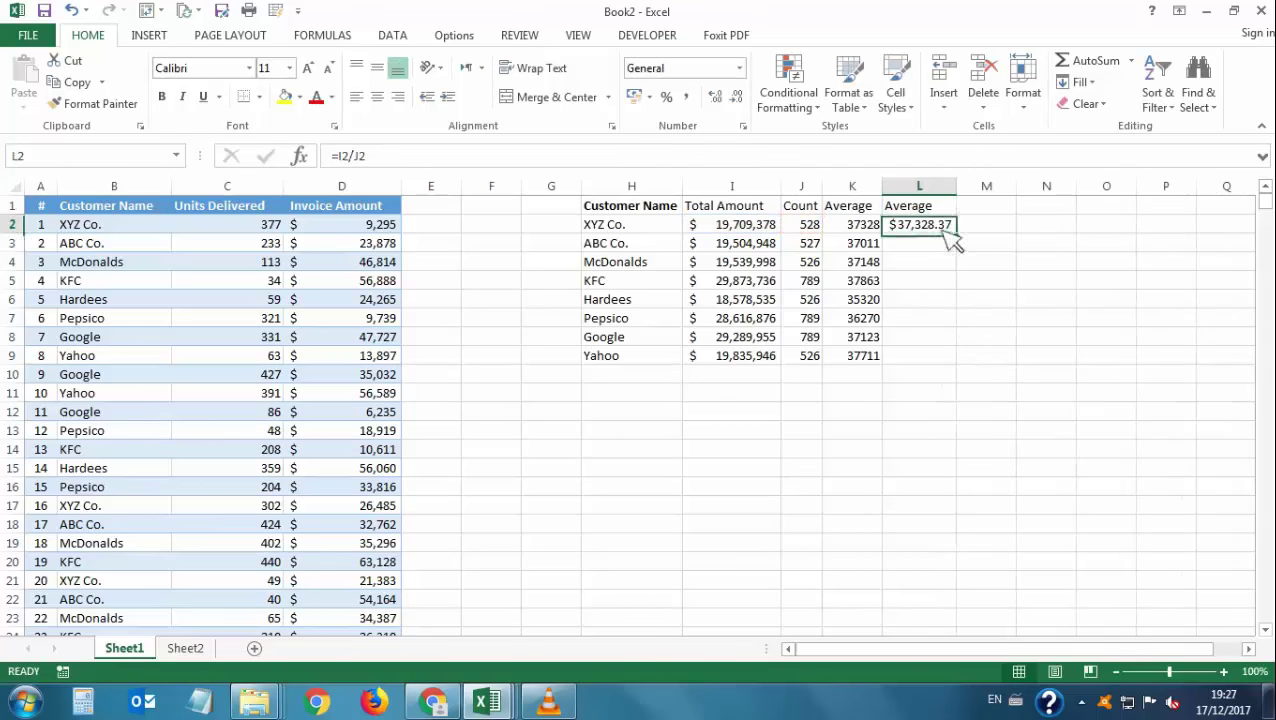
pyautogui.click(667, 98)
pyautogui.click(652, 98)
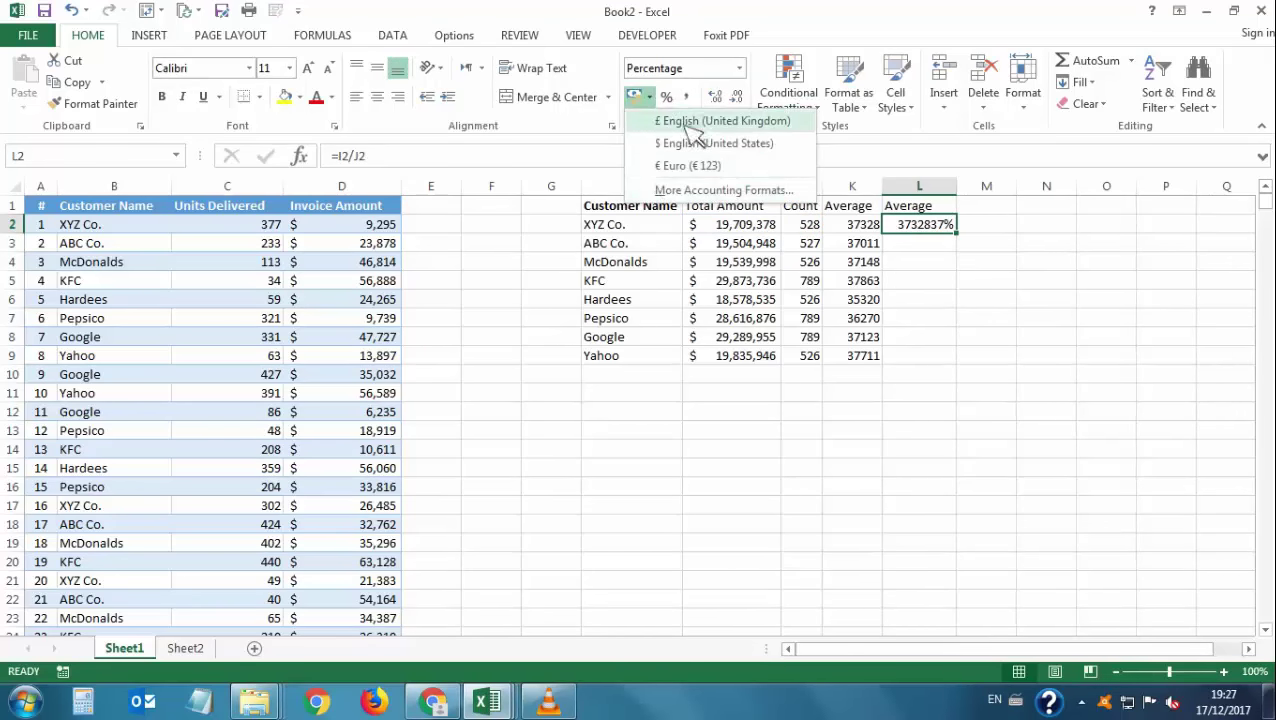
pyautogui.click(942, 238)
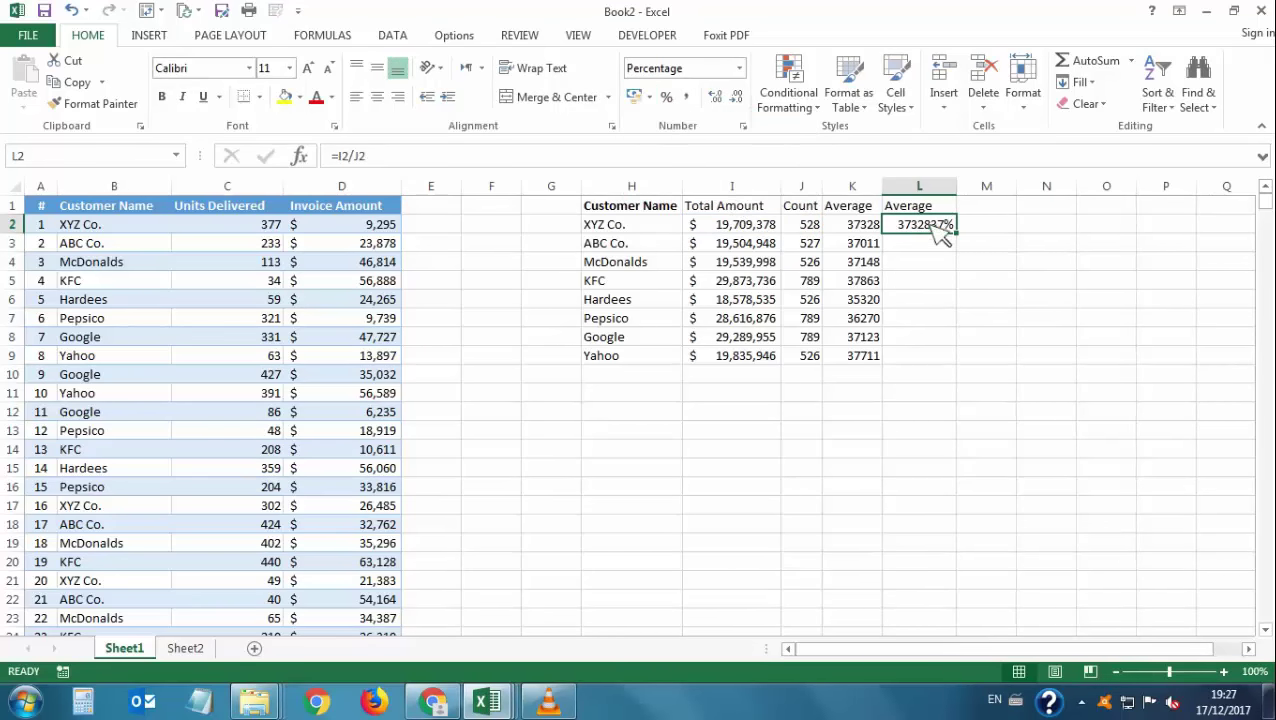
# Reset L2 to the General number format and reduce its display to zero decimals.
pyautogui.click(739, 68)
pyautogui.click(735, 117)
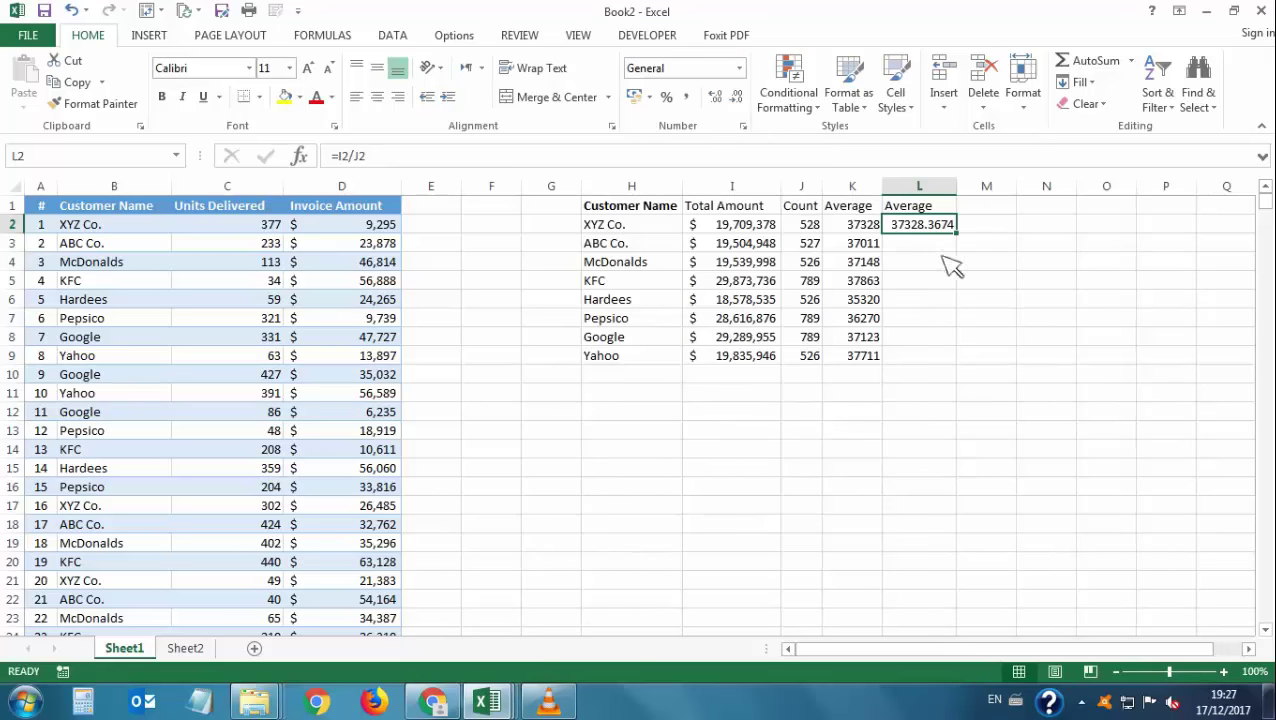
pyautogui.click(738, 96)
pyautogui.click(738, 96)
pyautogui.click(738, 96)
pyautogui.click(738, 96)
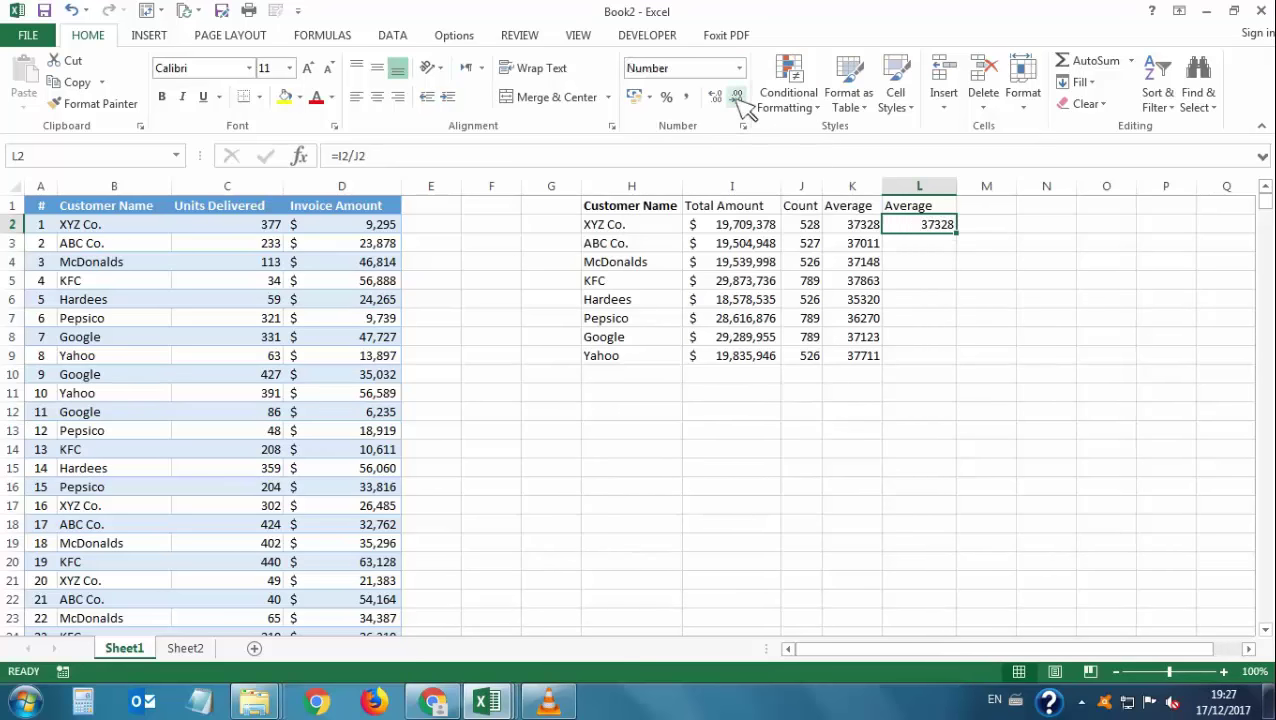
# Fill the division formula from L2 down to L9 and compare it with the AVERAGEIF column.
pyautogui.moveTo(957, 231); pyautogui.dragTo(957, 367)
pyautogui.click(847, 228)
pyautogui.press('Right')
pyautogui.press('Left')
pyautogui.press('Right')
# Convert the summary range H1:L9 into a table with headers.
pyautogui.moveTo(621, 209); pyautogui.dragTo(645, 232)
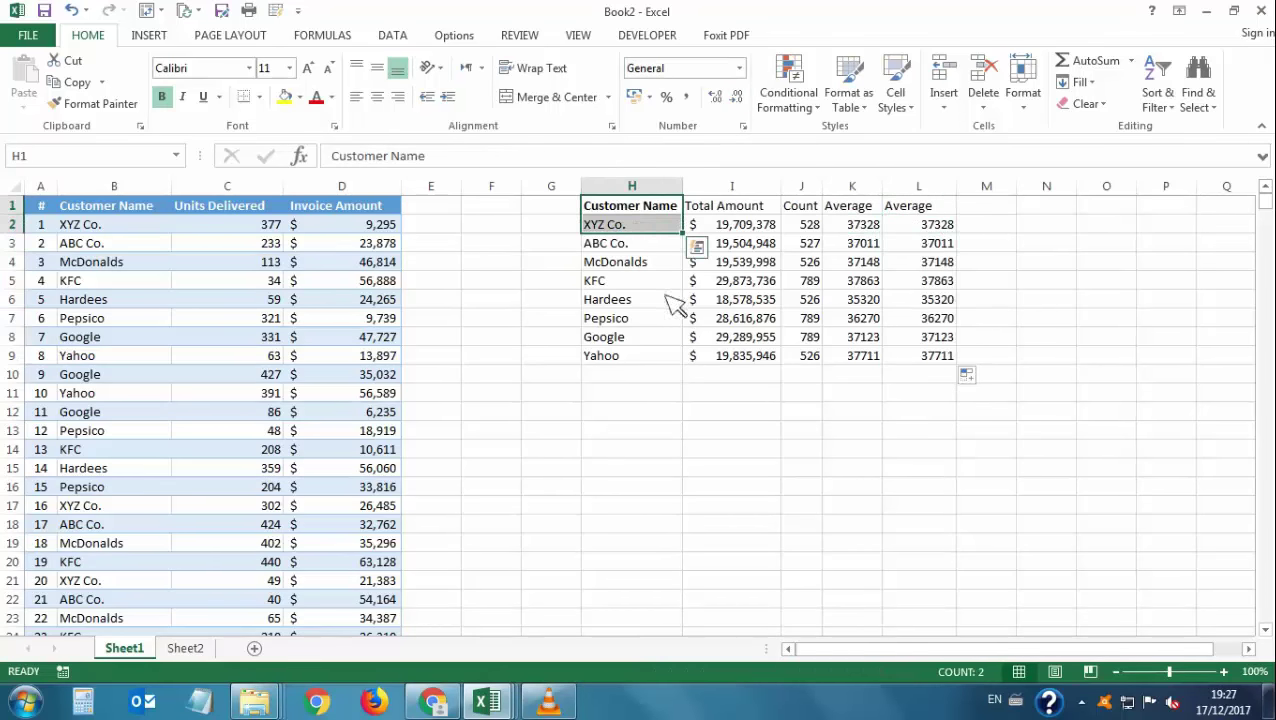
pyautogui.hotkey('ctrl', 't')
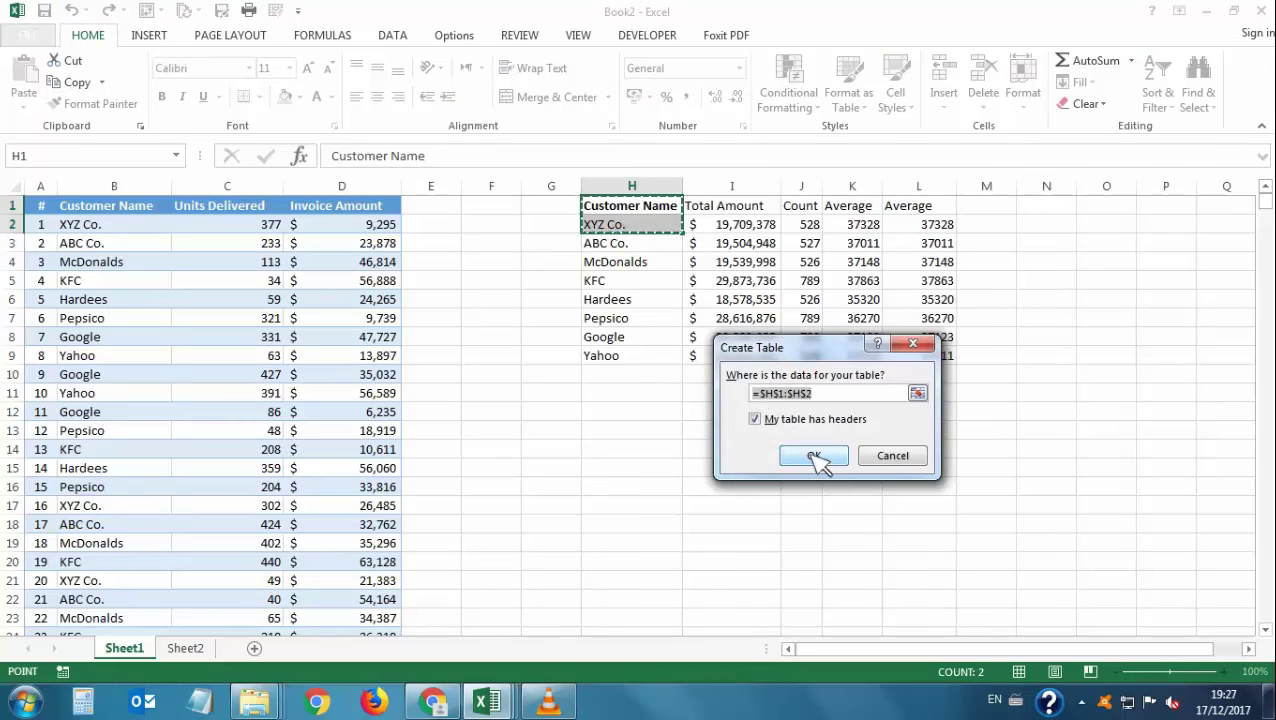
pyautogui.moveTo(655, 207); pyautogui.dragTo(905, 357)
pyautogui.click(828, 462)
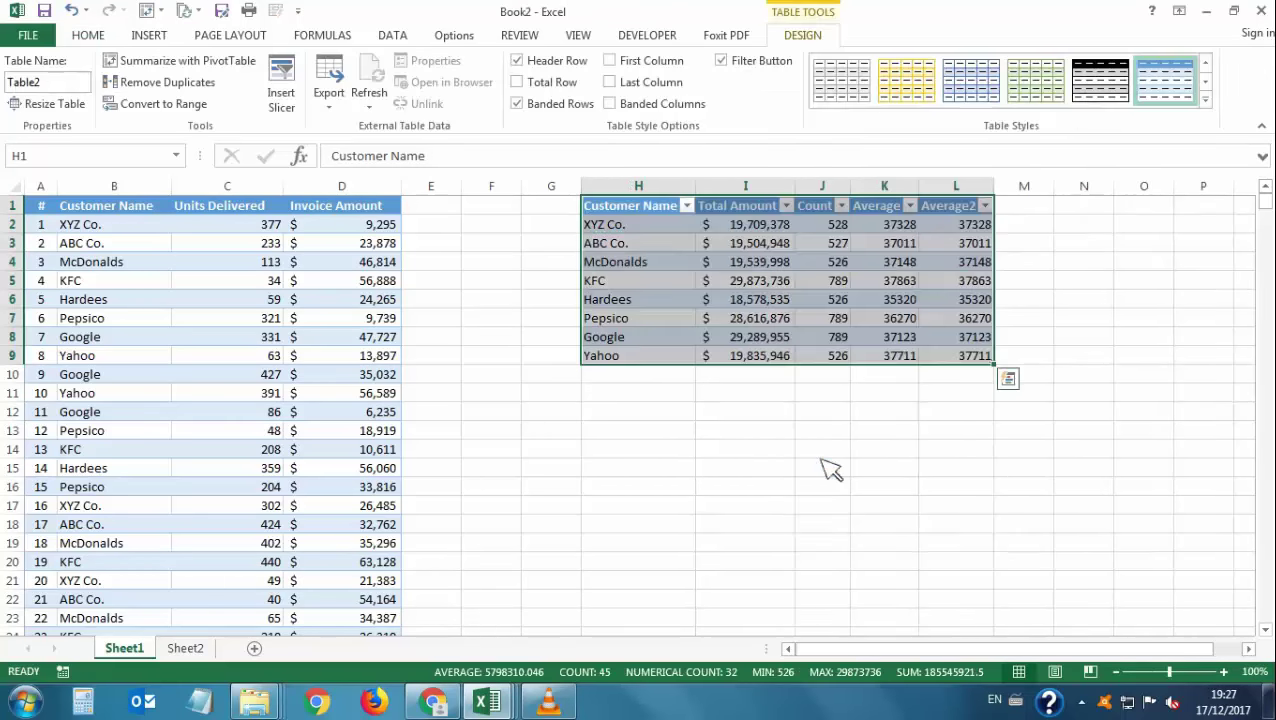
# Review the source table's full Customer Name column against the customers and totals in the summary table.
pyautogui.click(660, 228)
pyautogui.moveTo(227, 206); pyautogui.dragTo(232, 449)
pyautogui.click(325, 248)
pyautogui.click(113, 226)
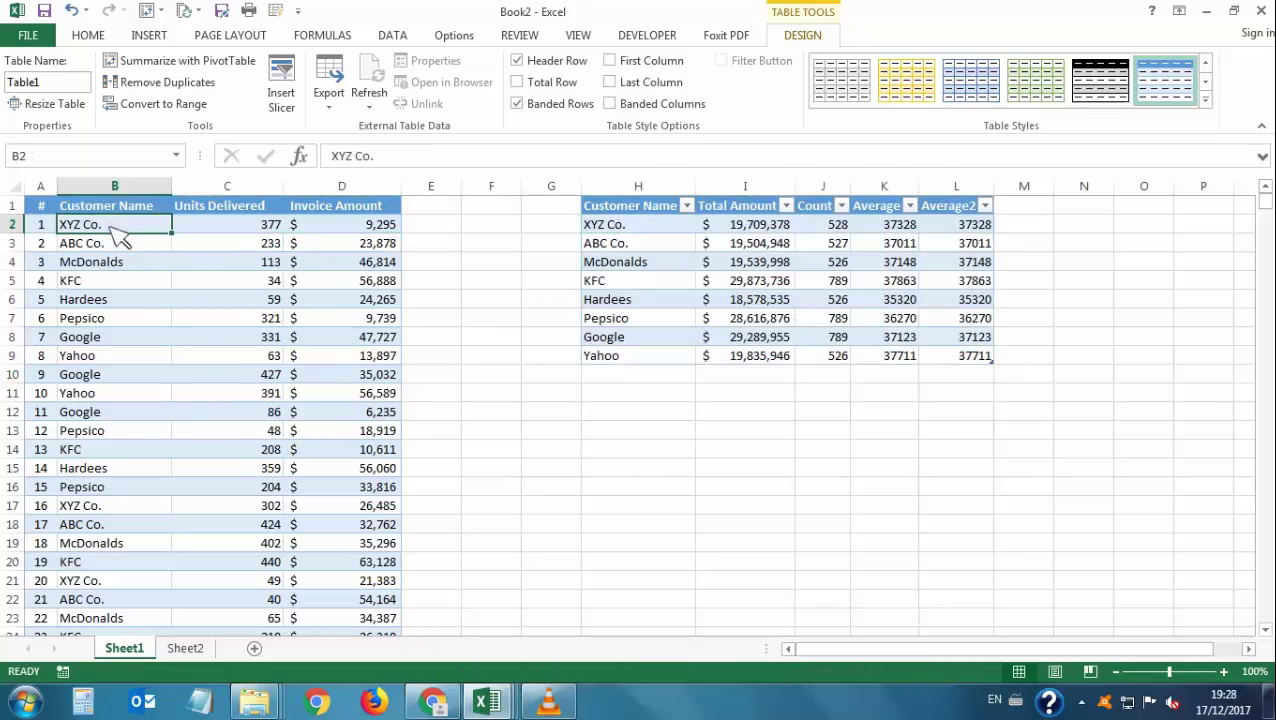
pyautogui.hotkey('ctrl', 'shift', 'Down')
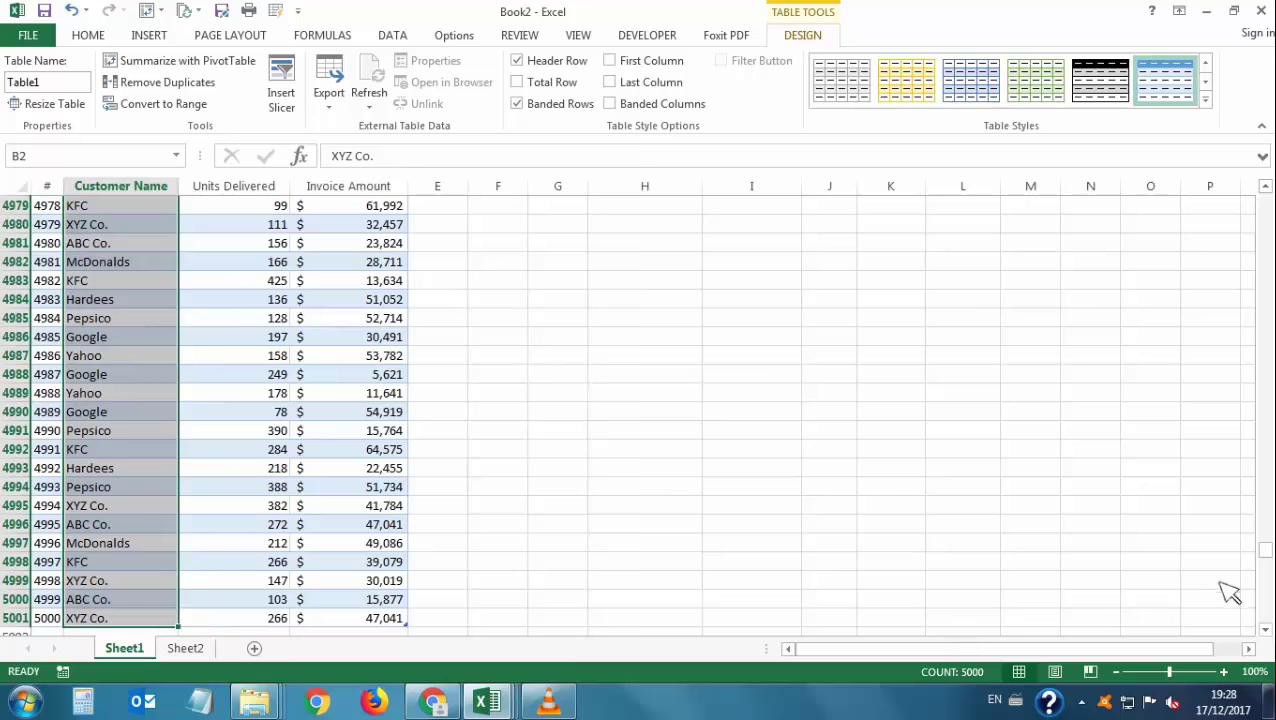
pyautogui.moveTo(1266, 560); pyautogui.dragTo(1266, 200)
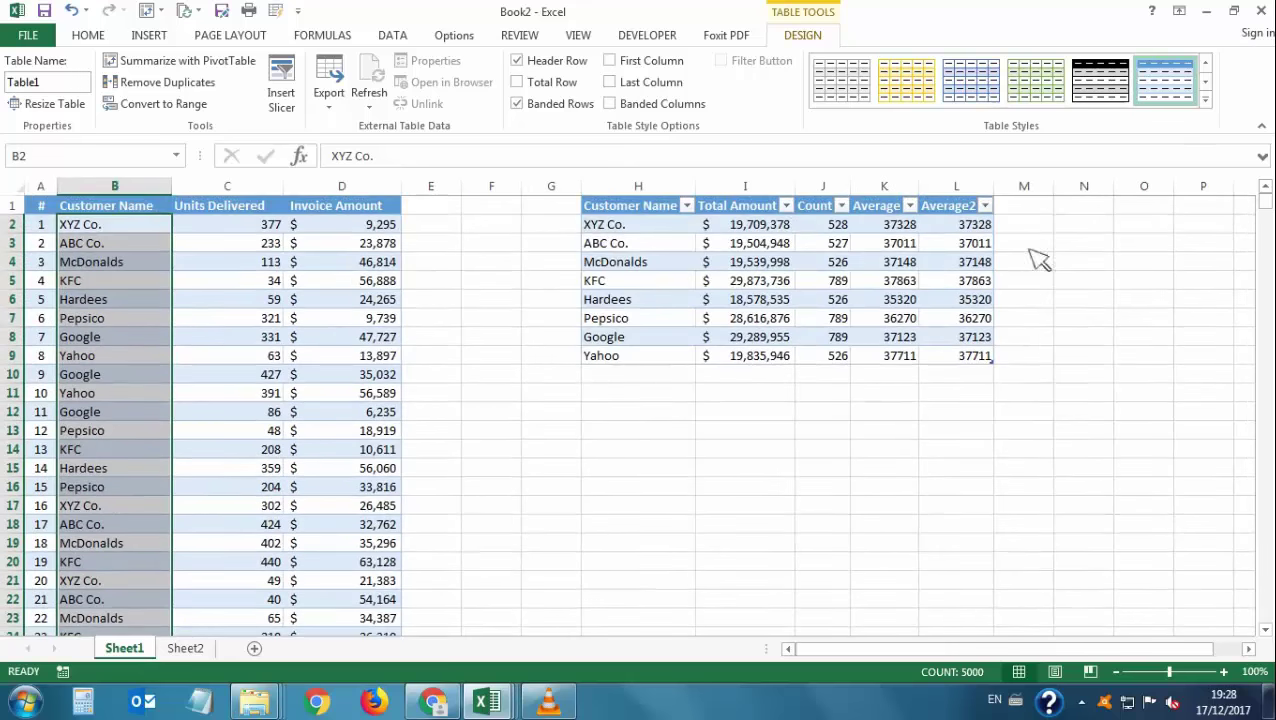
pyautogui.click(755, 228)
pyautogui.moveTo(762, 262); pyautogui.dragTo(777, 356)
pyautogui.moveTo(640, 230); pyautogui.dragTo(644, 362)
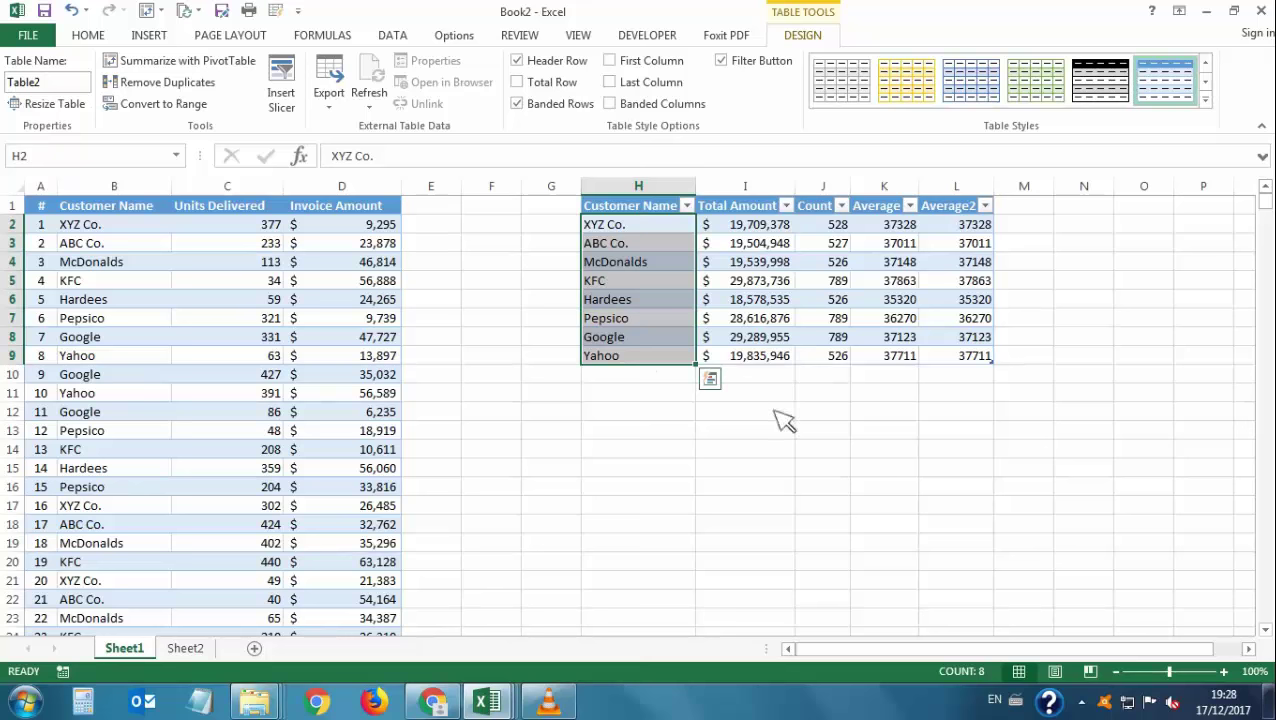